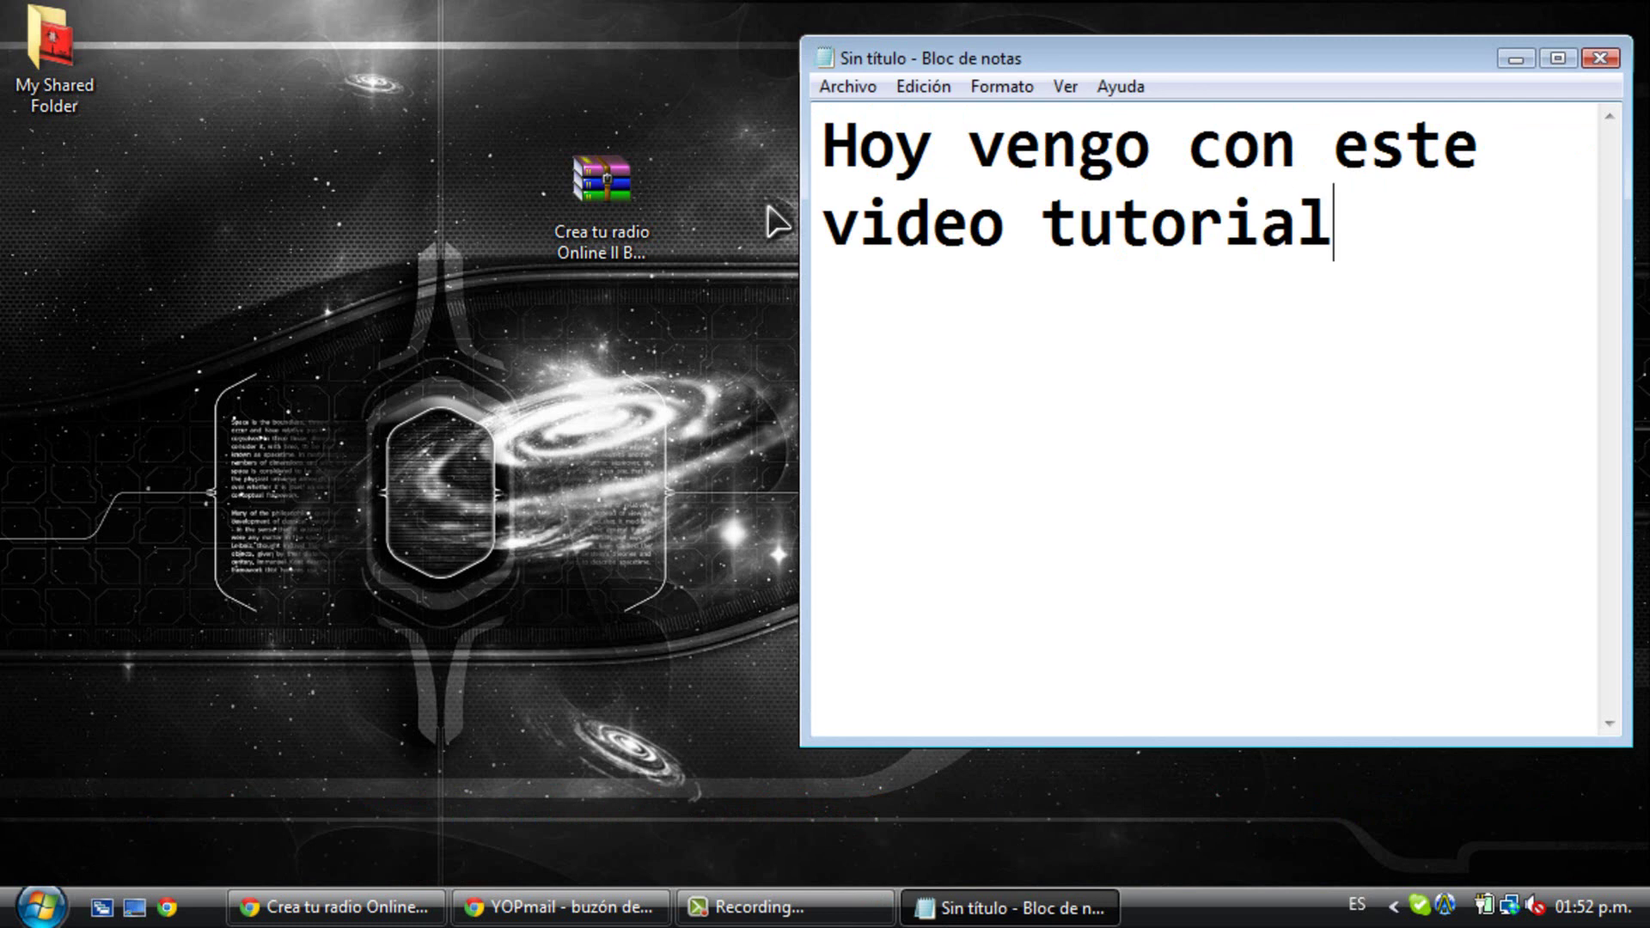
# - Write the intro note about creating an online radio in Notepad, then erase it
pyautogui.write('ns')
pyautogui.press('BackSpace')
pyautogui.press('BackSpace')
pyautogui.press('BackSpace')
pyautogui.write('nsela')
pyautogui.press('BackSpace')
pyautogui.press('BackSpace')
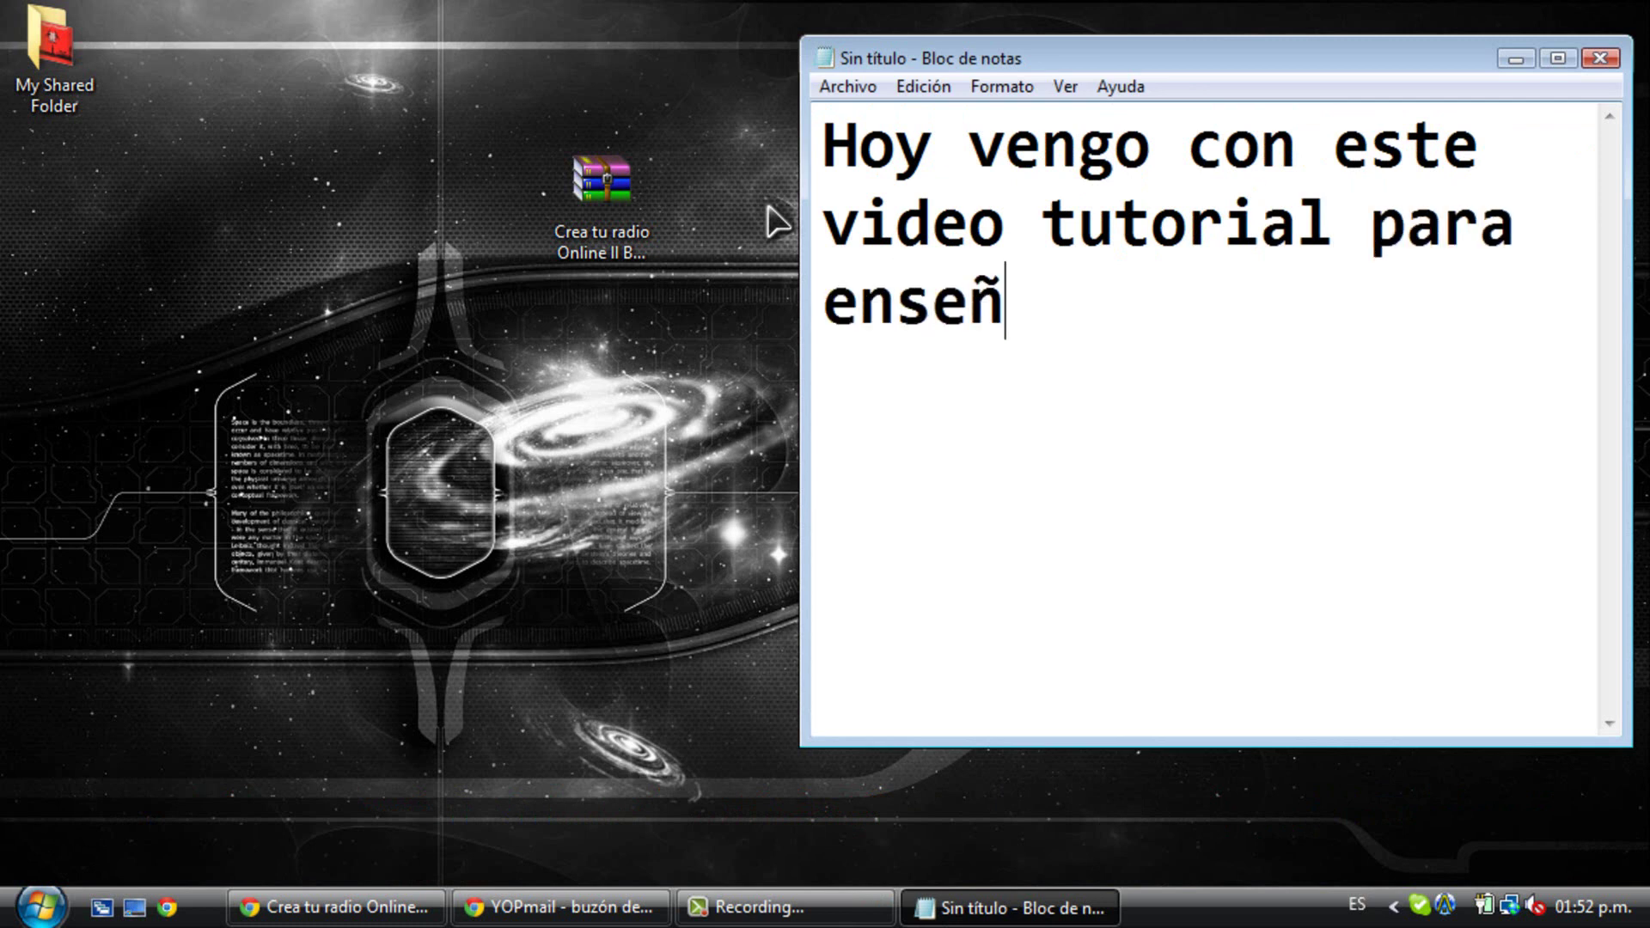
pyautogui.write('ñarles a como crear una r')
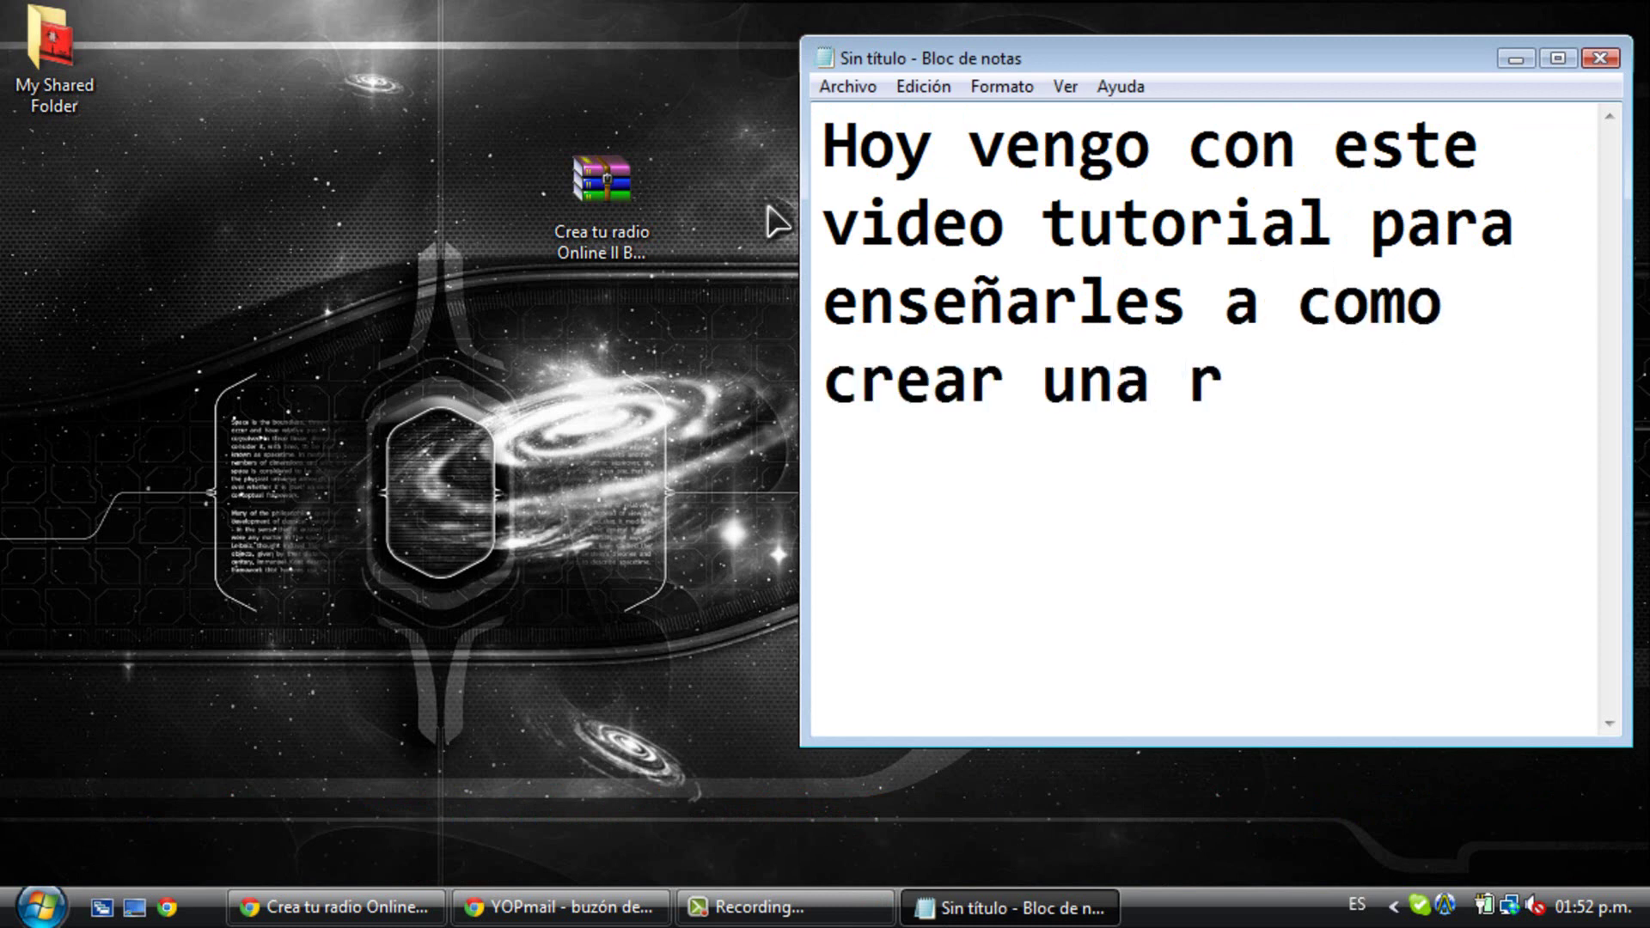
pyautogui.write('adio online')
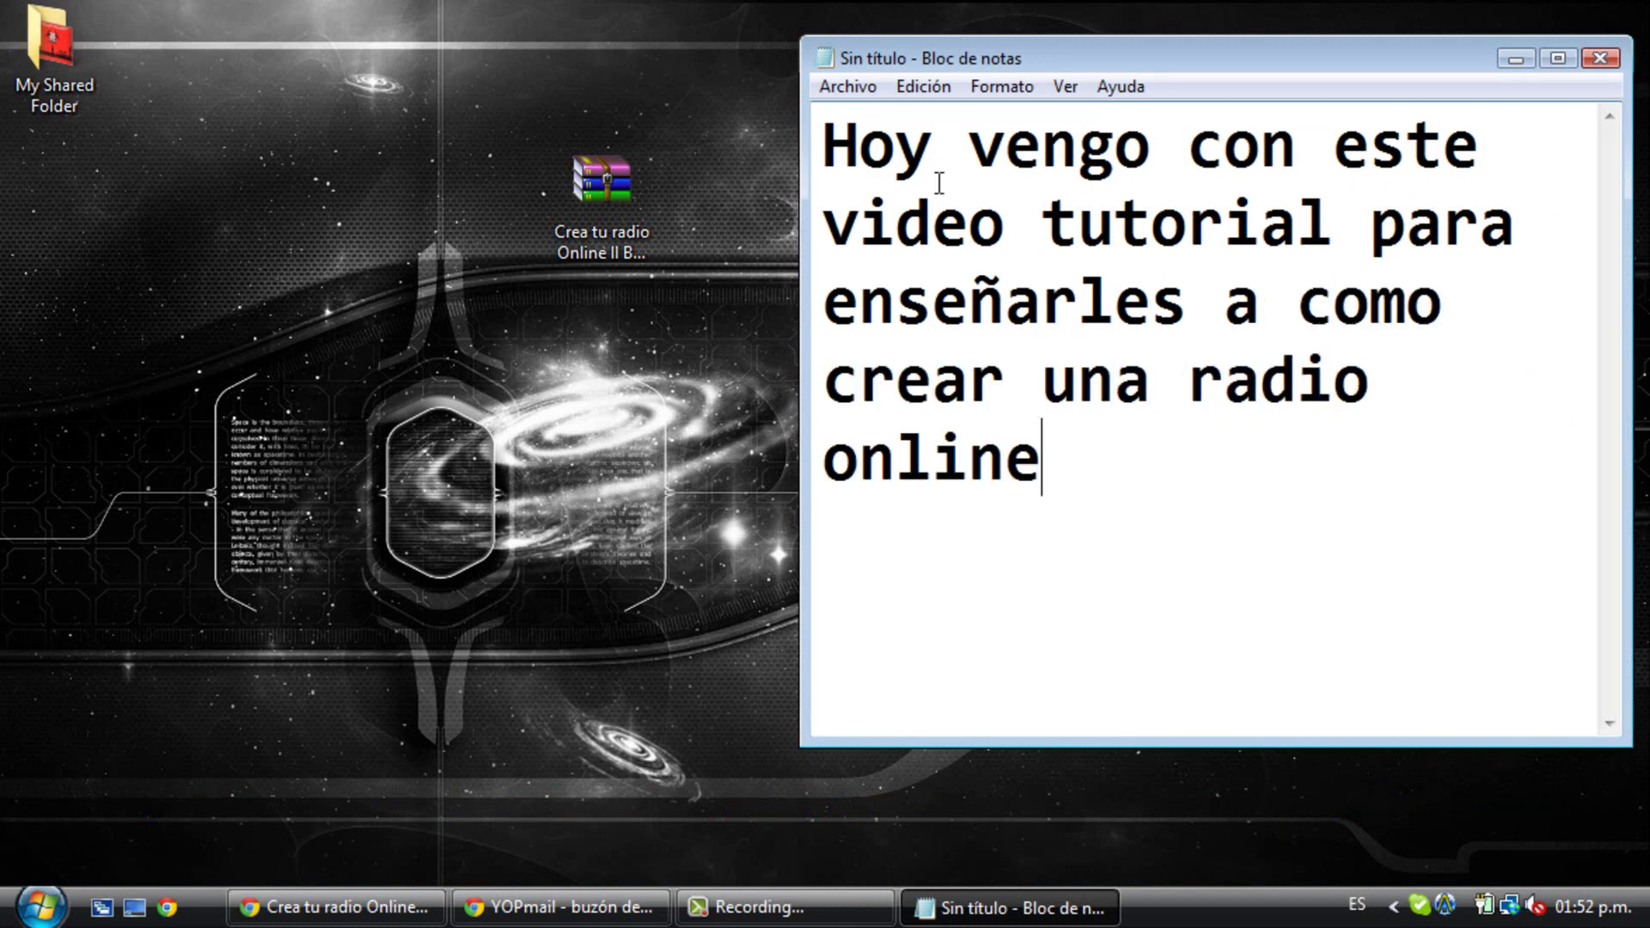
pyautogui.moveTo(1044, 460); pyautogui.dragTo(756, 160)
pyautogui.press('BackSpace')
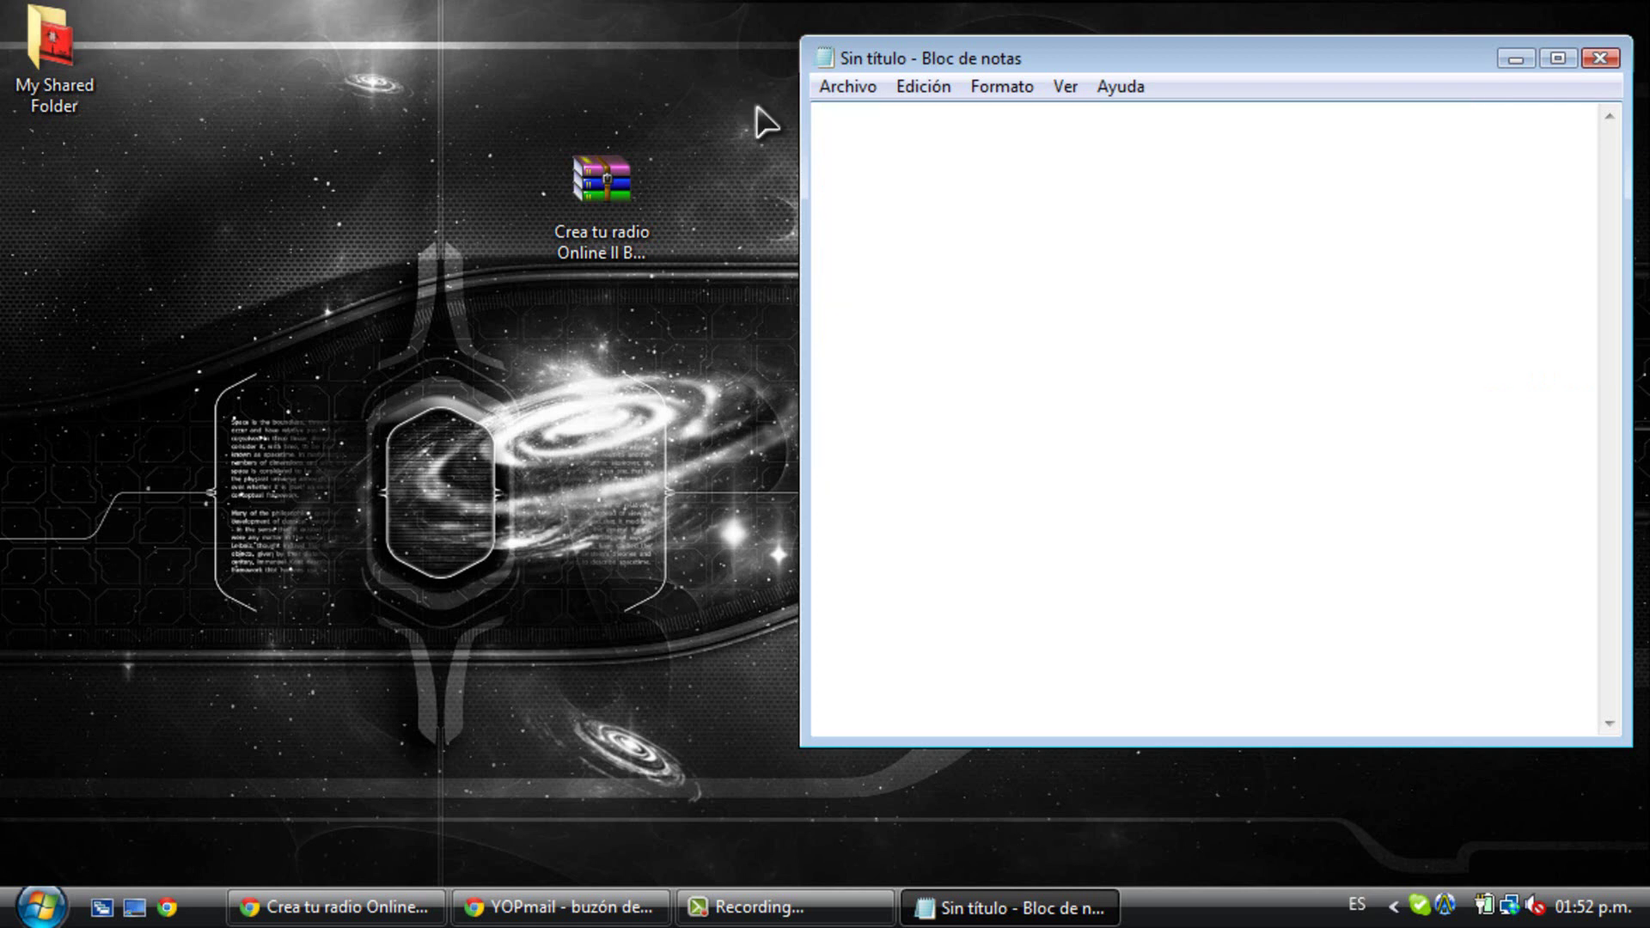
# - Write 'Primero descargamos el programa que les deje en la descripción del video', erase it, and bring up MediaFire
pyautogui.write('Pr')
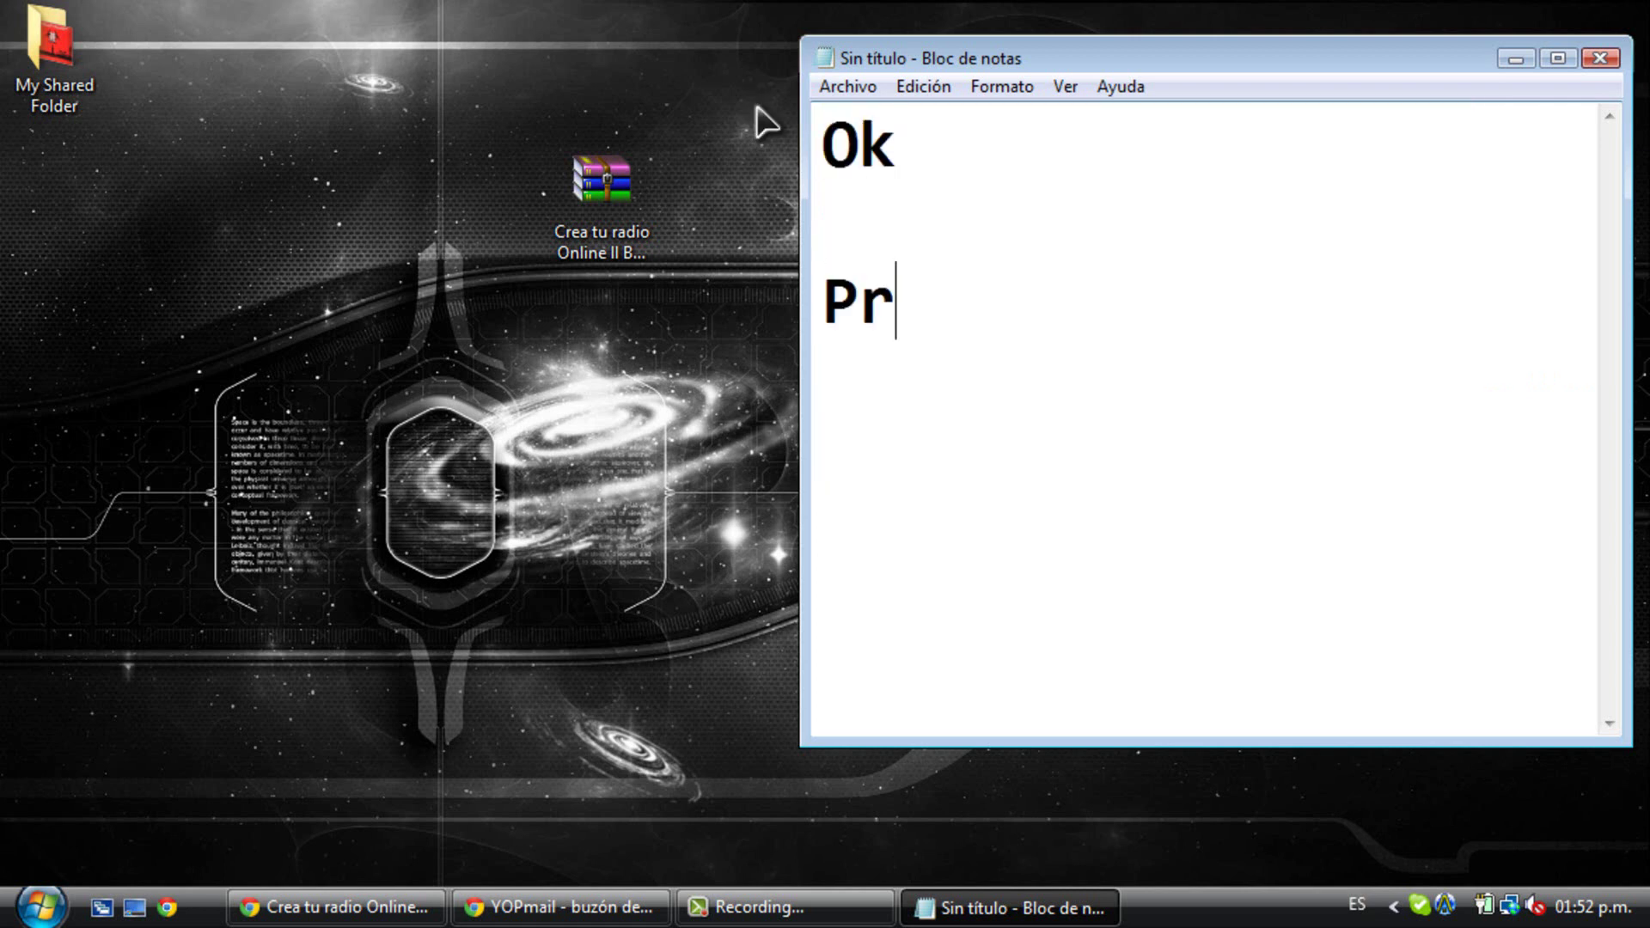
pyautogui.write('imero descar')
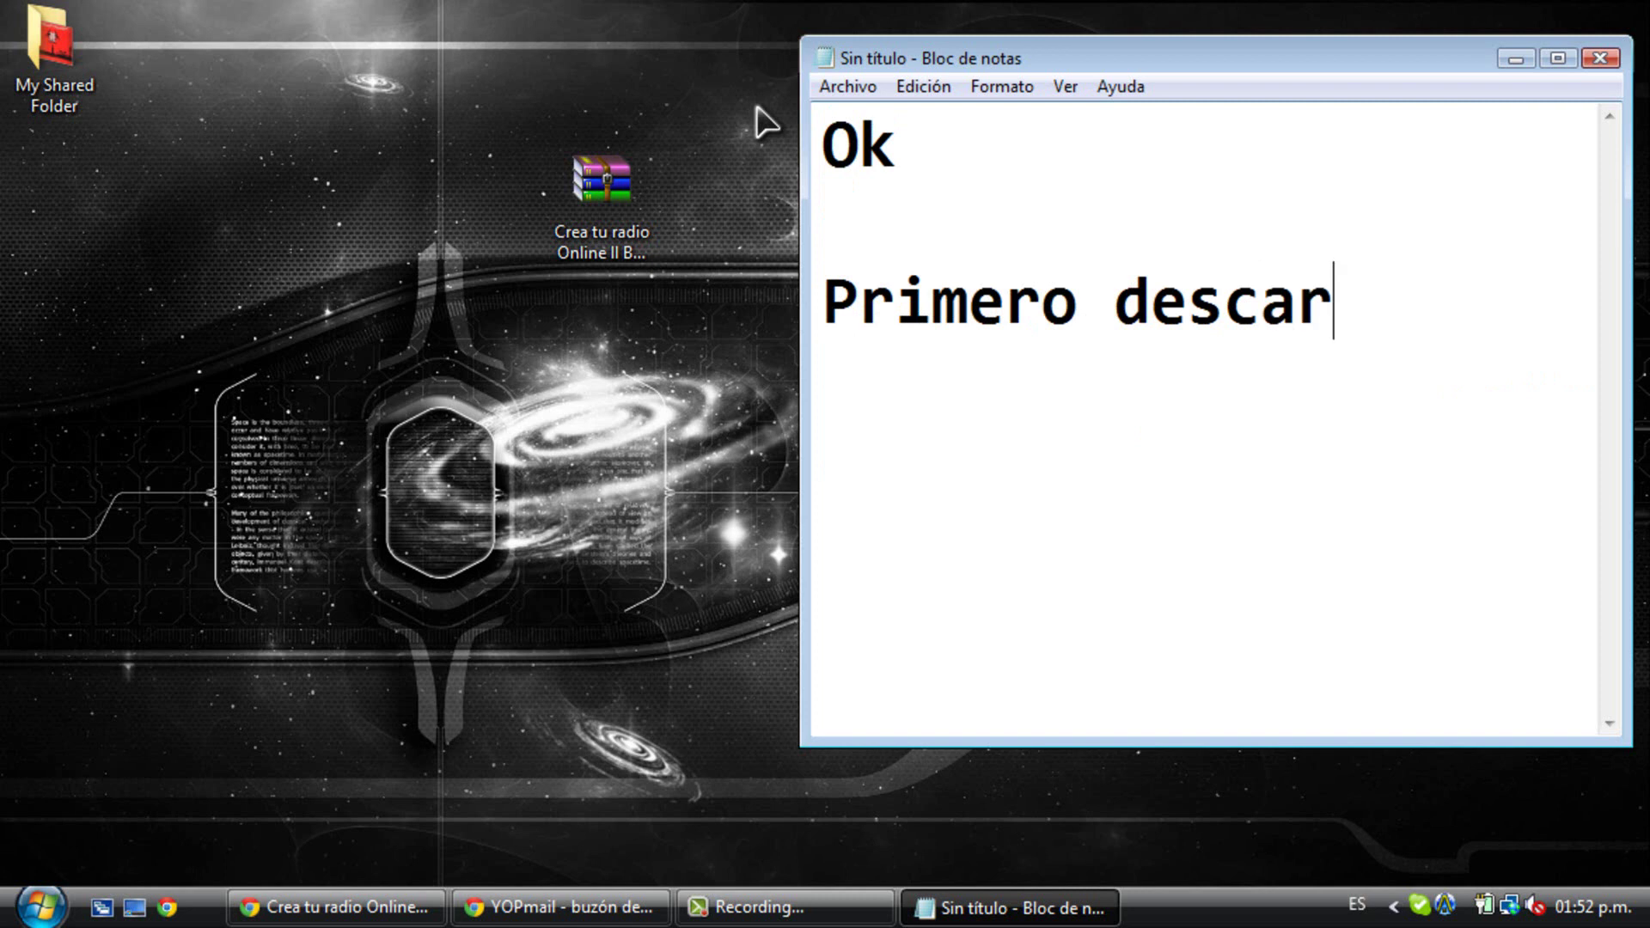
pyautogui.write('gamos el progr')
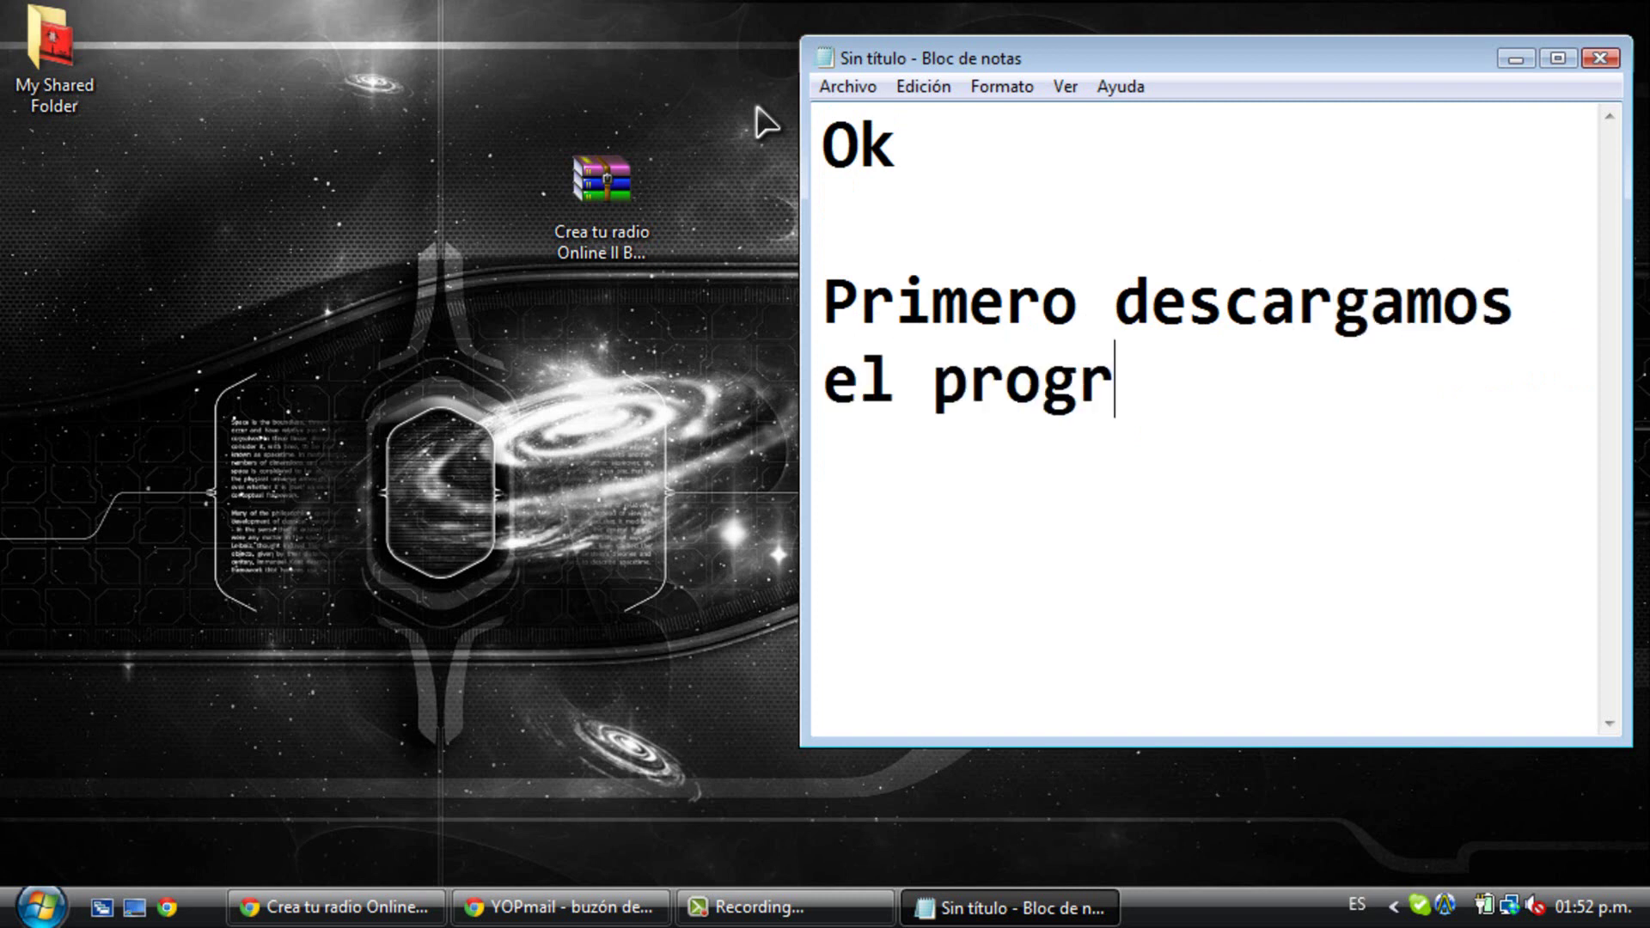
pyautogui.write('ama que les d')
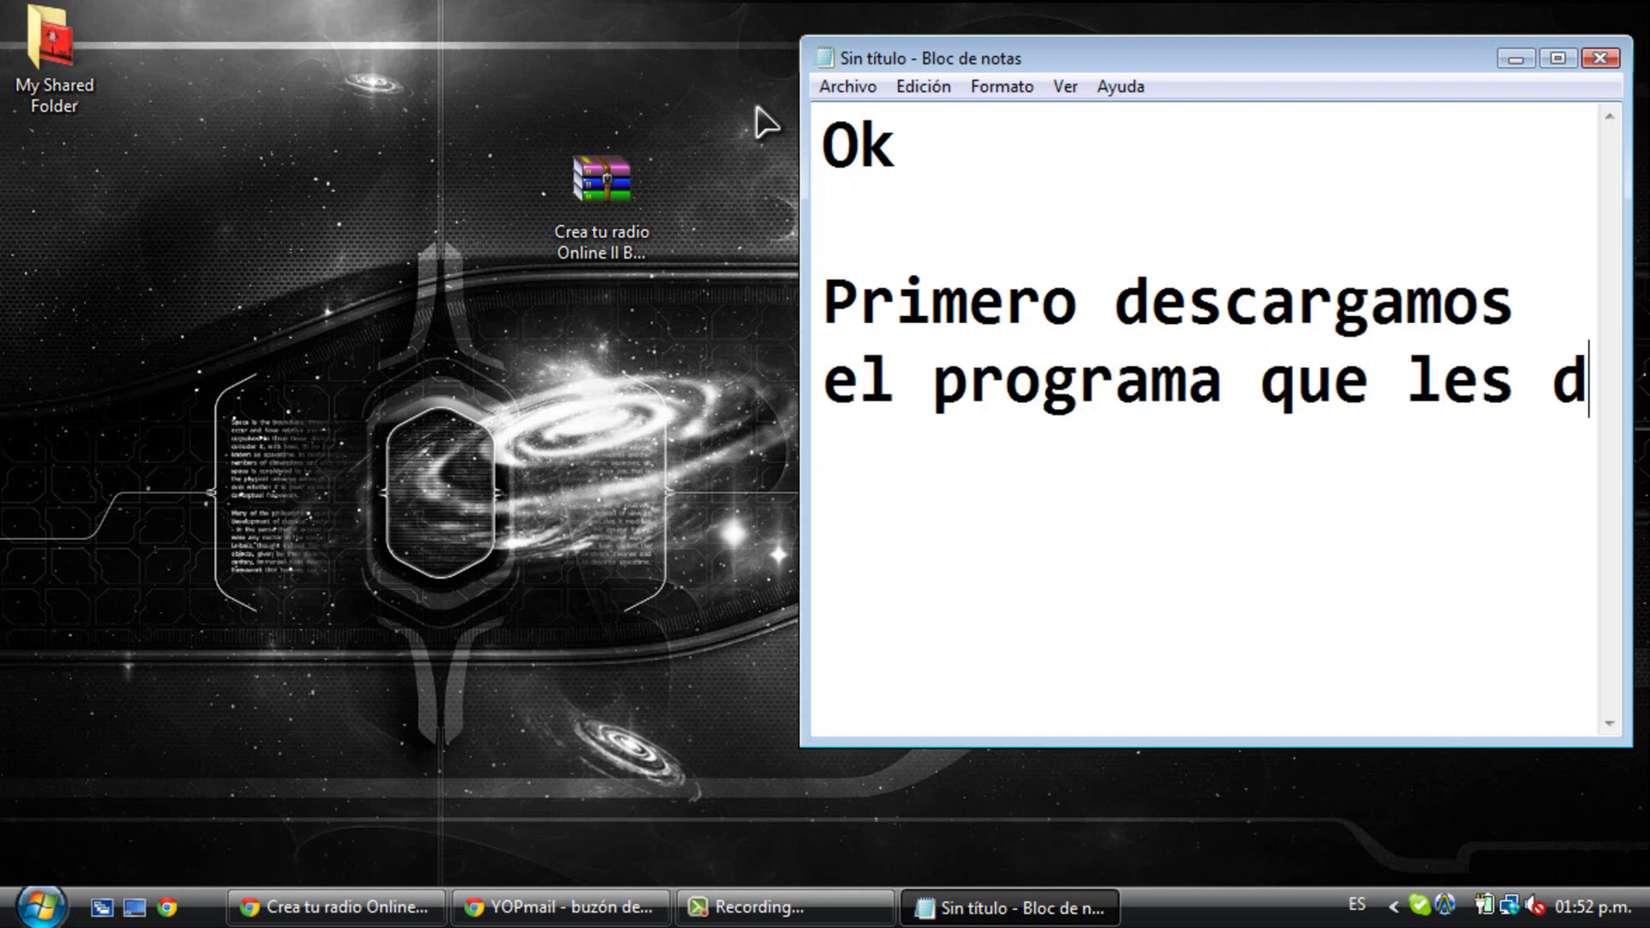
pyautogui.write('eje en la desc')
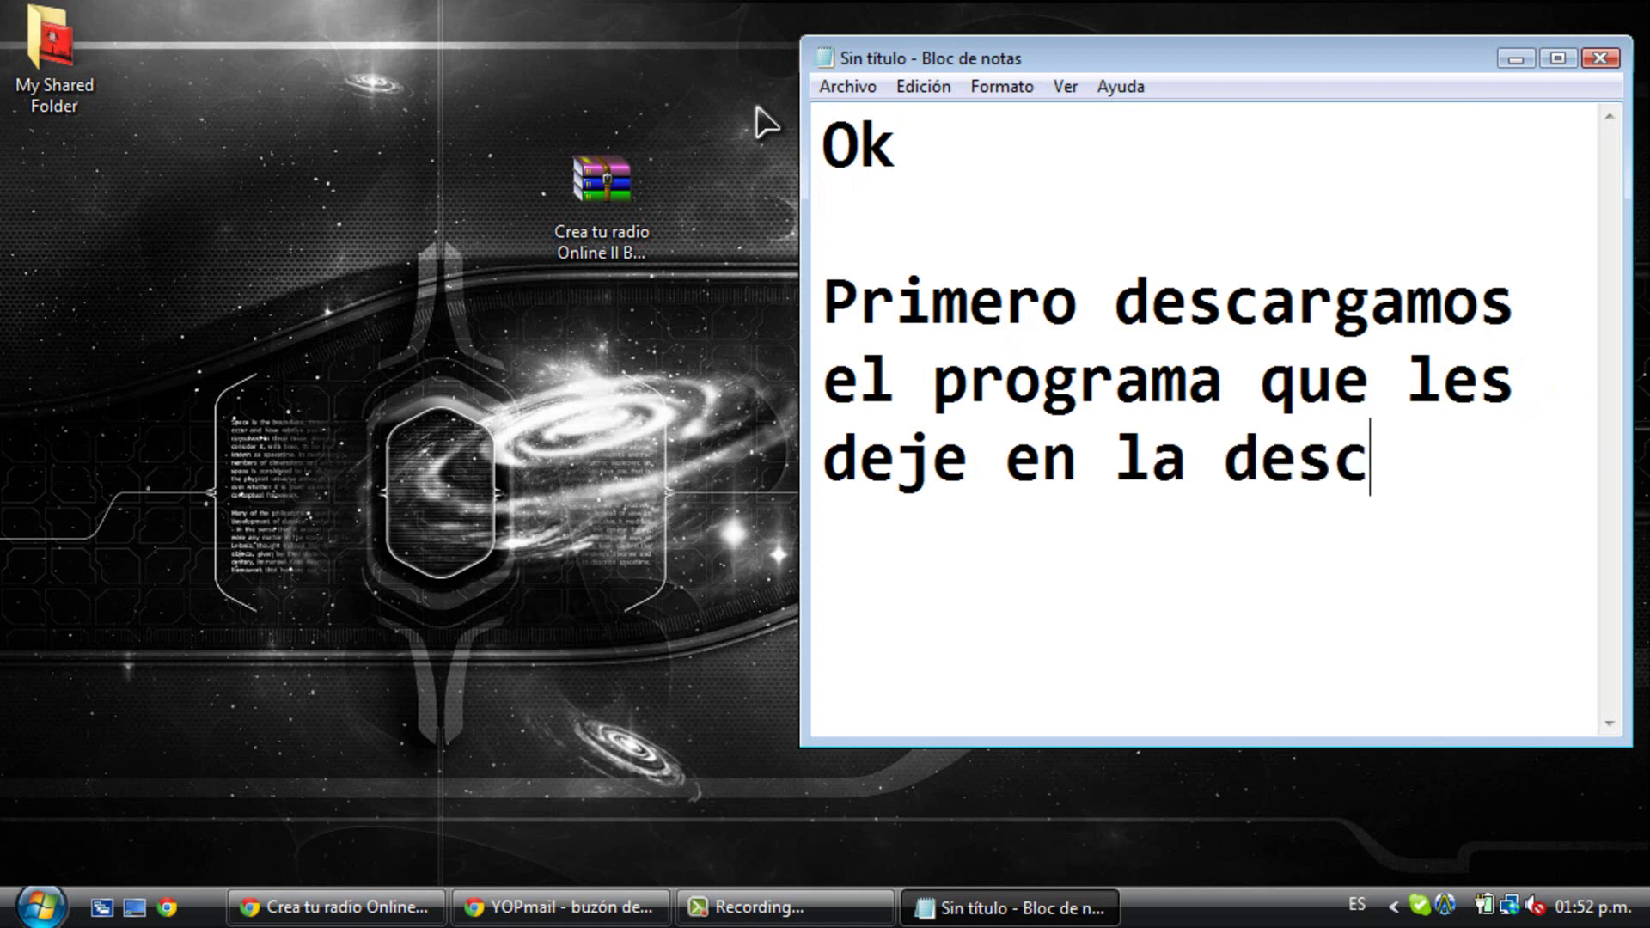
pyautogui.write('ripción del video')
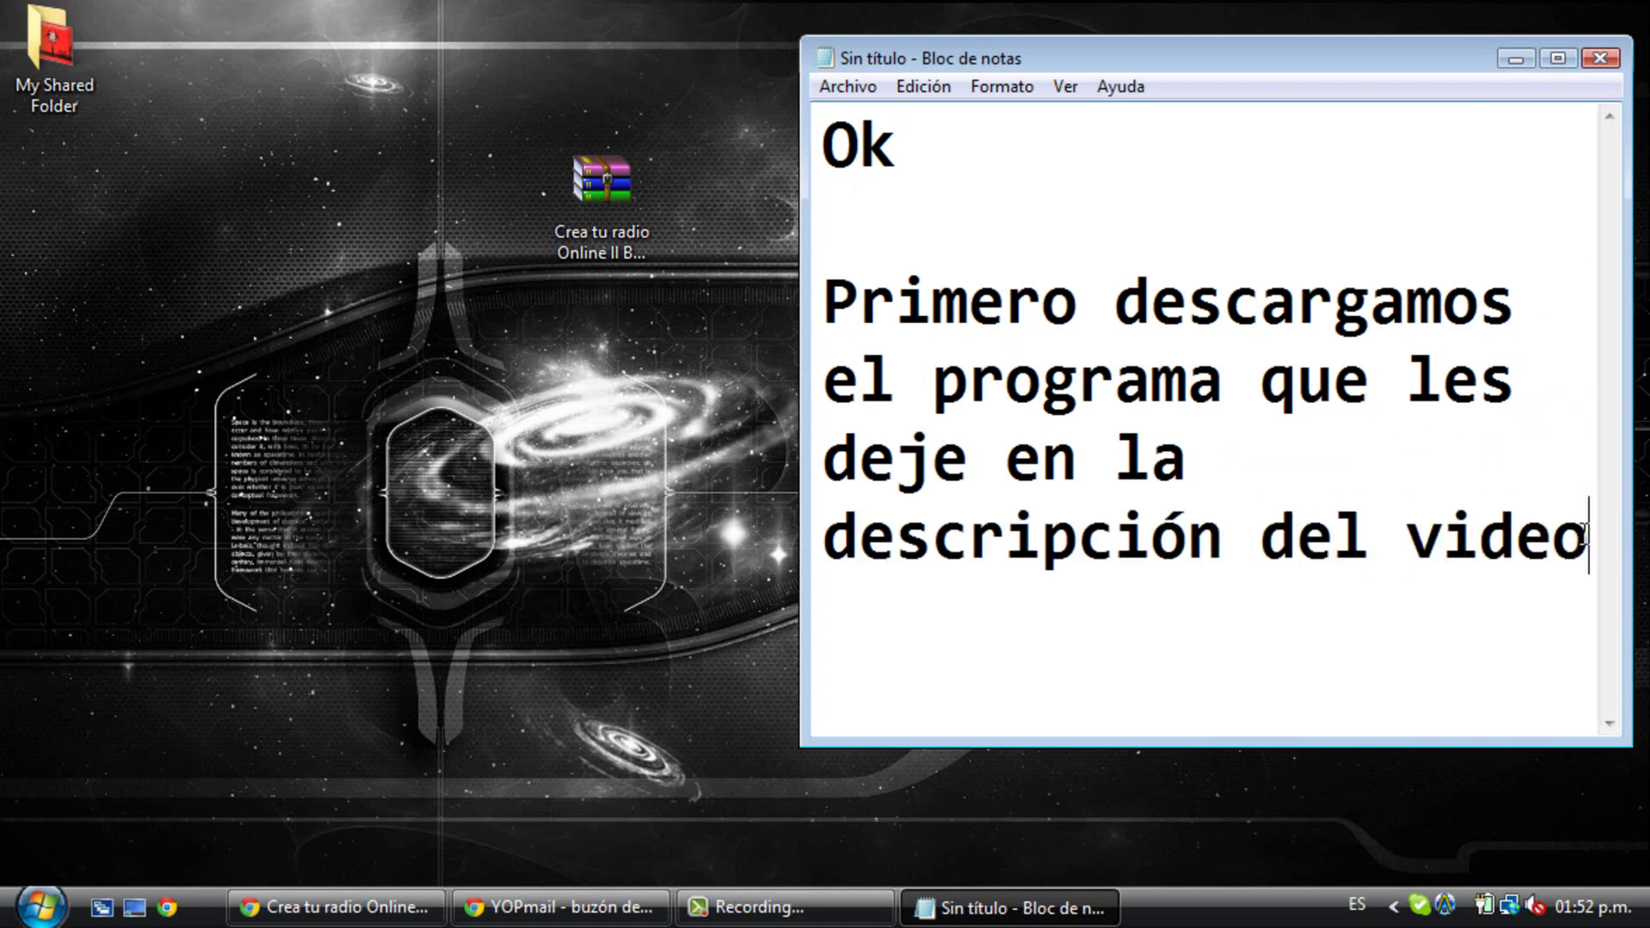
pyautogui.moveTo(1585, 534); pyautogui.dragTo(719, 140)
pyautogui.press('BackSpace')
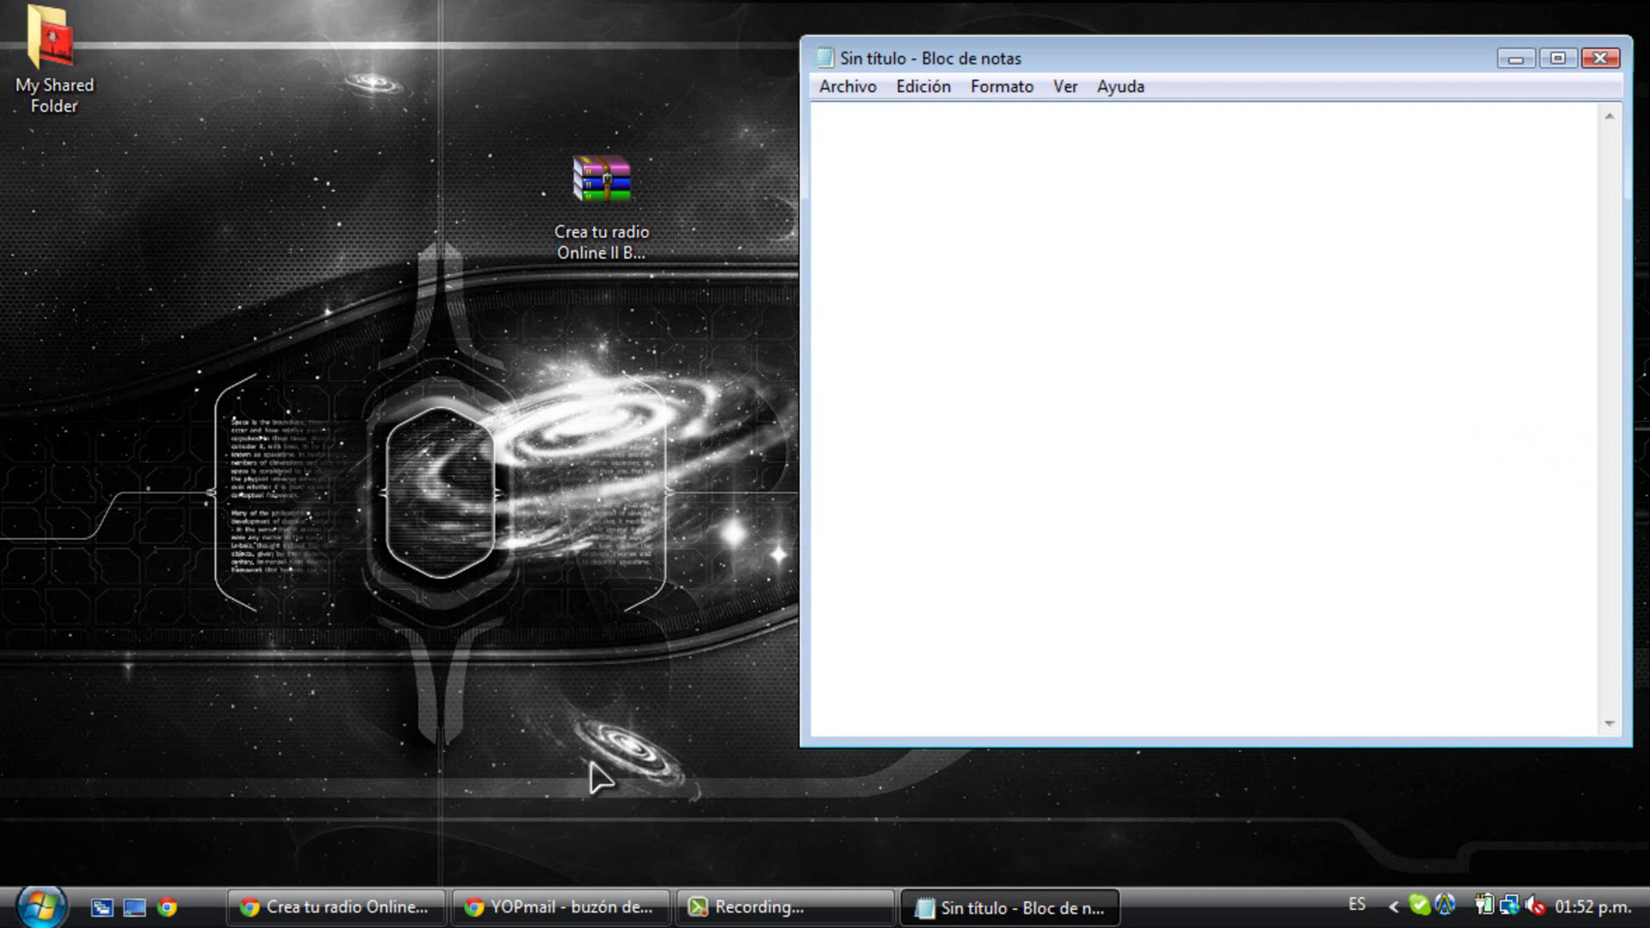
pyautogui.click(344, 908)
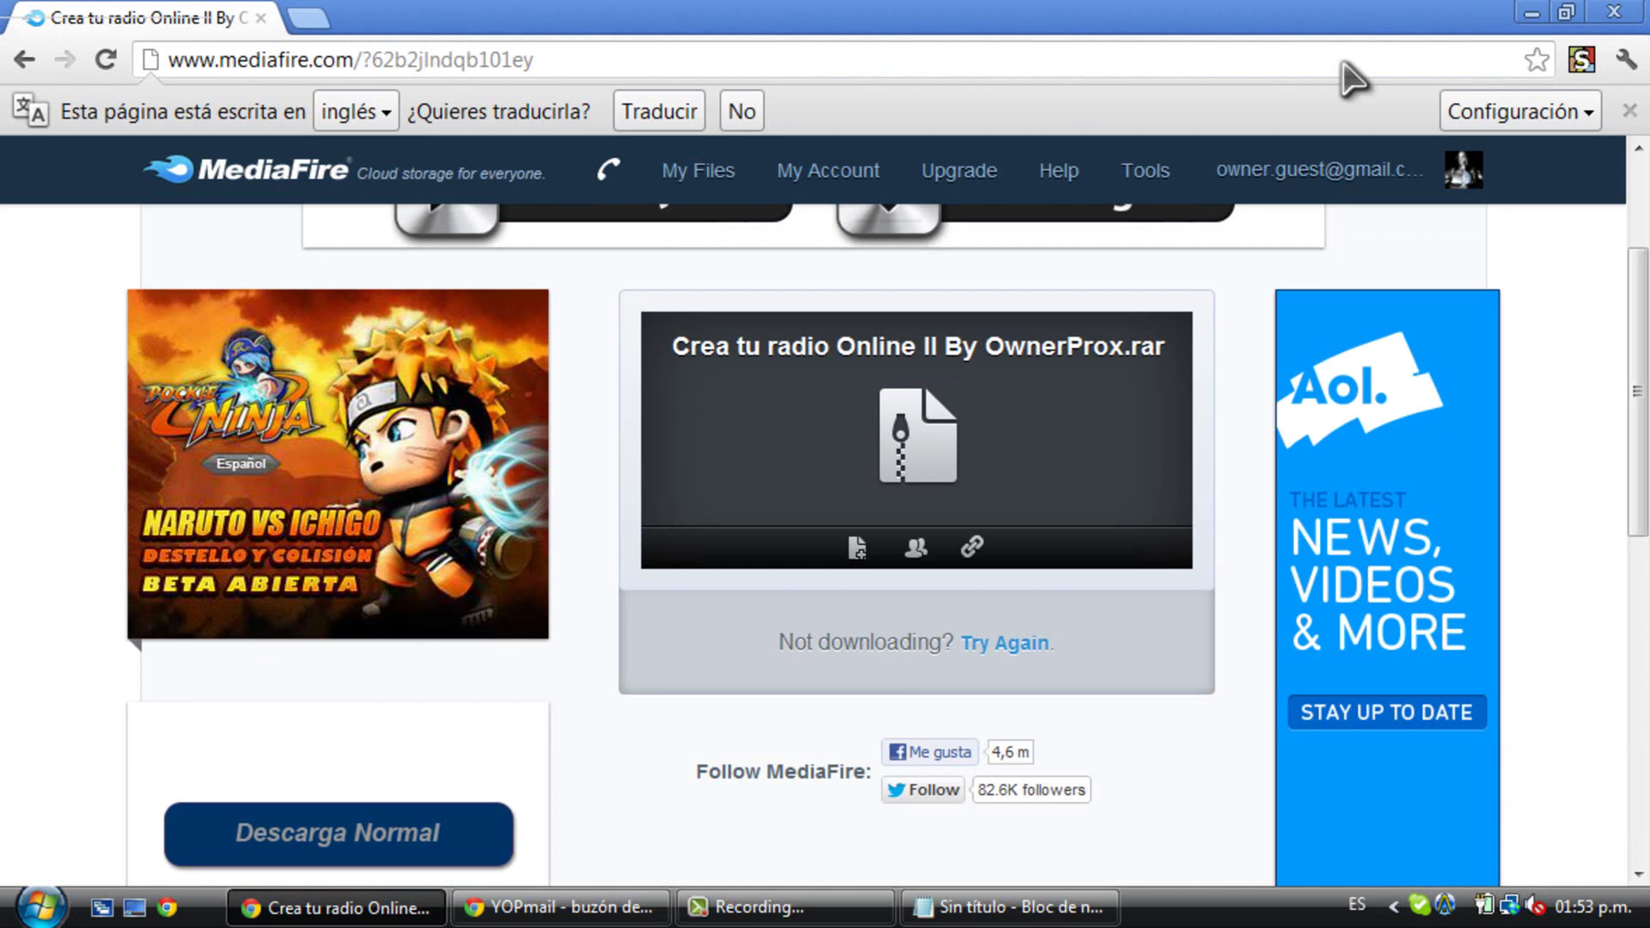
# - Add the note 'Ya descargado el programa les saldra algo así', then minimize Notepad and Chrome
pyautogui.click(1005, 908)
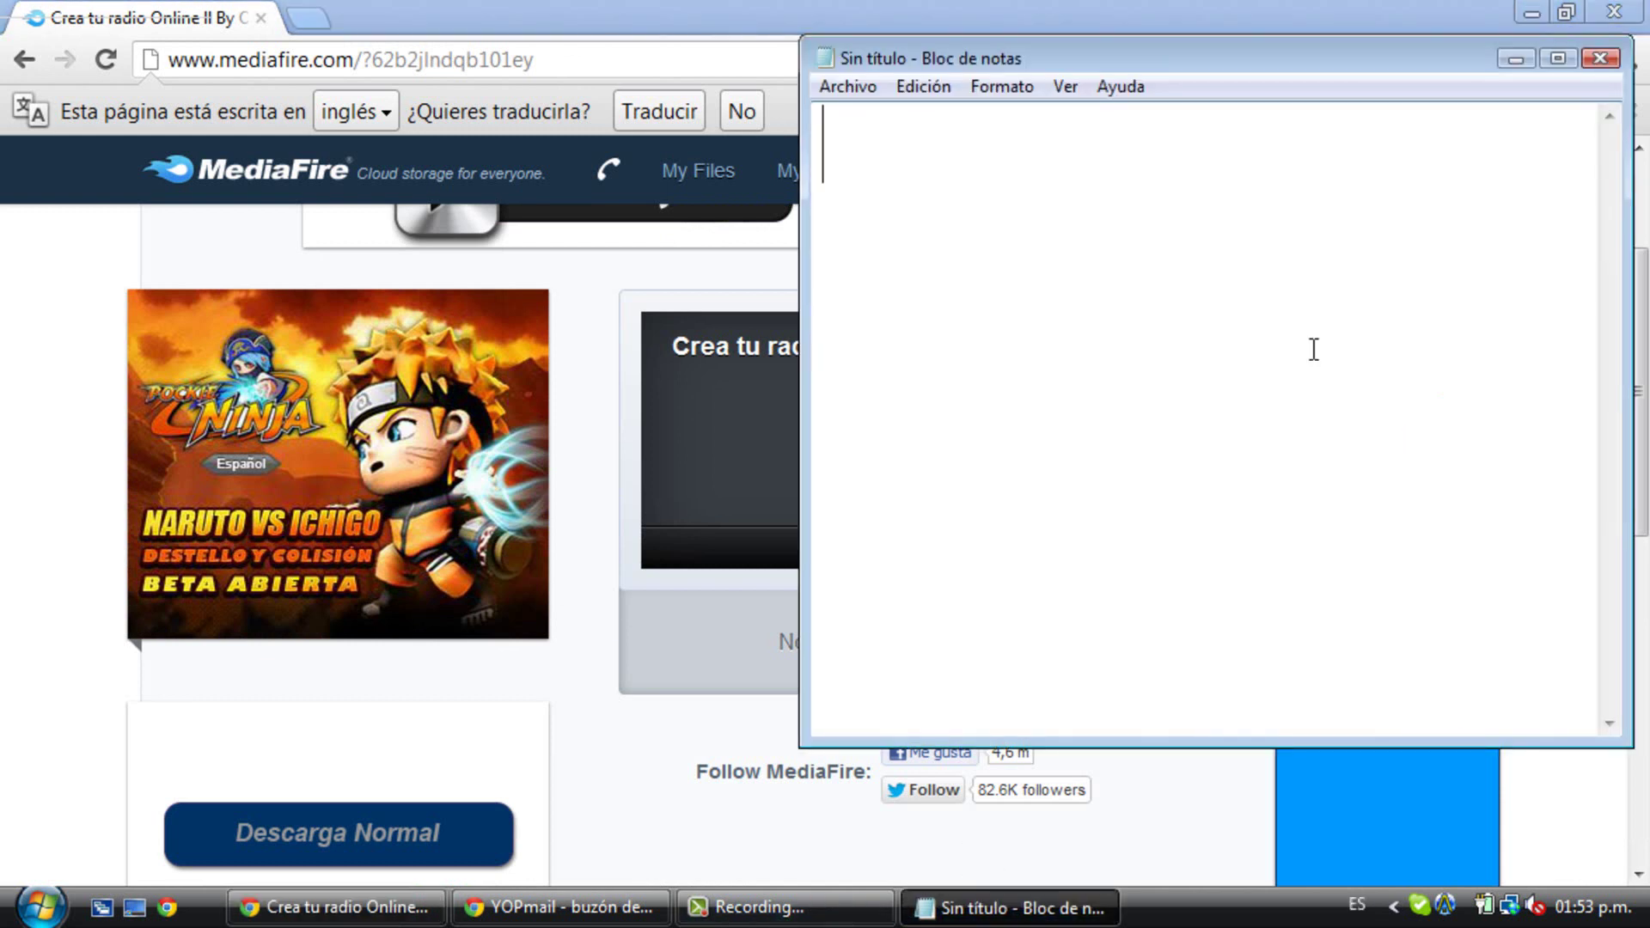
pyautogui.write('Ya descar')
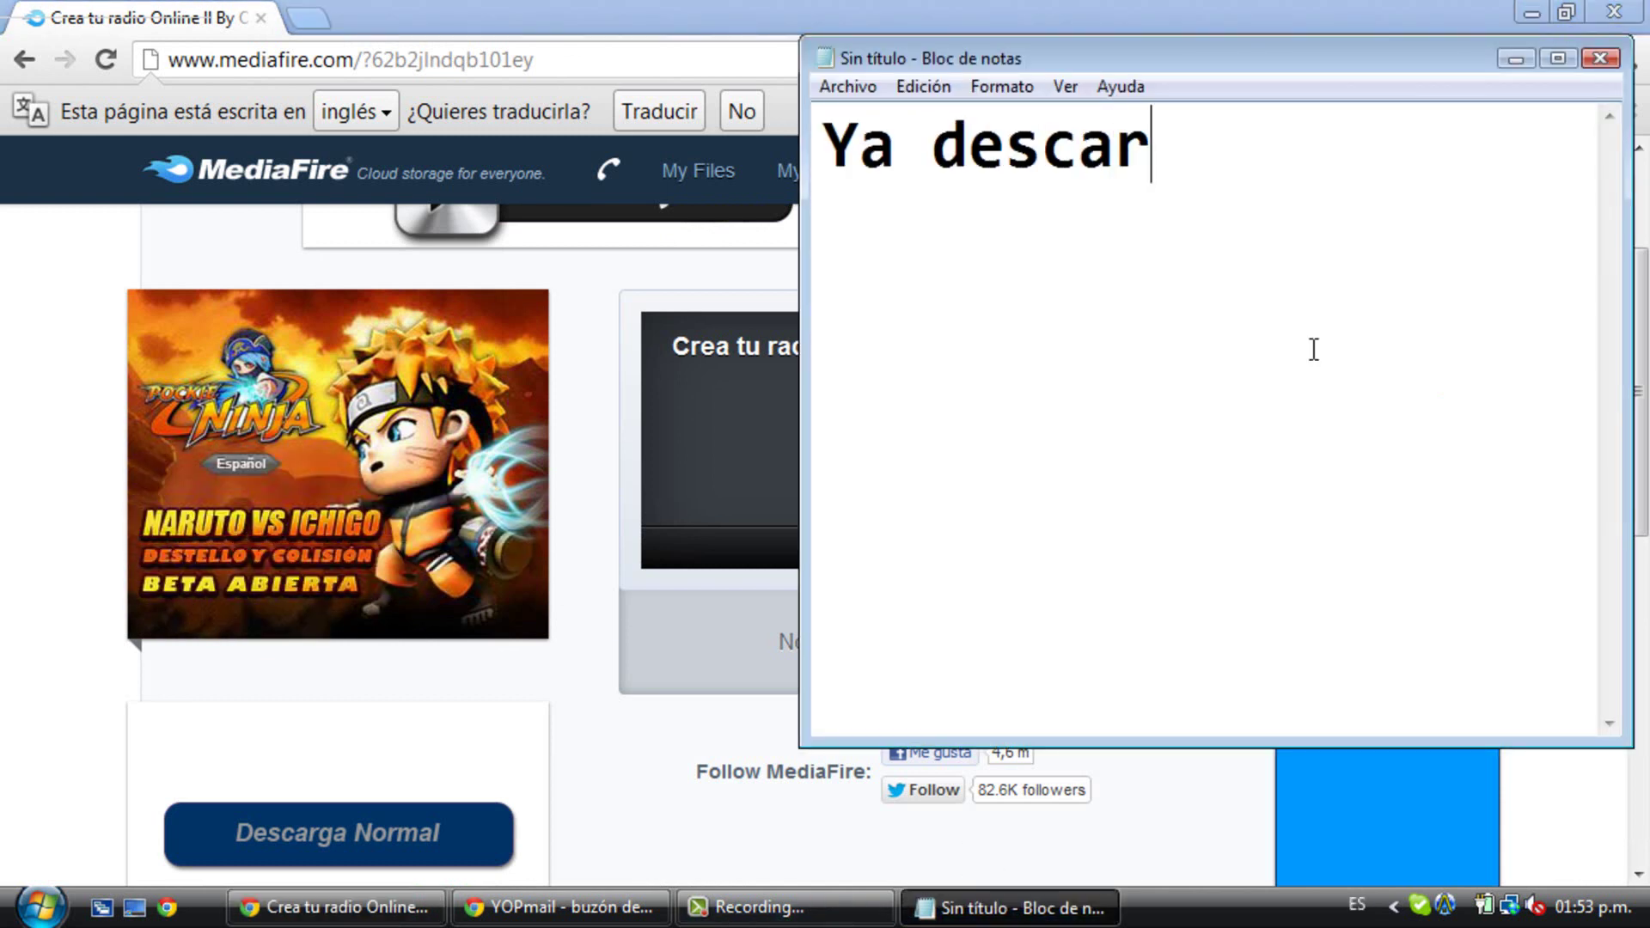
pyautogui.write('gado el progr')
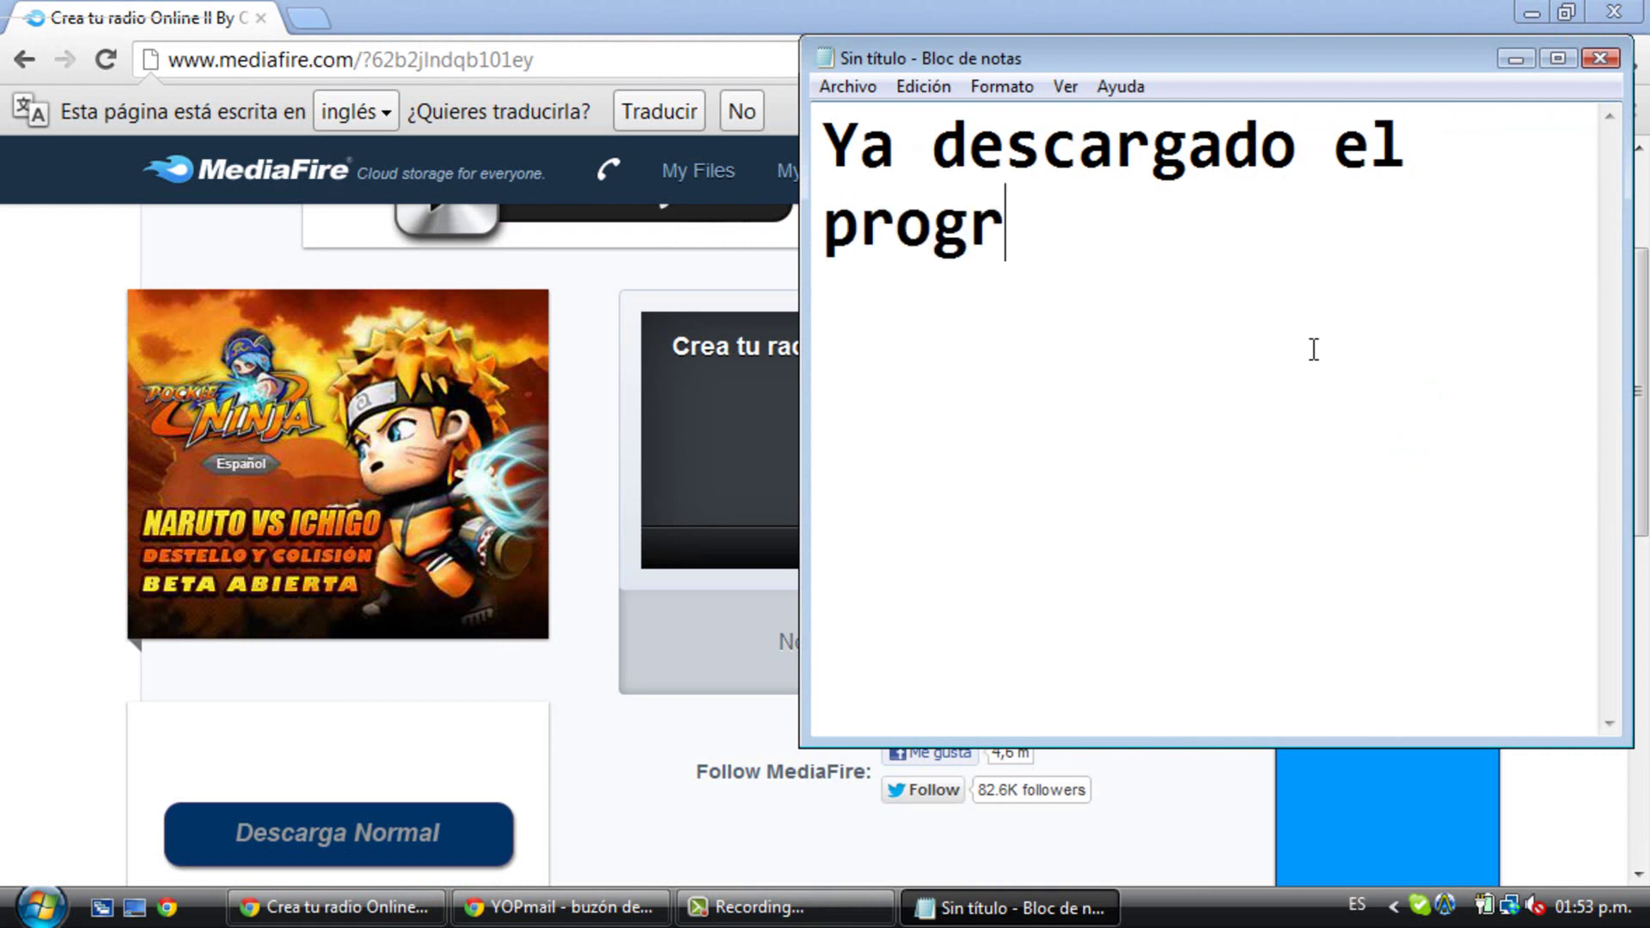
pyautogui.write('ama les s')
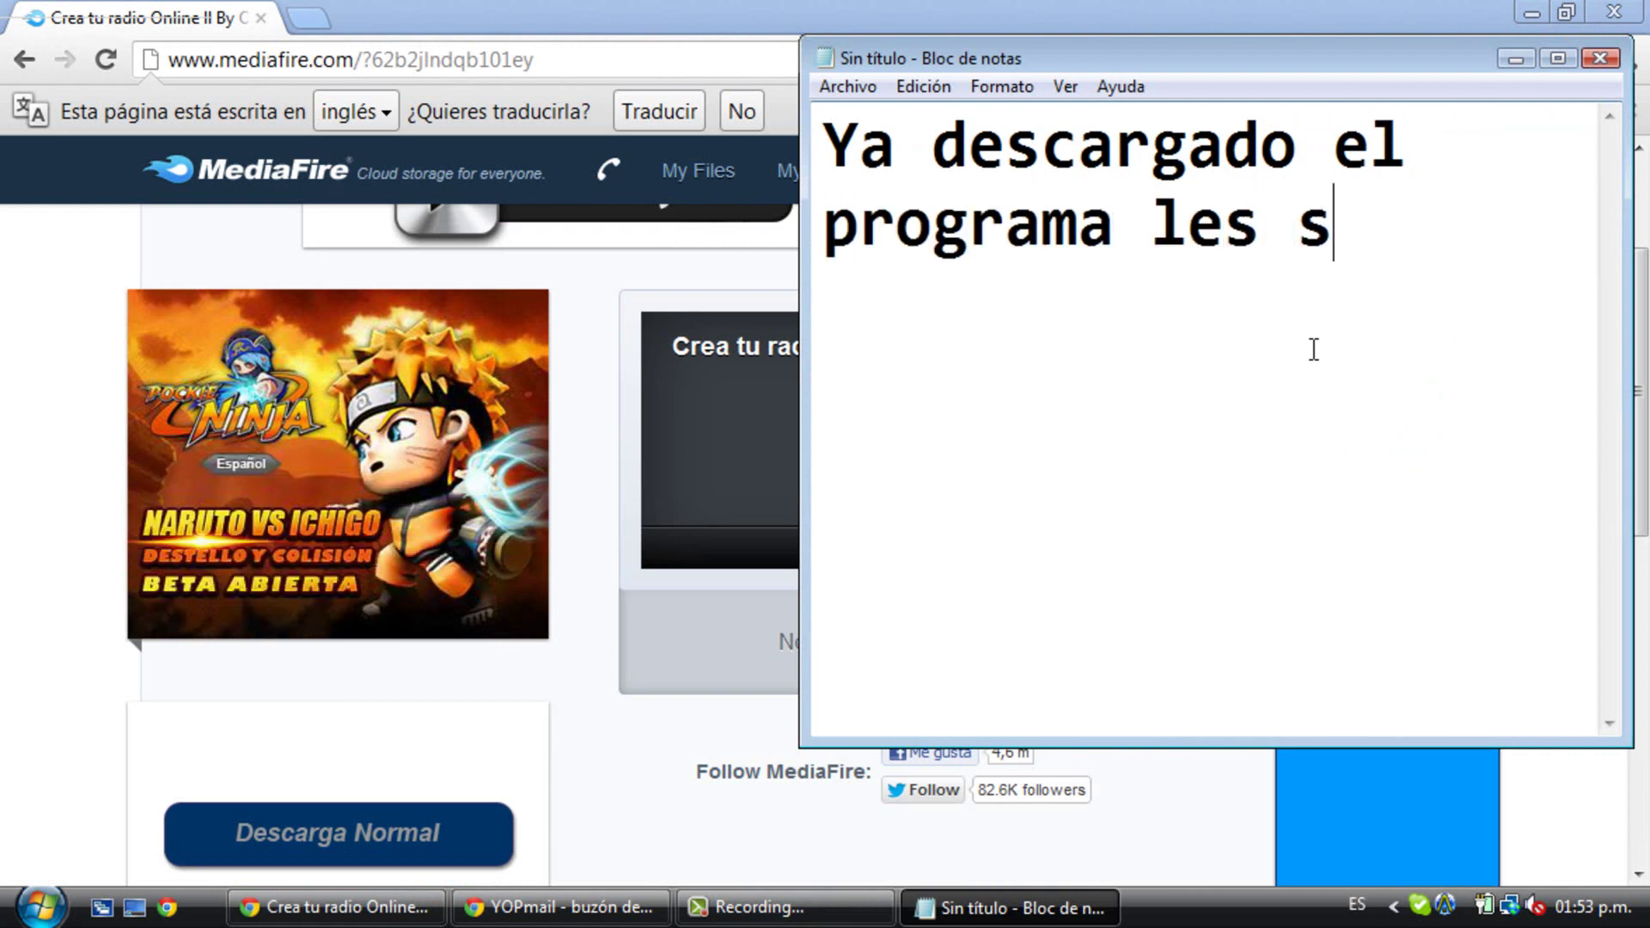
pyautogui.write('aldra algo así')
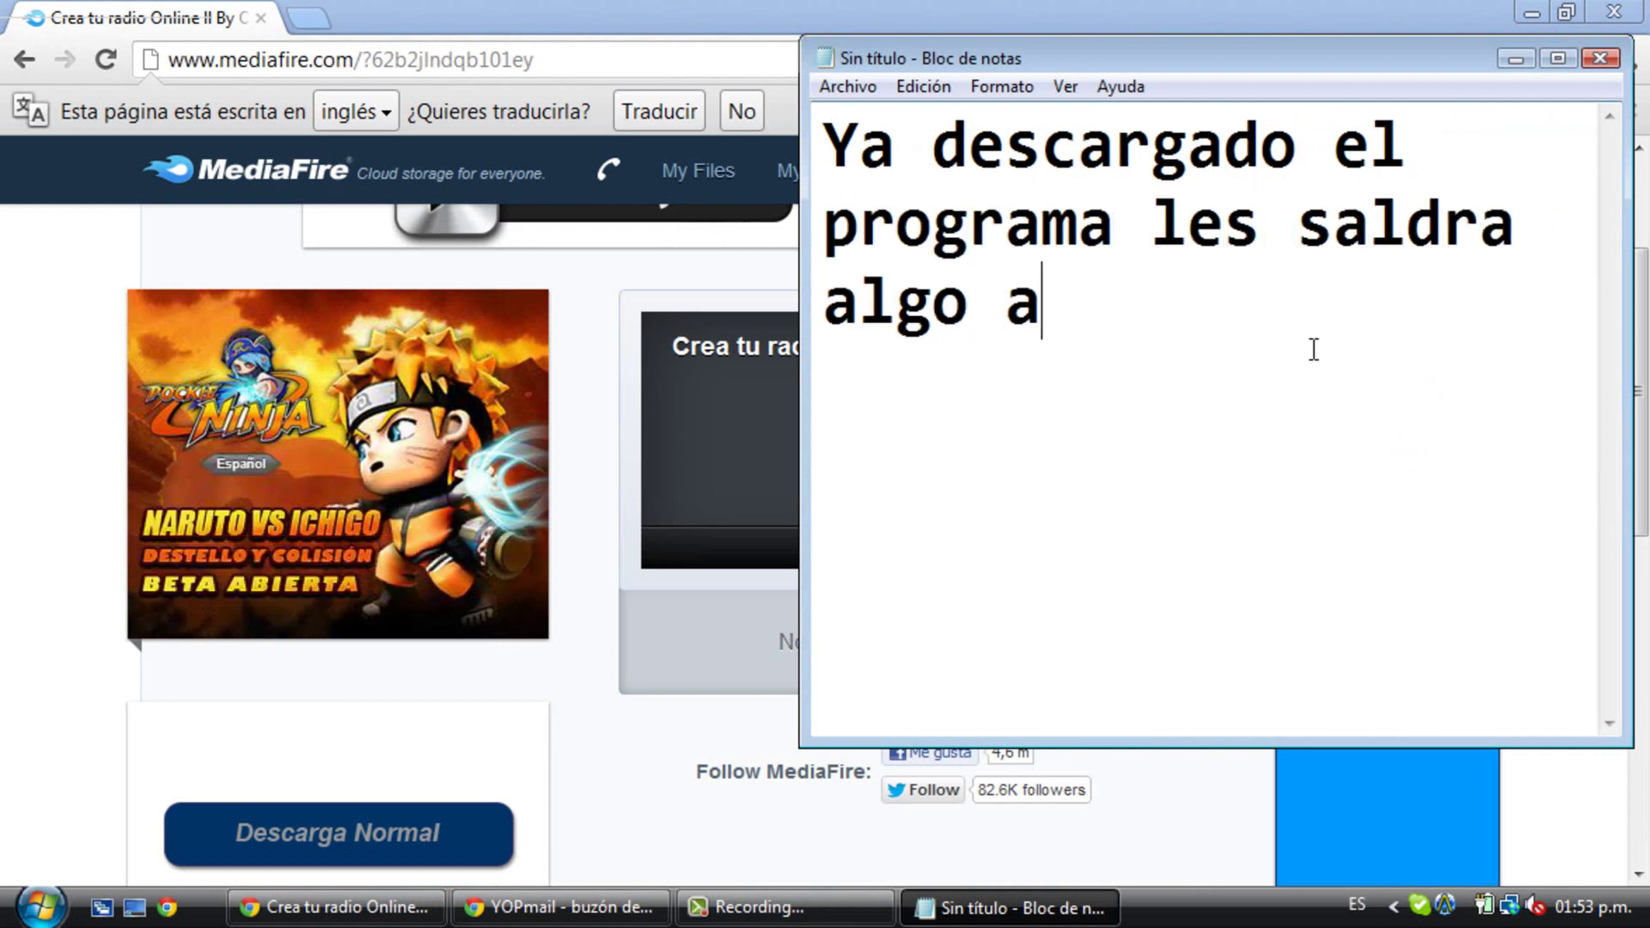
pyautogui.click(1516, 58)
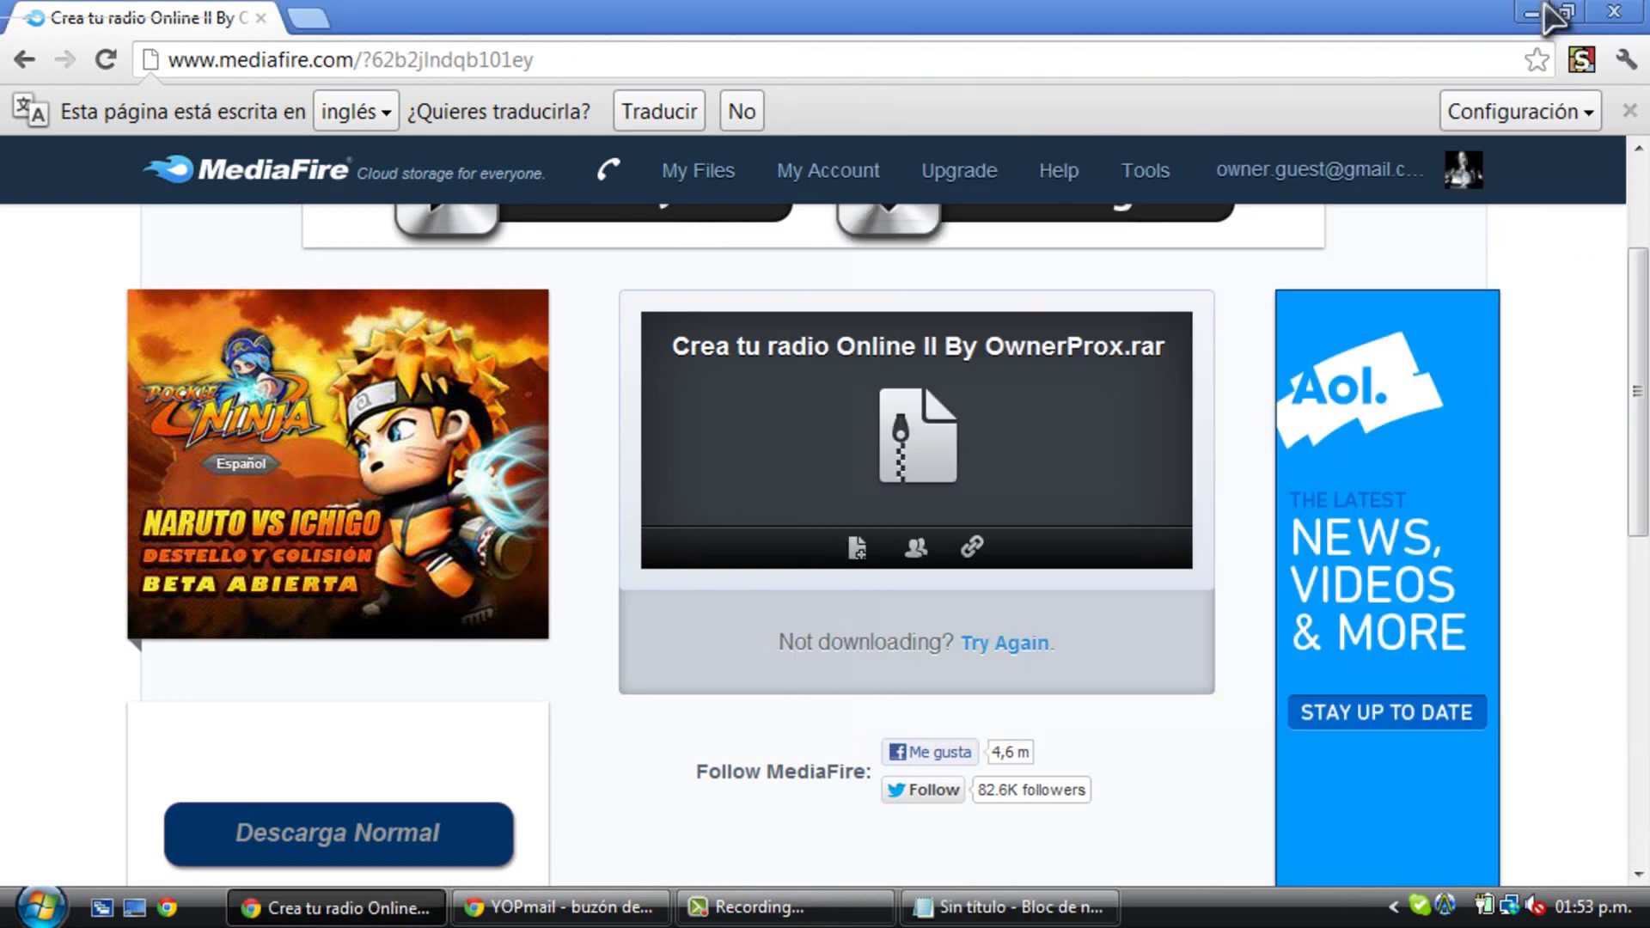
pyautogui.click(1535, 12)
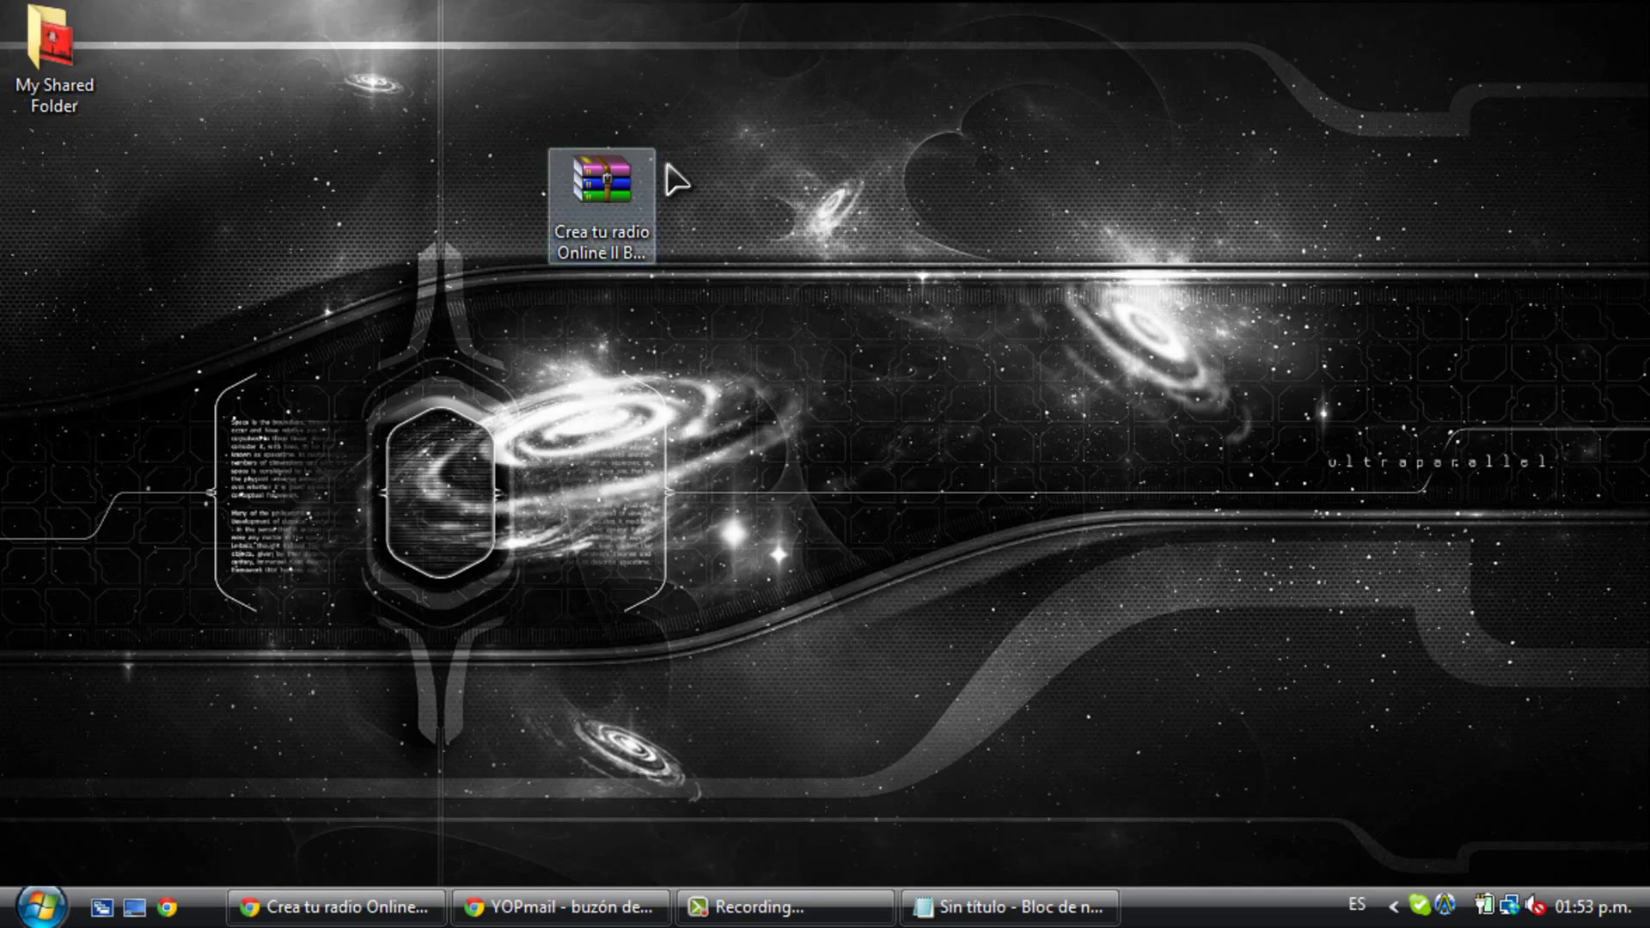
# - Select the downloaded archive on the desktop and replace the note with 'Lo extrae'
pyautogui.click(1010, 908)
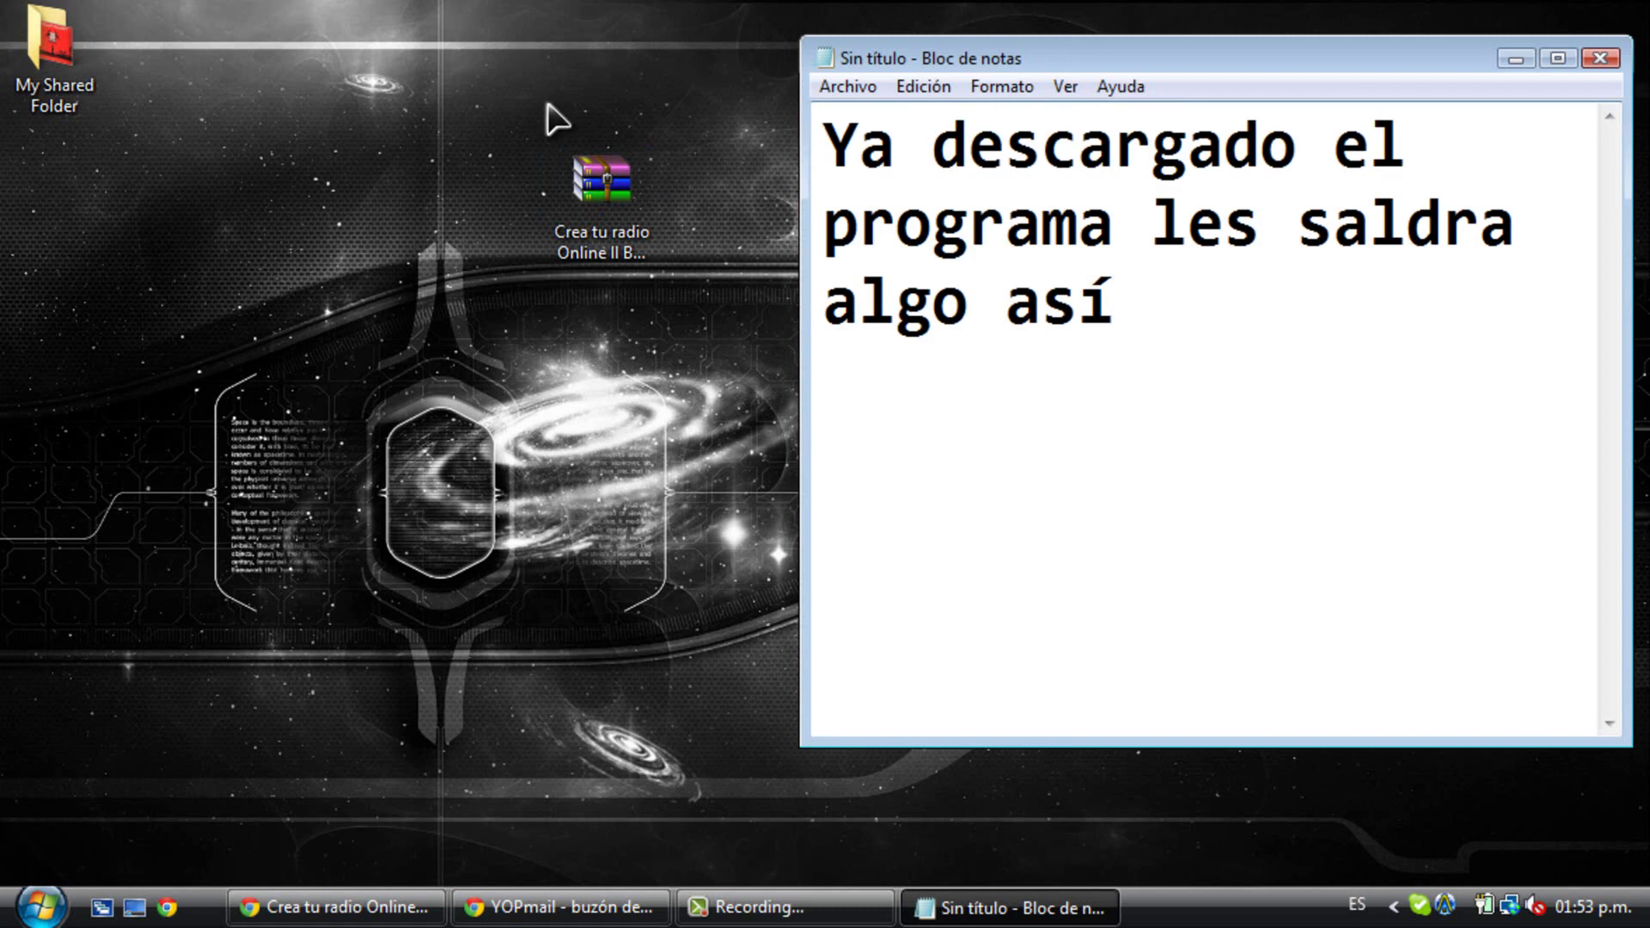
pyautogui.click(601, 185)
pyautogui.moveTo(1164, 303); pyautogui.dragTo(800, 99)
pyautogui.write('Lo')
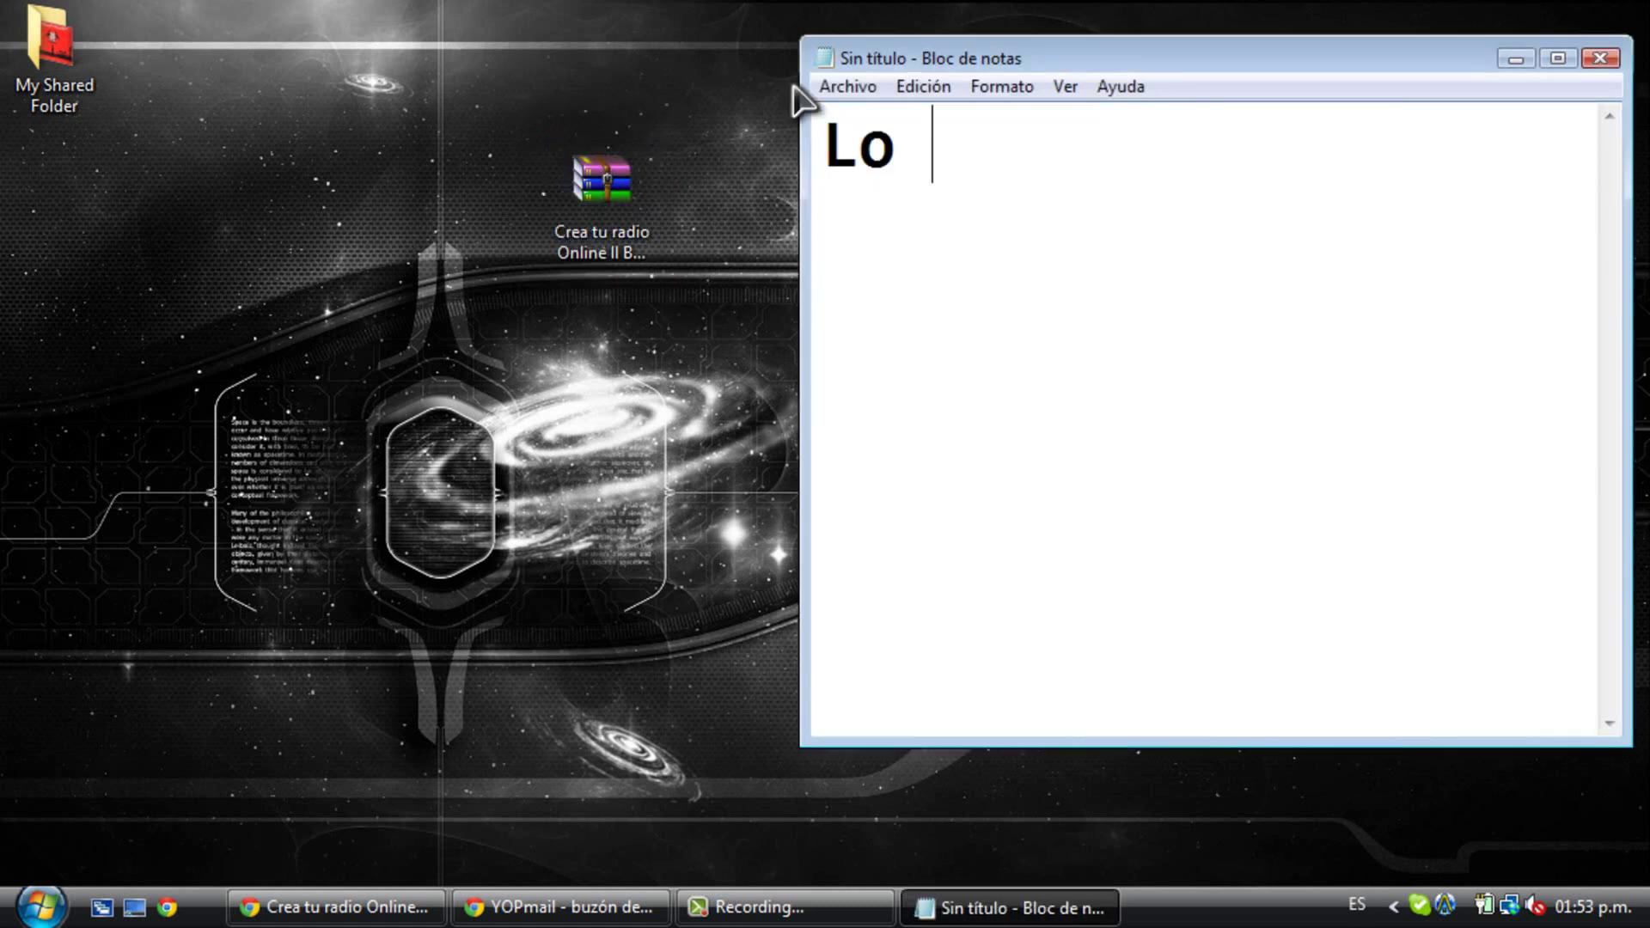
pyautogui.write(' extraen')
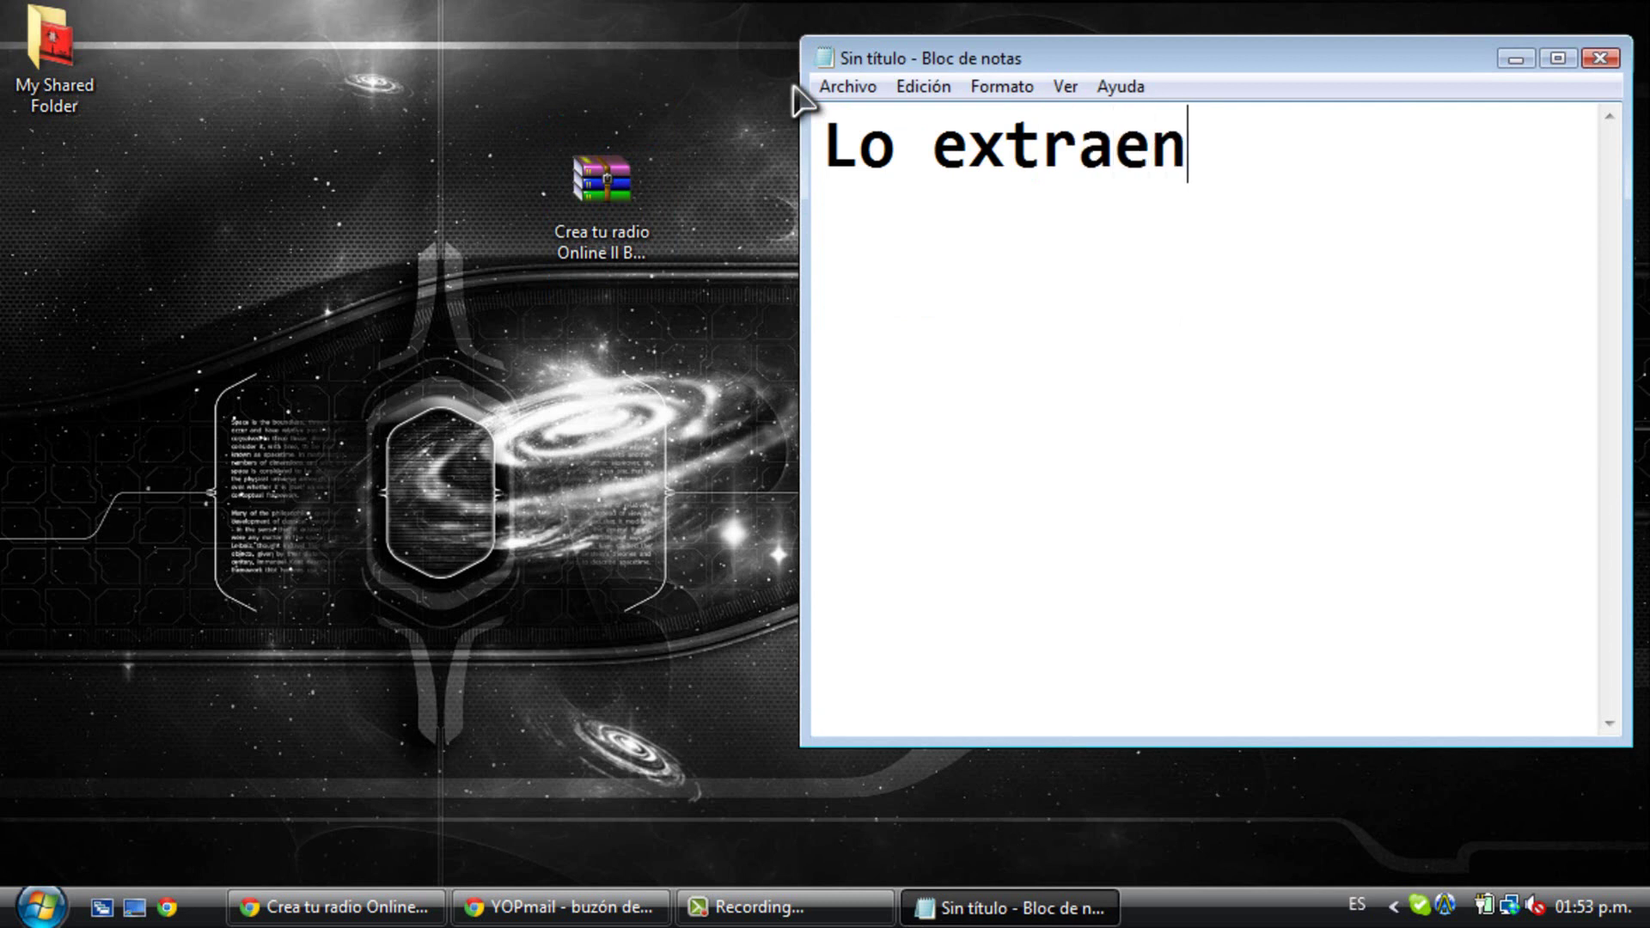
# - Extract the archive here on the desktop and move the new folder toward the centre
pyautogui.rightClick(599, 188)
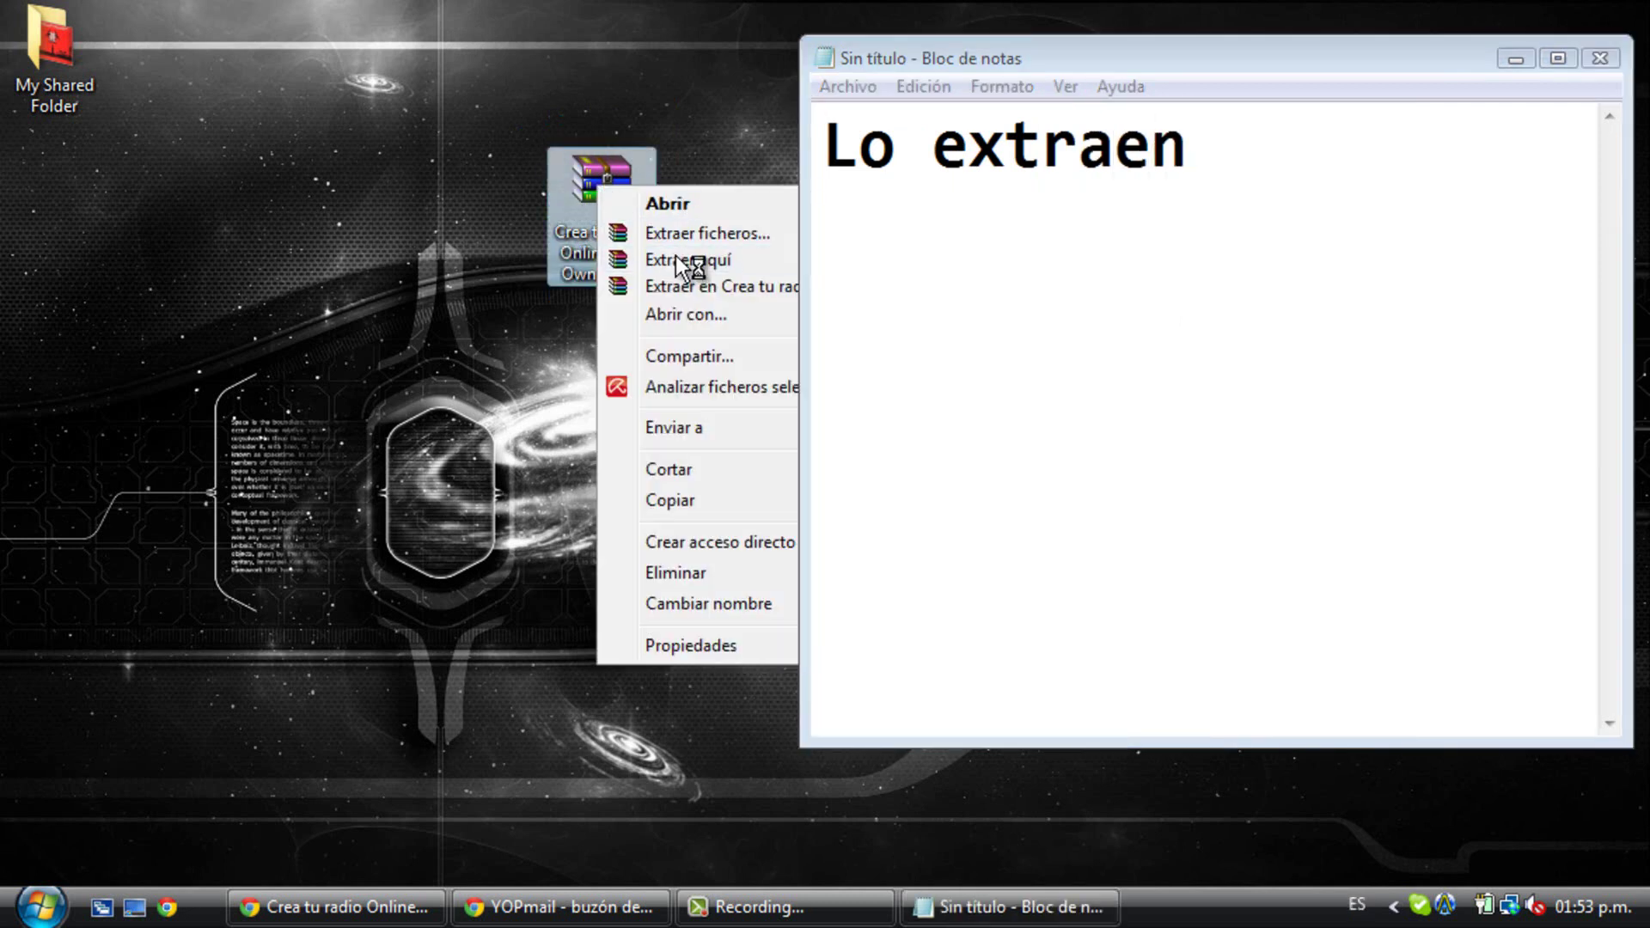
pyautogui.click(679, 260)
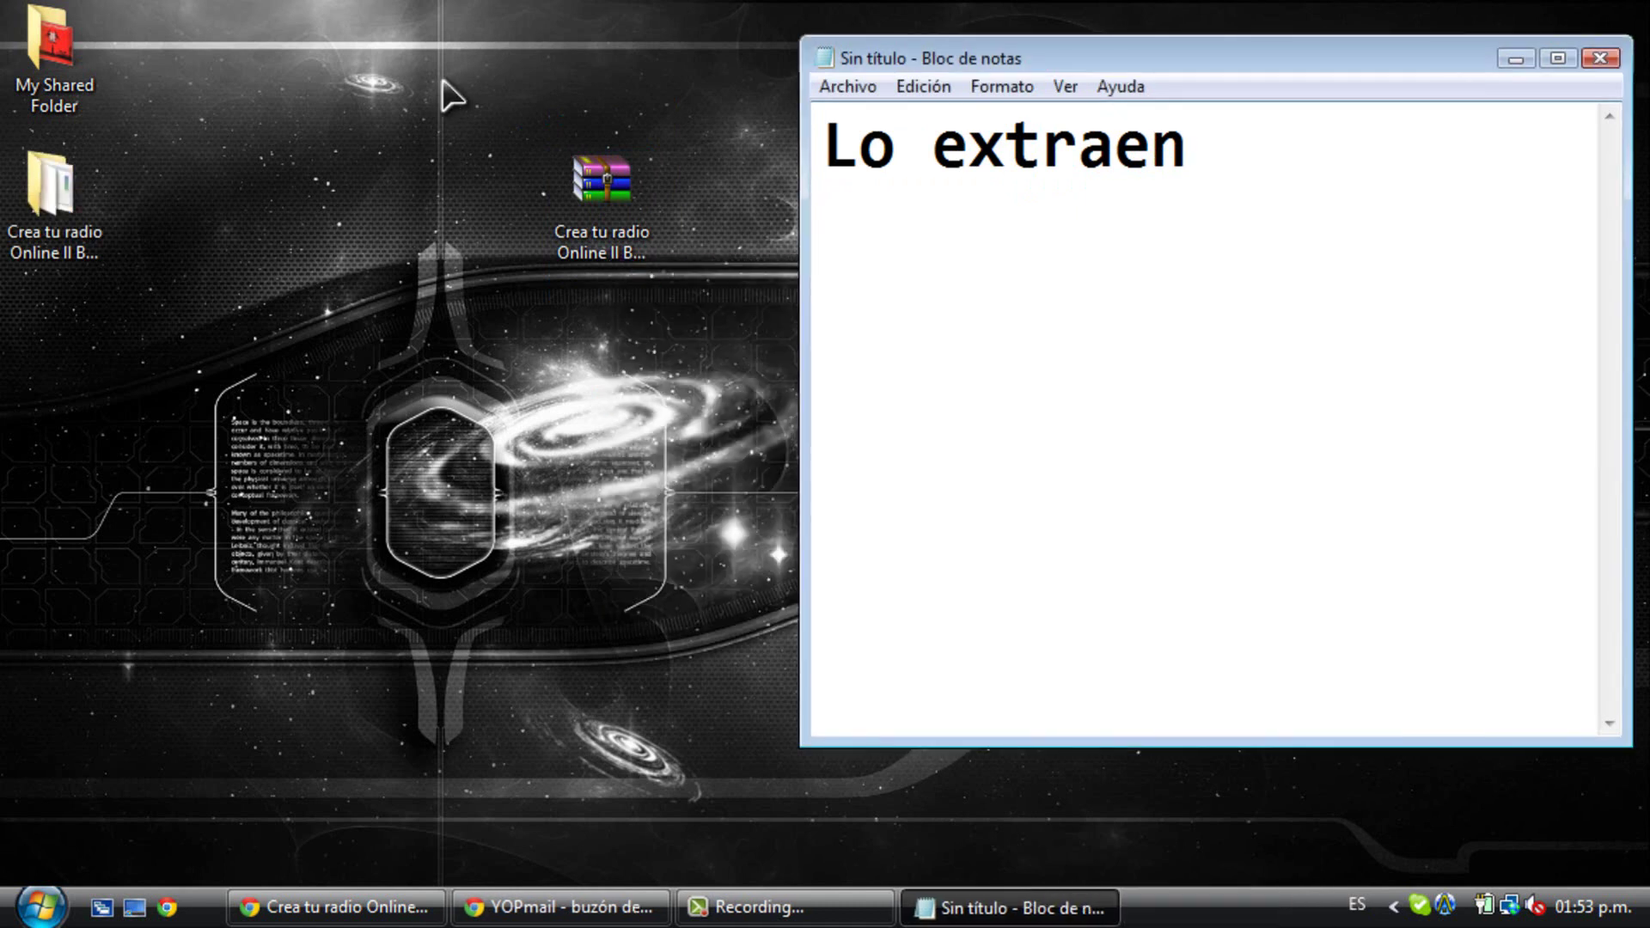
pyautogui.moveTo(22, 247); pyautogui.dragTo(456, 395)
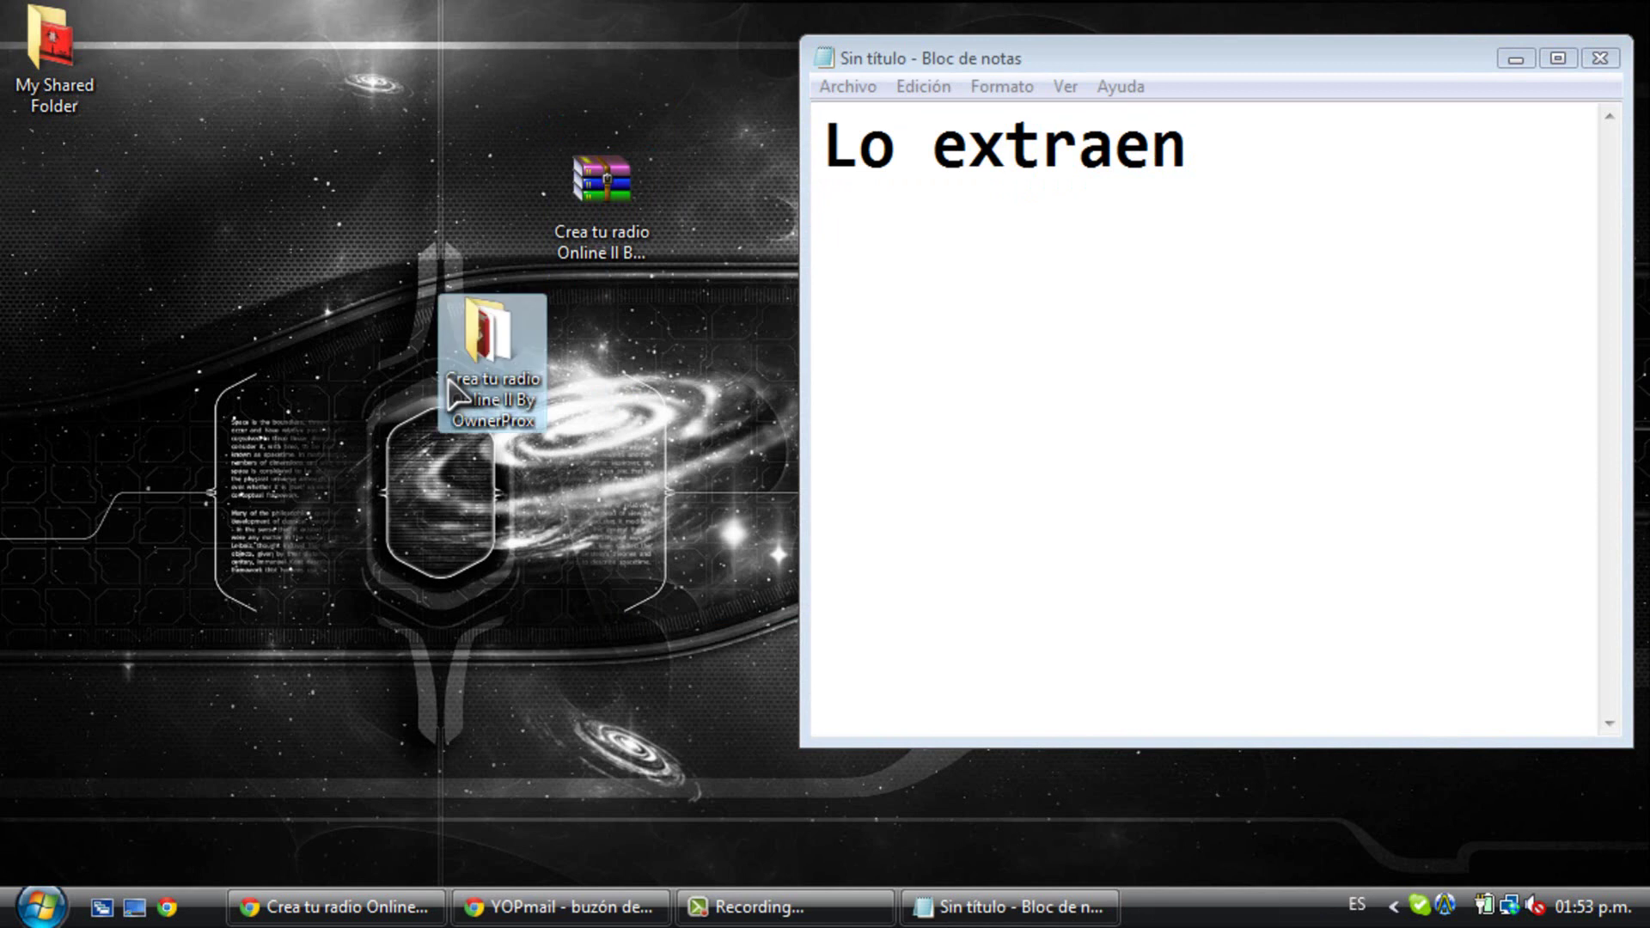
# - Change the note to 'Abren la carpe' and open the extracted Crea tu radio folder
pyautogui.click(1146, 192)
pyautogui.moveTo(1146, 192); pyautogui.dragTo(816, 154)
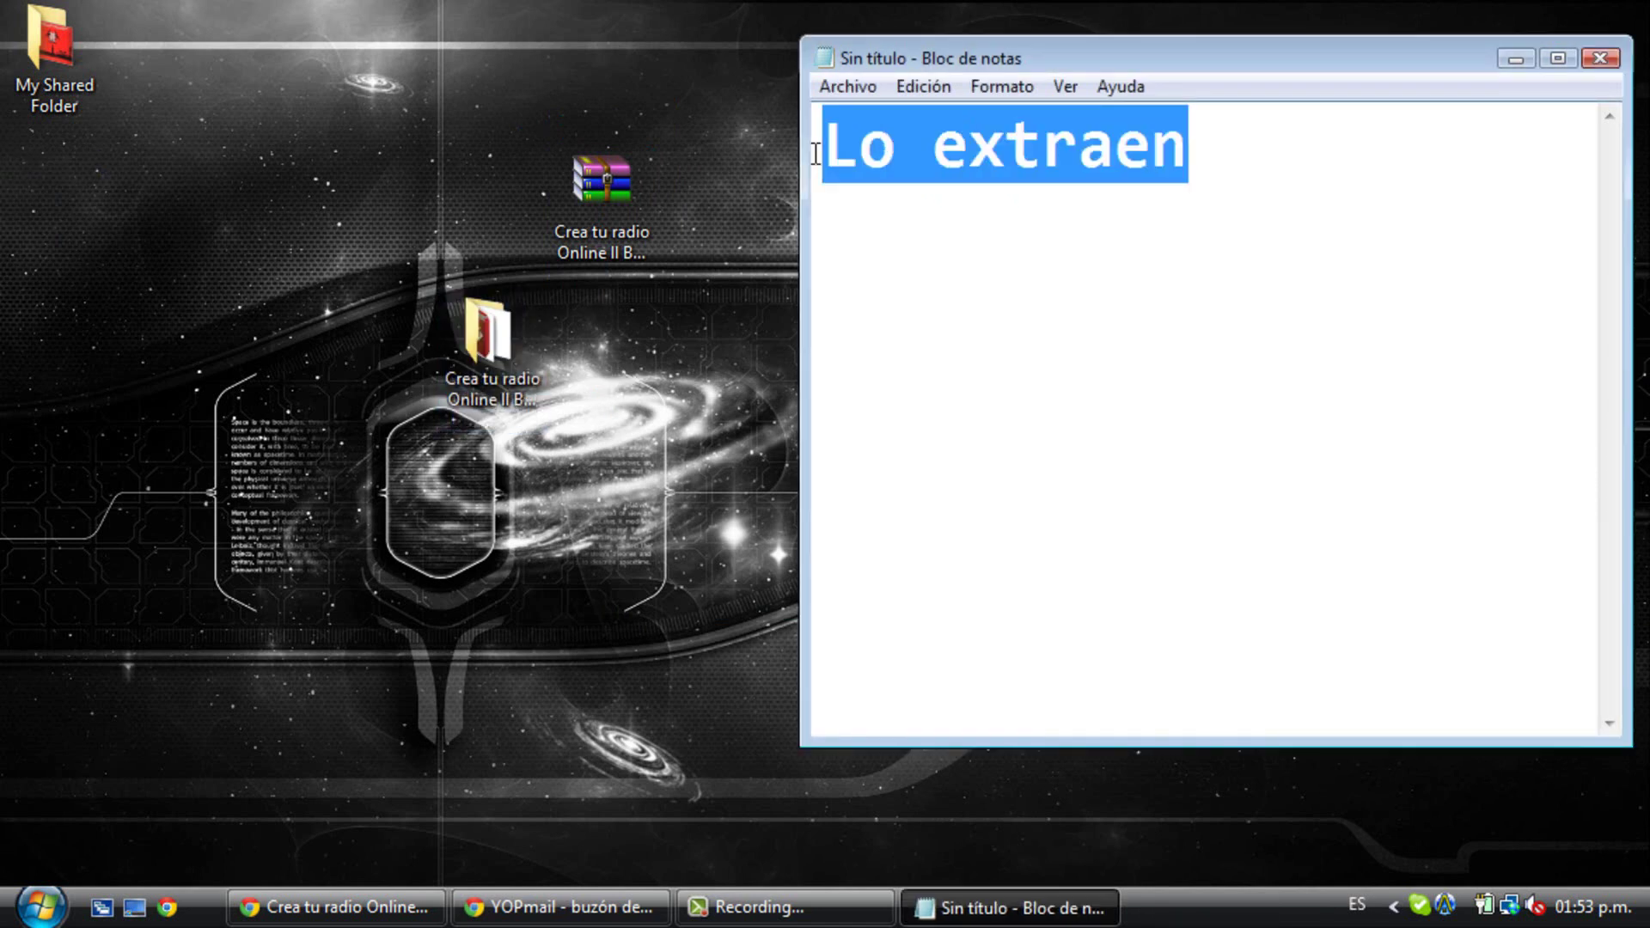
pyautogui.press('BackSpace')
pyautogui.write('Abren la c')
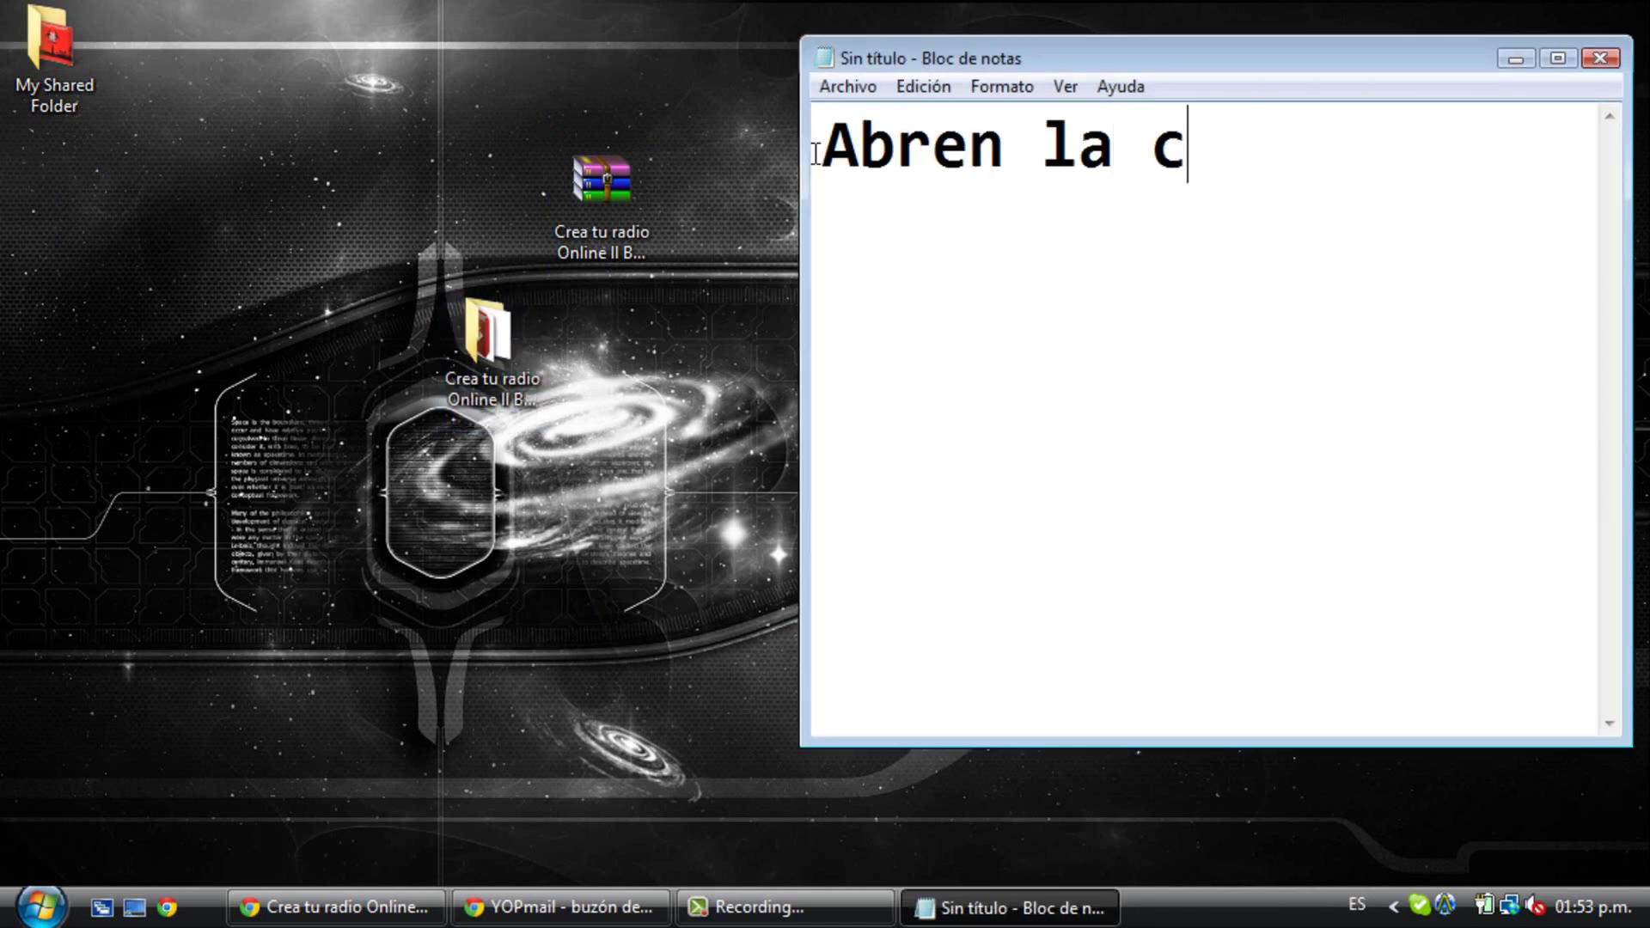
pyautogui.write('arpeta')
pyautogui.doubleClick(488, 361)
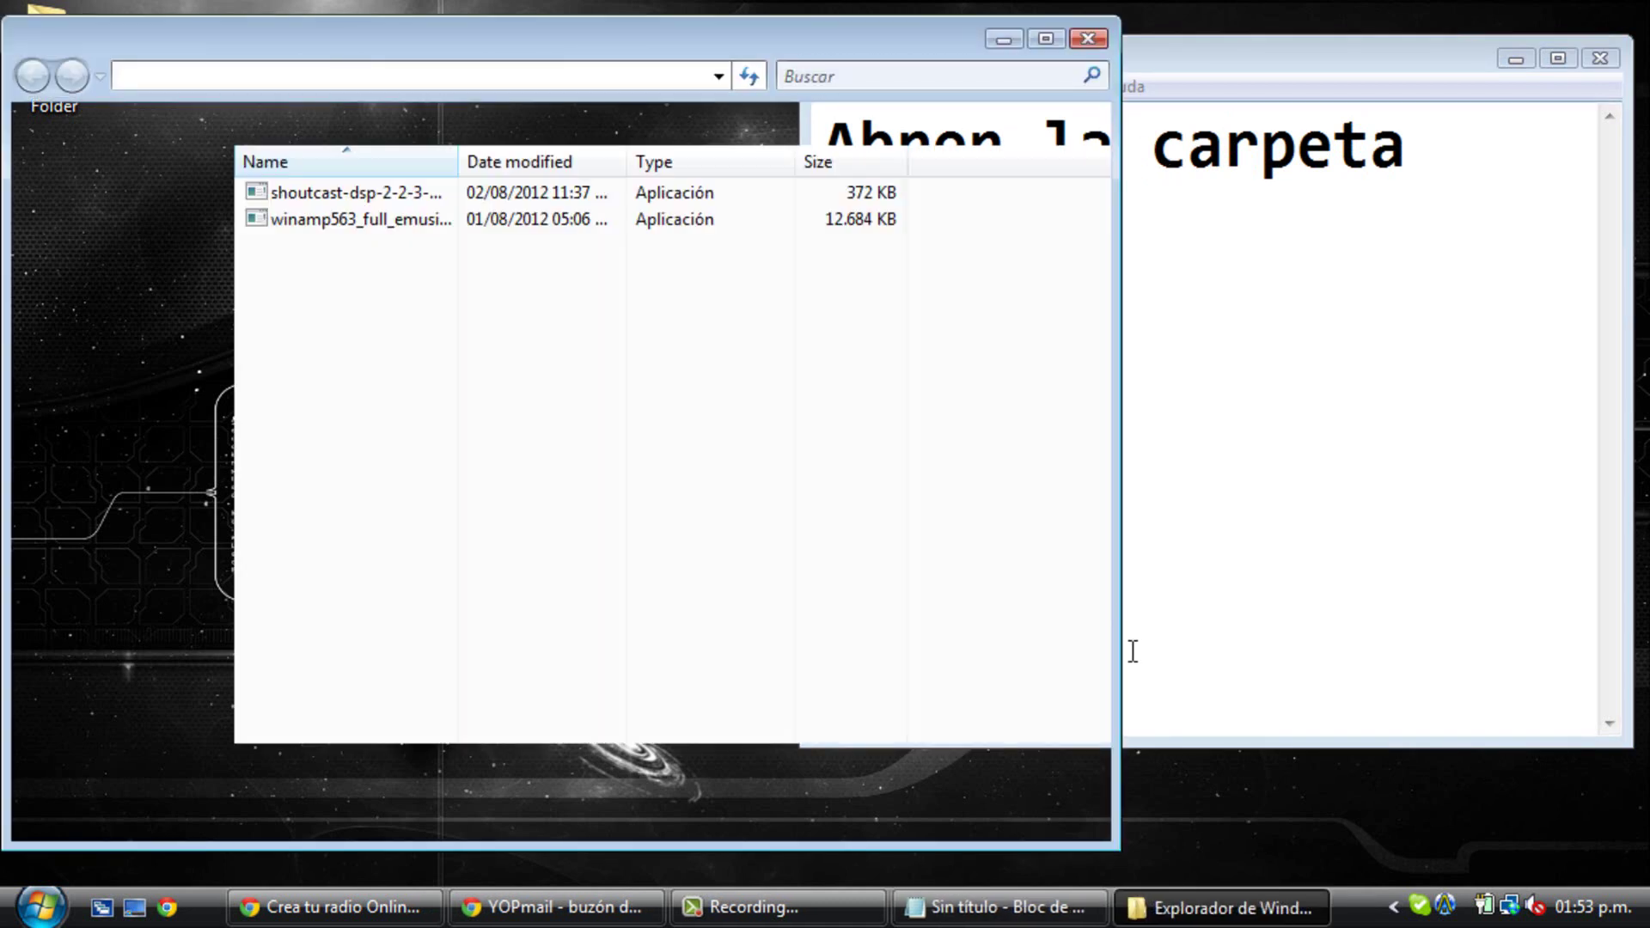
# - Replace the note with 'Después descargan el Winamp' and launch the Winamp installer
pyautogui.click(1181, 599)
pyautogui.moveTo(1465, 157); pyautogui.dragTo(821, 142)
pyautogui.press('BackSpace')
pyautogui.write('Despu')
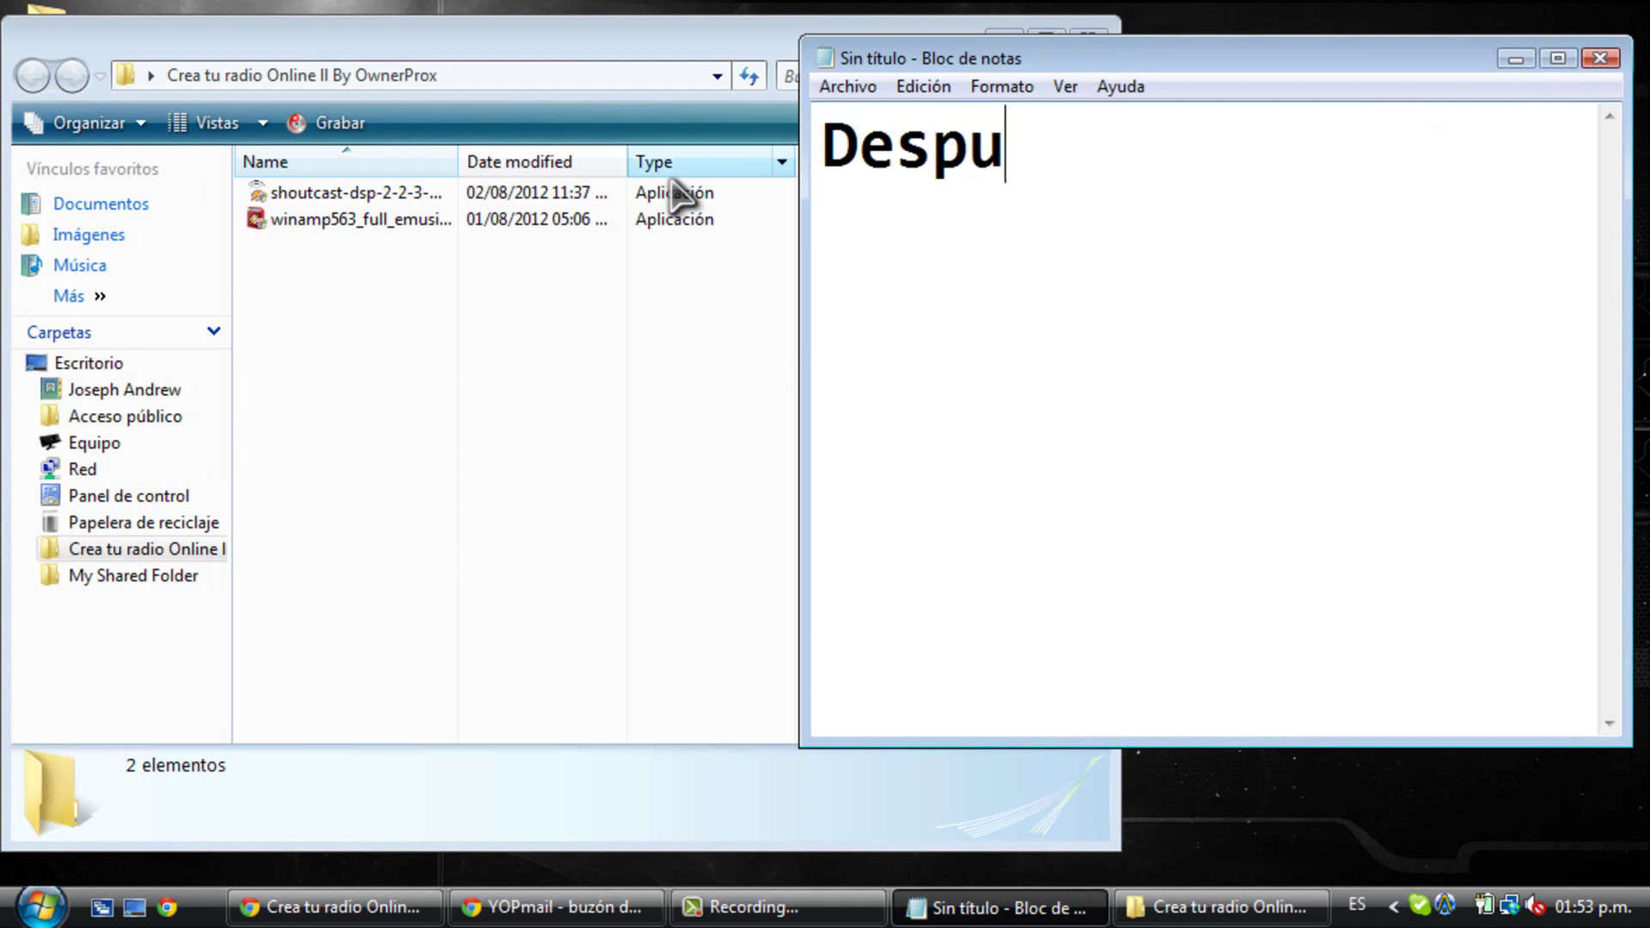
pyautogui.write('és descargan el Winamp')
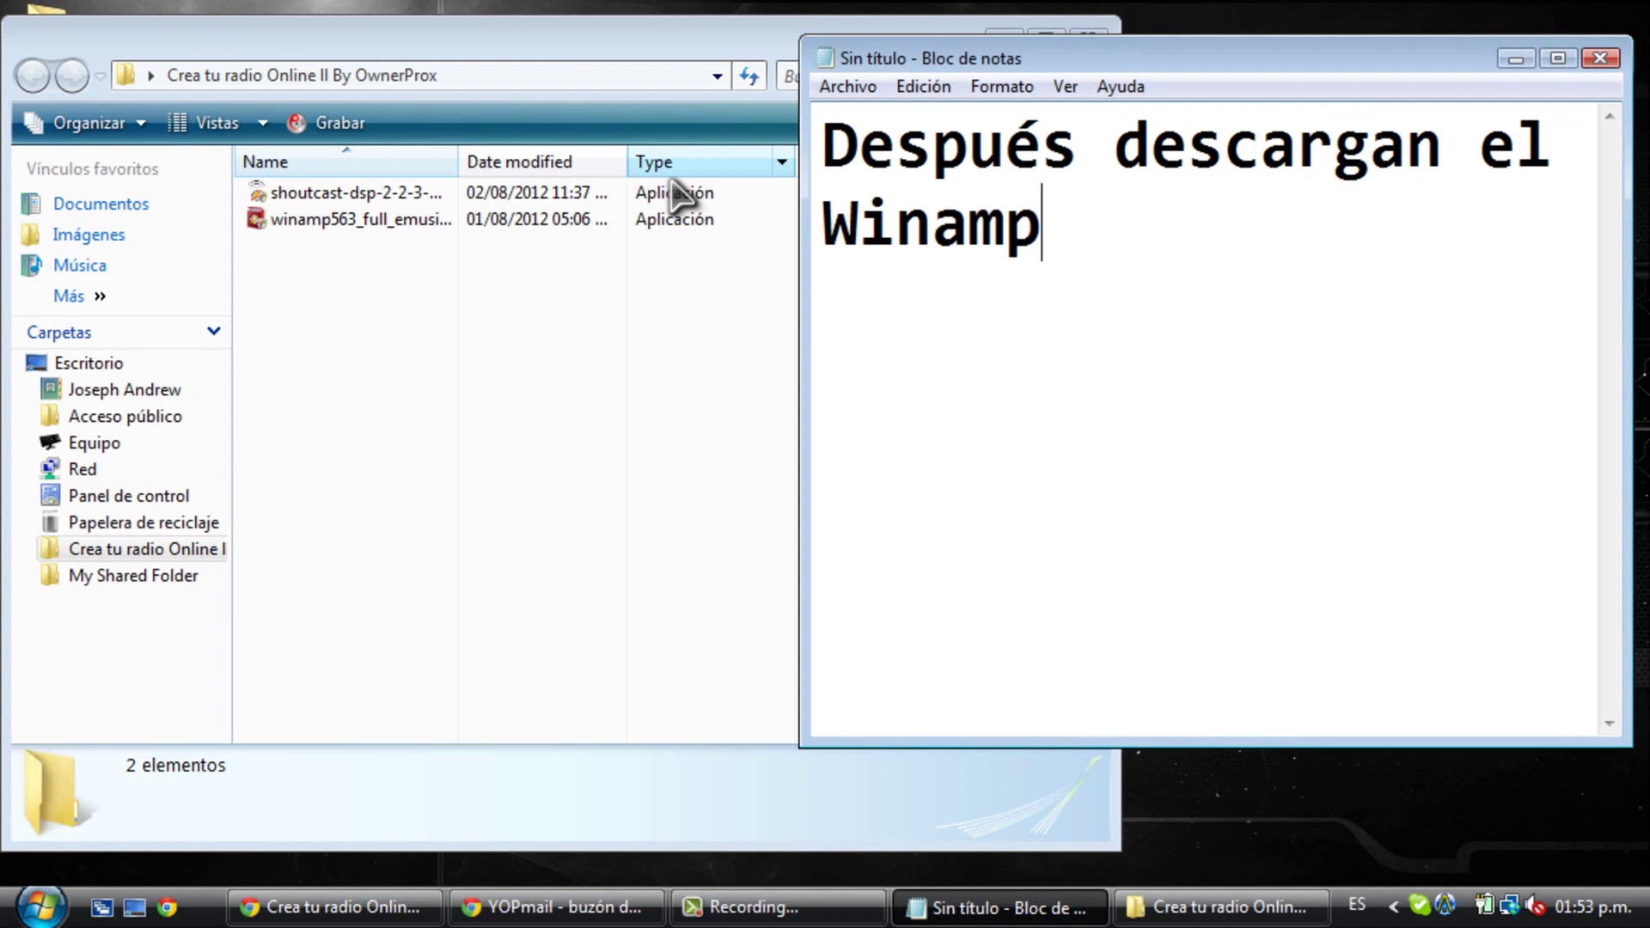
pyautogui.doubleClick(590, 221)
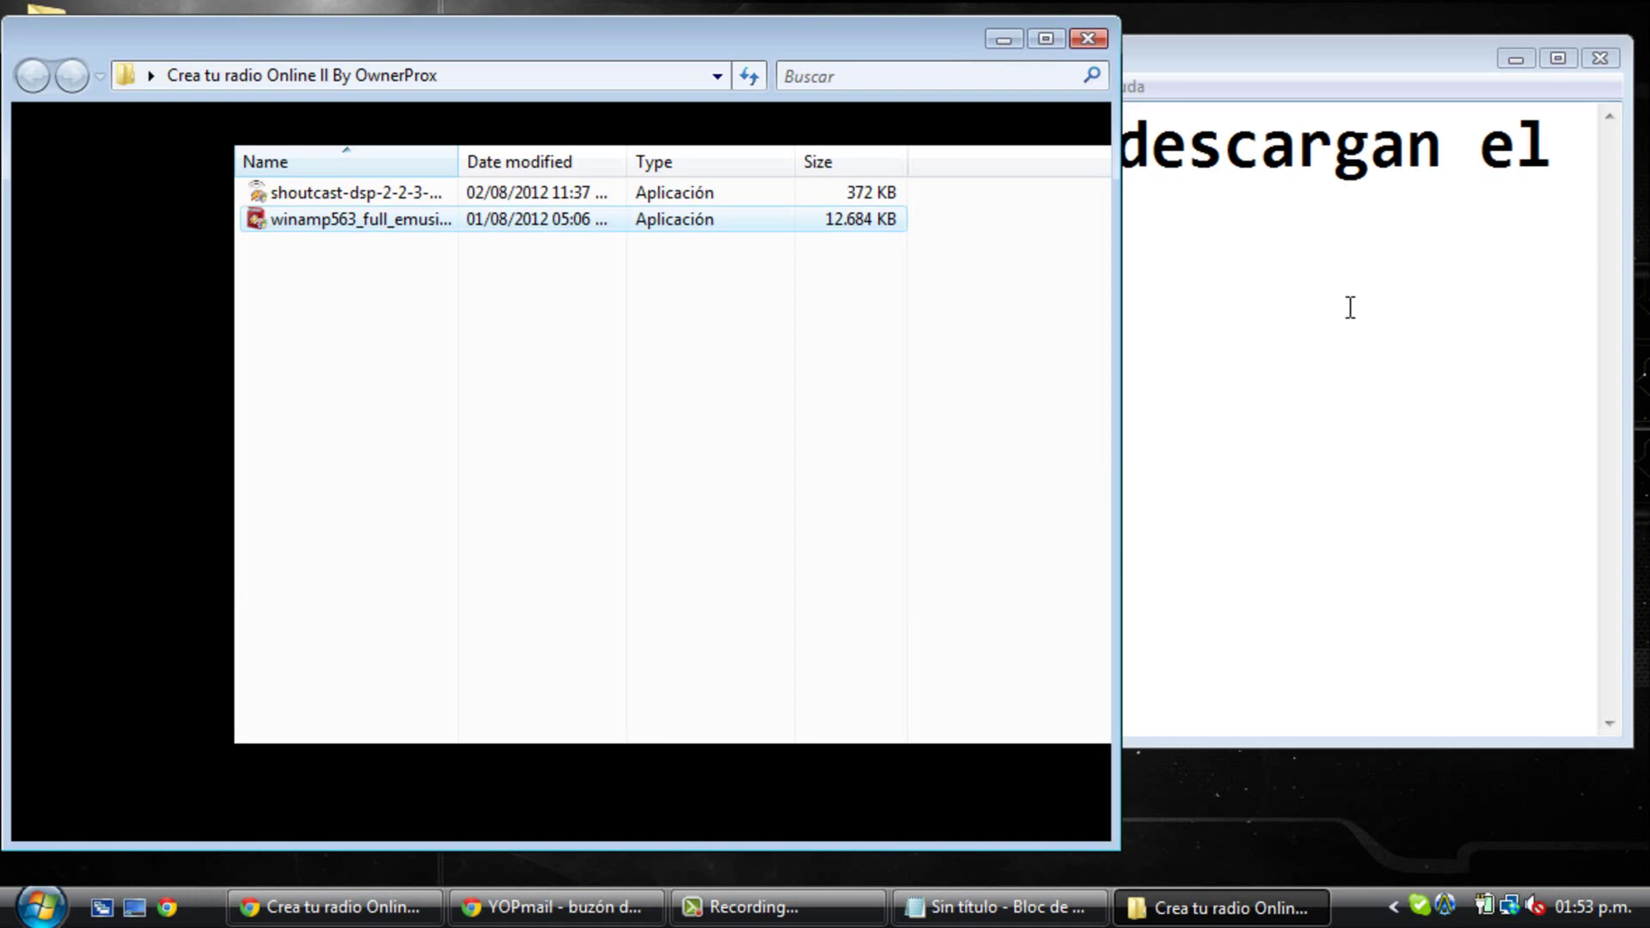
# - Replace the note with 'Yo ya lo tengo descargado' and select it again
pyautogui.click(1410, 269)
pyautogui.moveTo(1426, 246); pyautogui.dragTo(803, 146)
pyautogui.press('Delete')
pyautogui.write('Yo ta')
pyautogui.press('BackSpace')
pyautogui.press('BackSpace')
pyautogui.write('ya lo tengo')
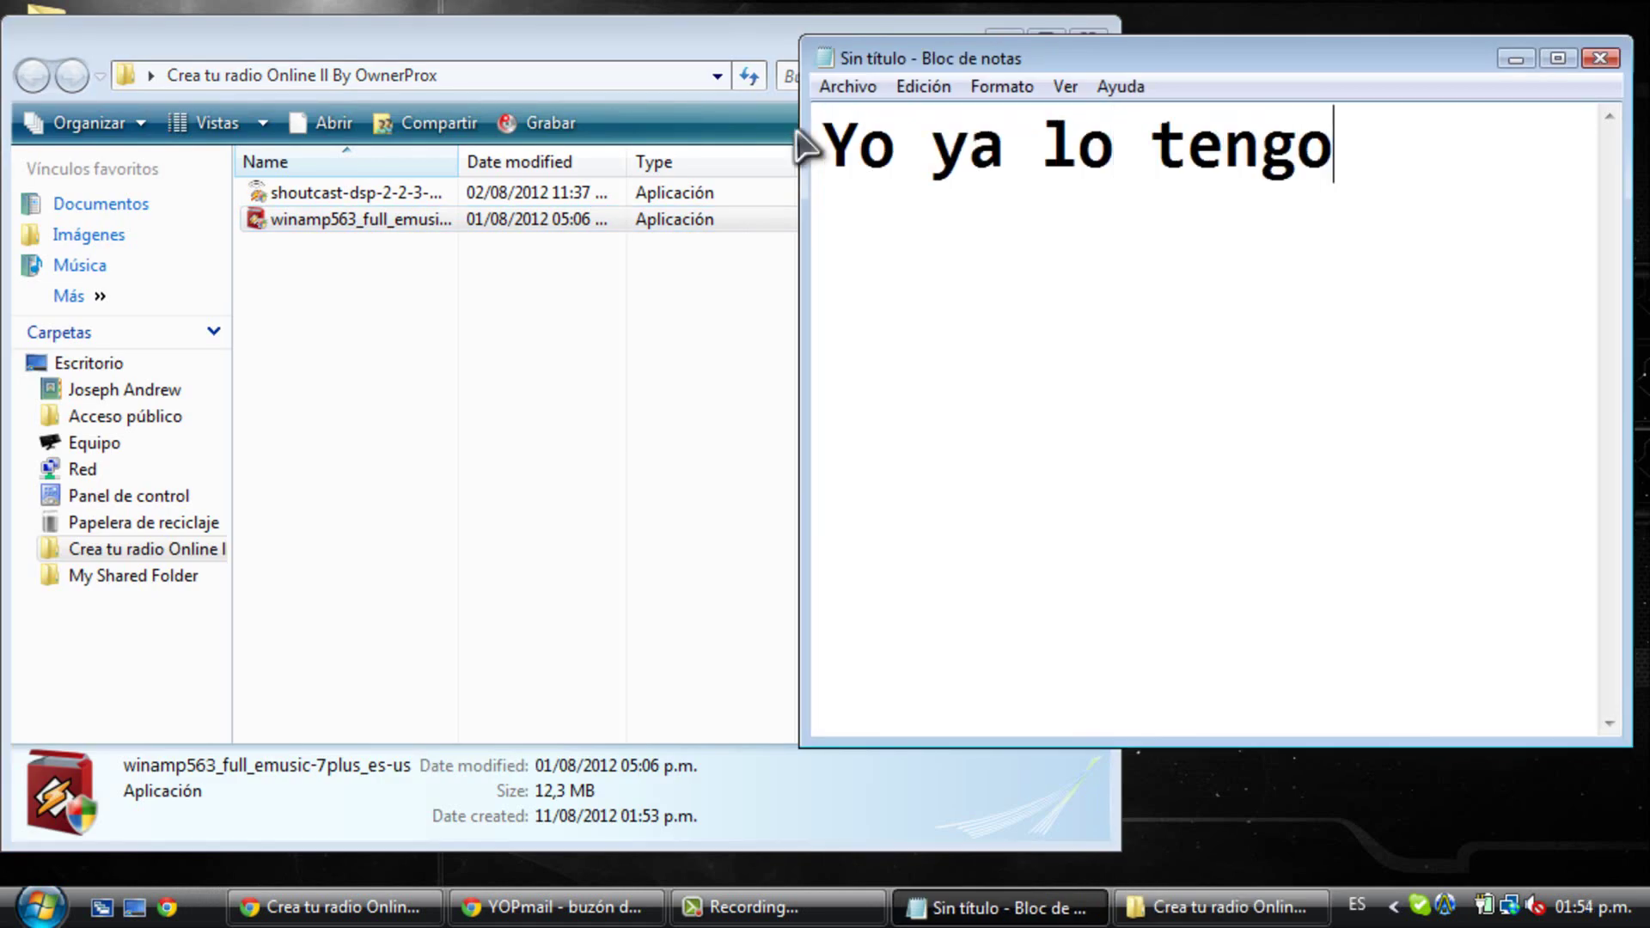
pyautogui.write(' descargado')
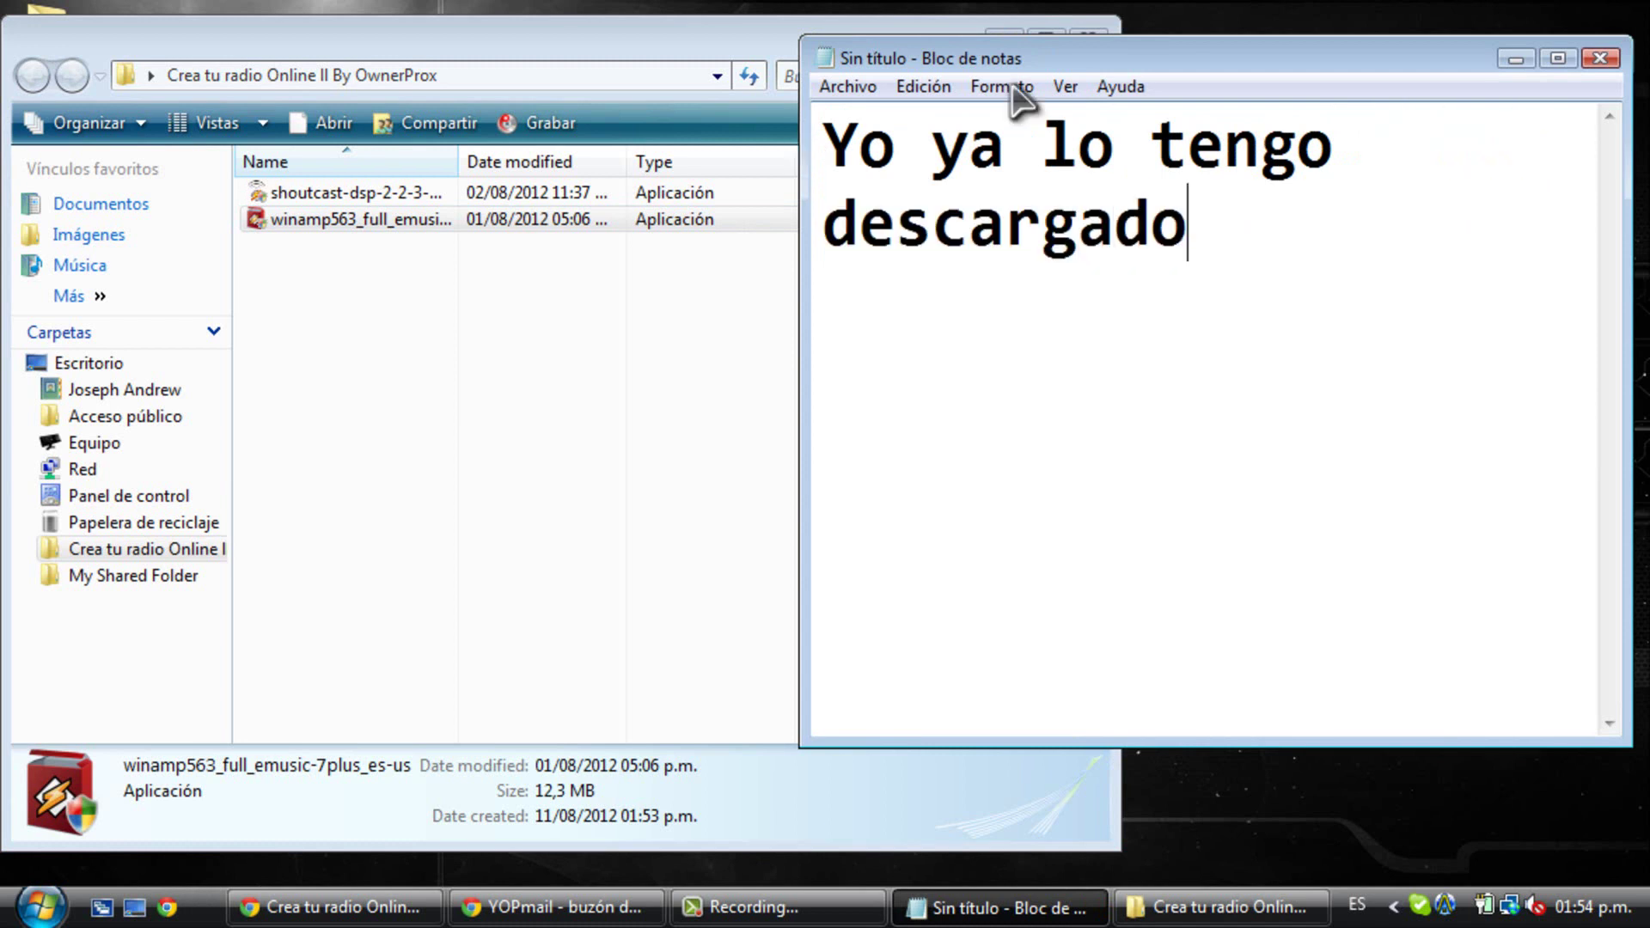
pyautogui.moveTo(1281, 219); pyautogui.dragTo(840, 112)
# - Write the note 'Después descargar el Winamp descargan el SHOUTcast DSP'
pyautogui.press('Delete')
pyautogui.write('Después descar')
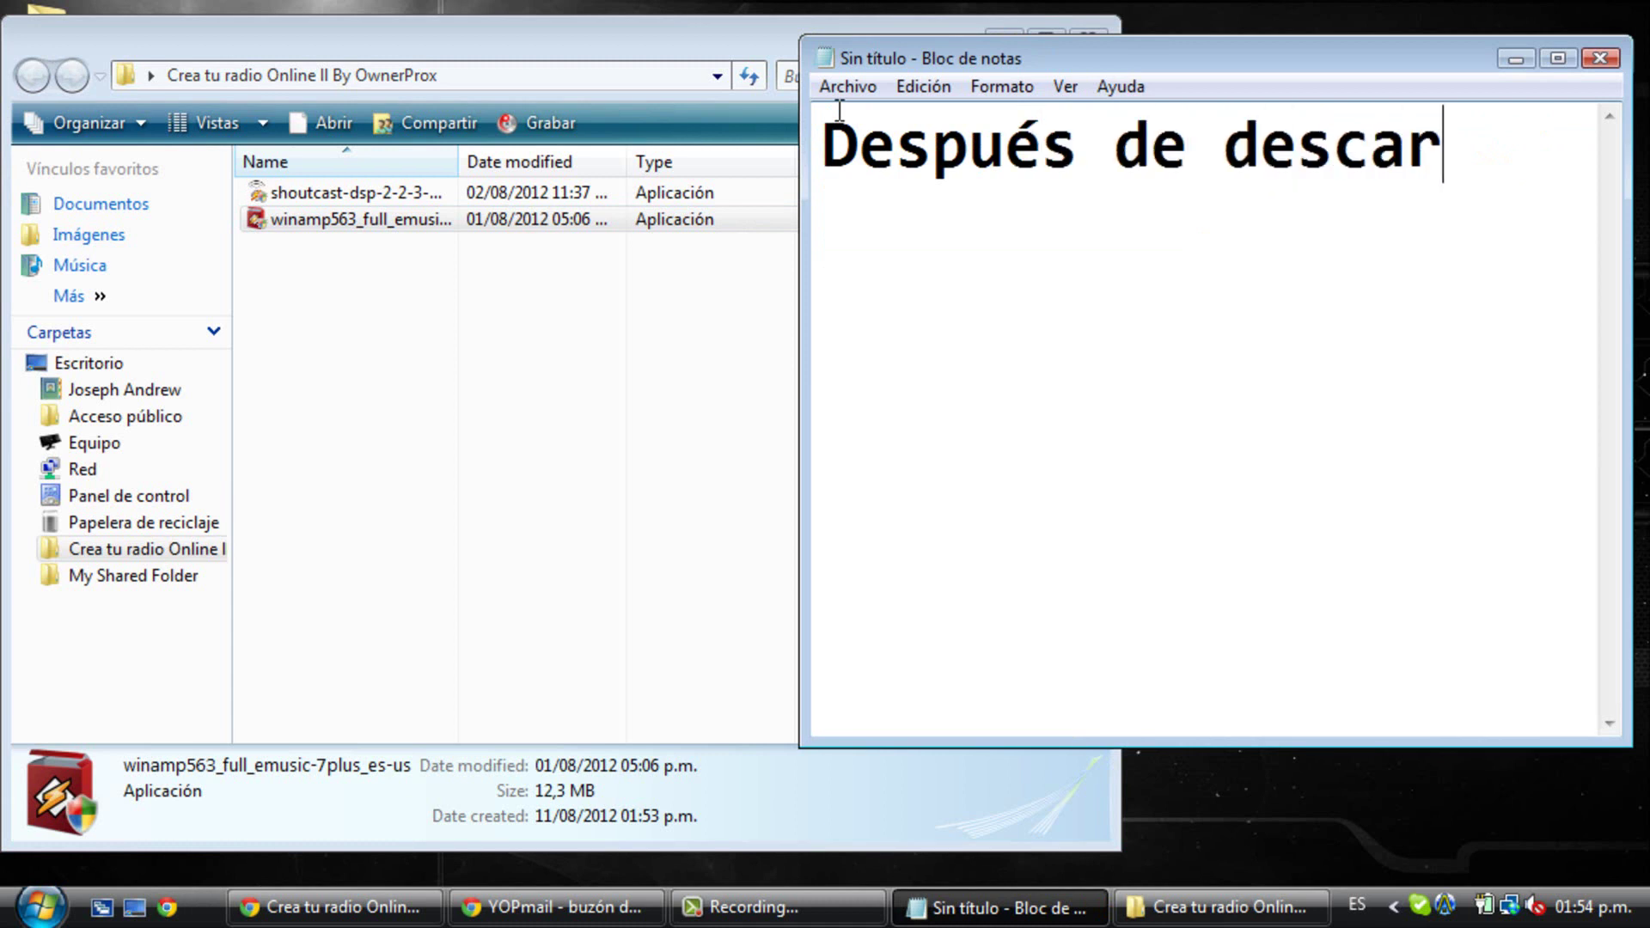
pyautogui.write('gar el WInam')
pyautogui.press('BackSpace')
pyautogui.press('BackSpace')
pyautogui.write('amp')
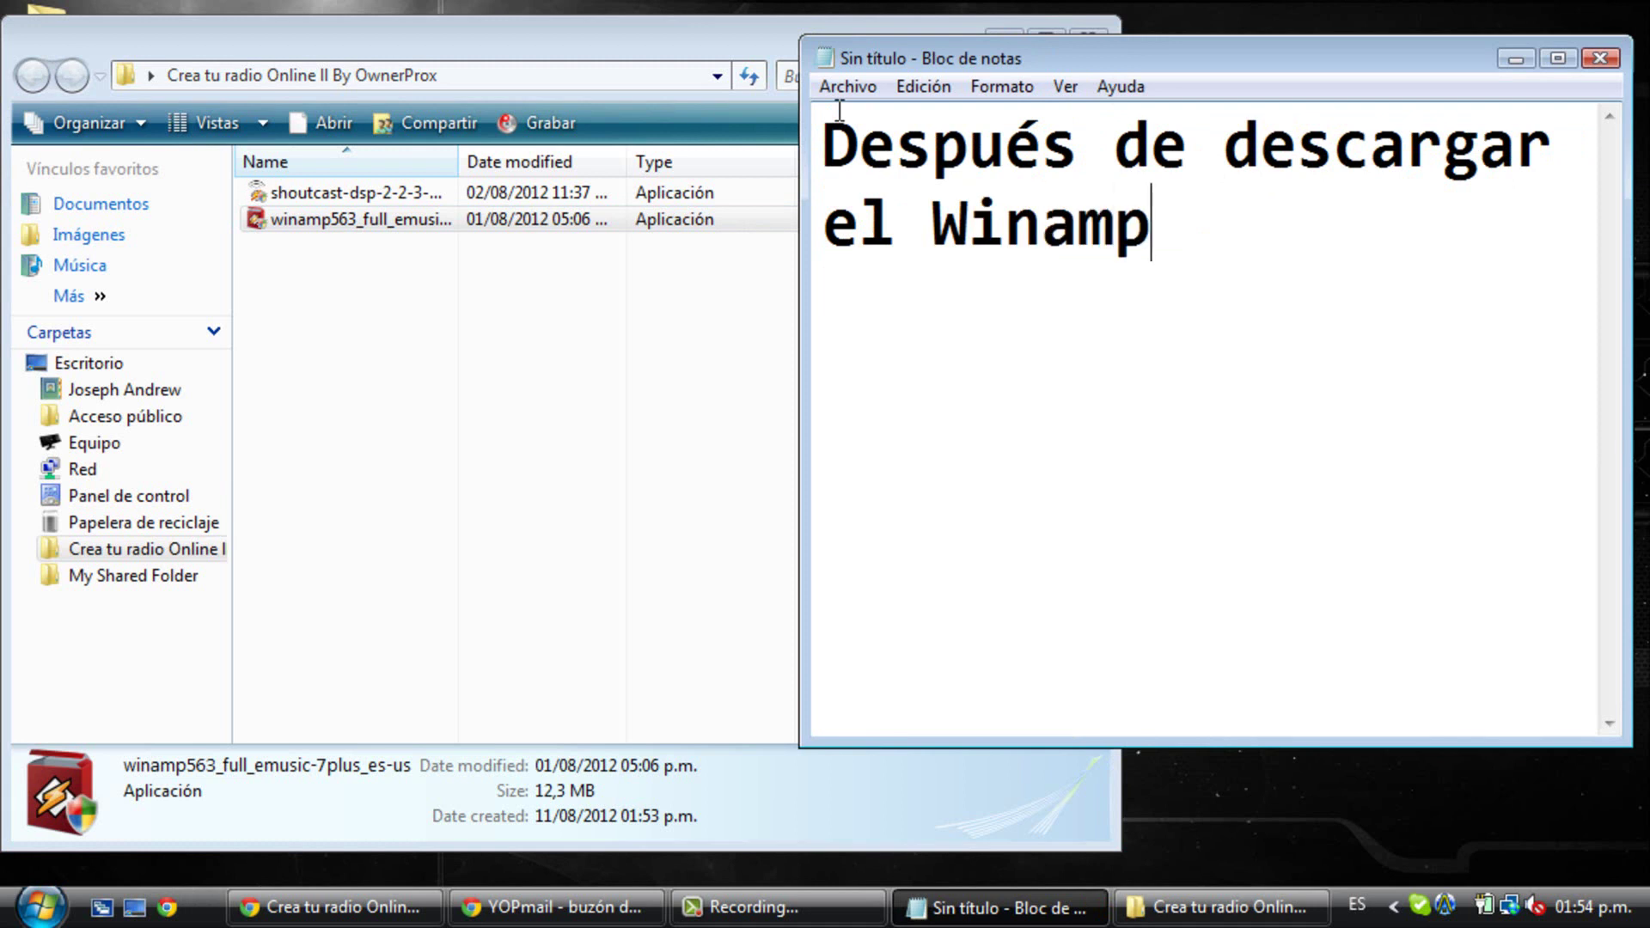
pyautogui.write(' descarg')
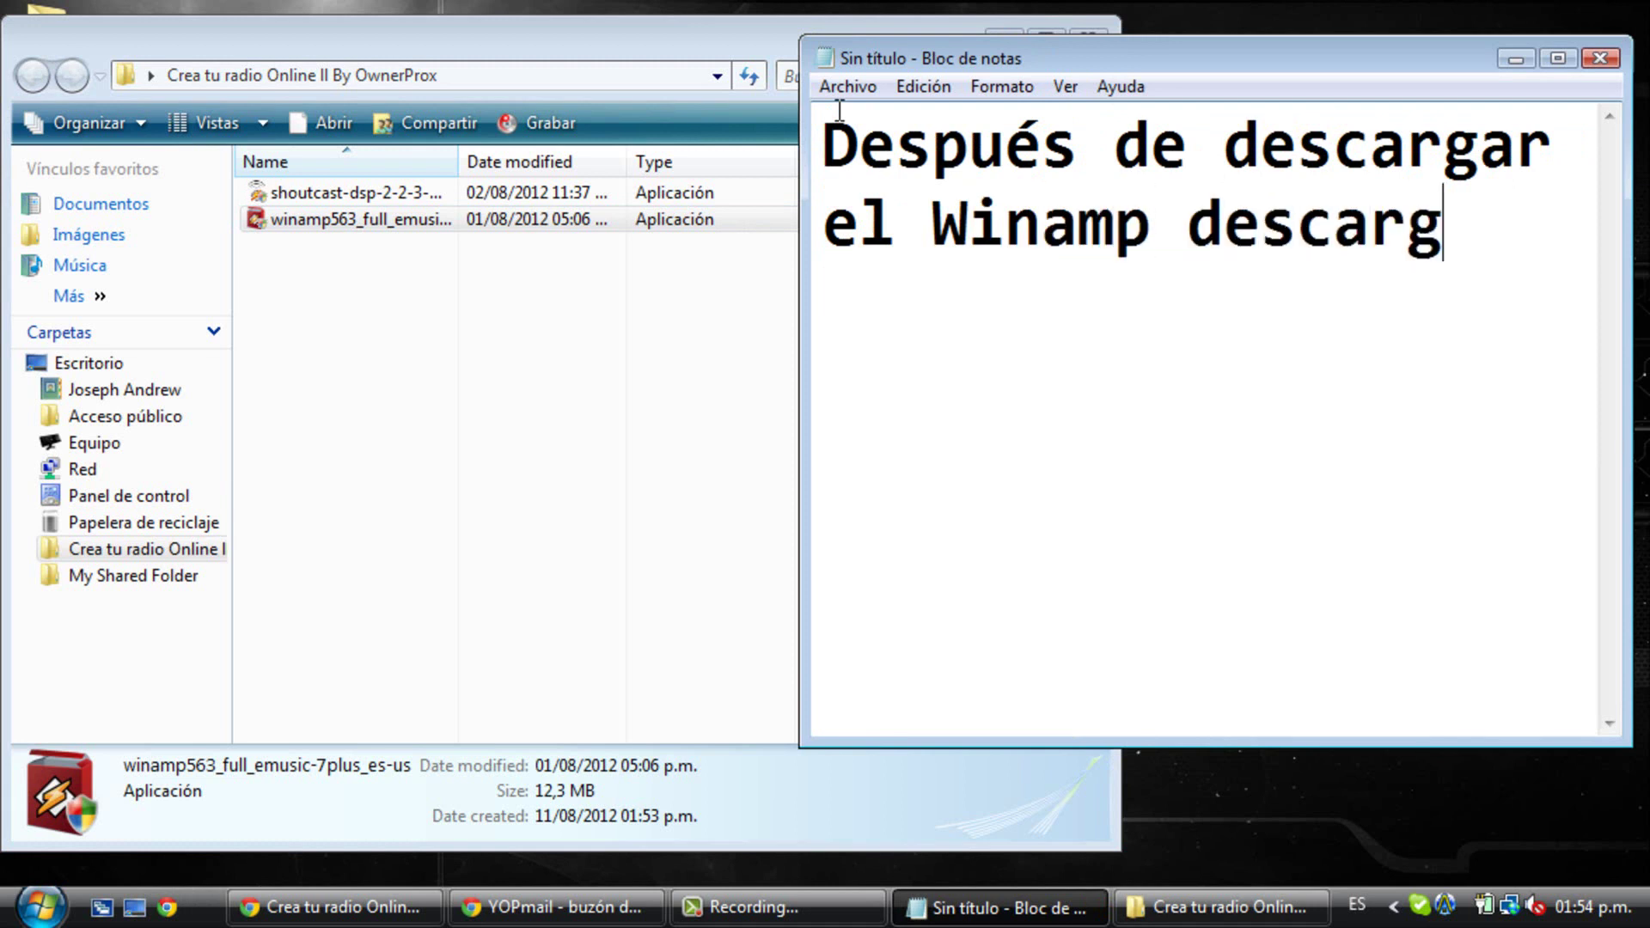
pyautogui.write('an el SHO')
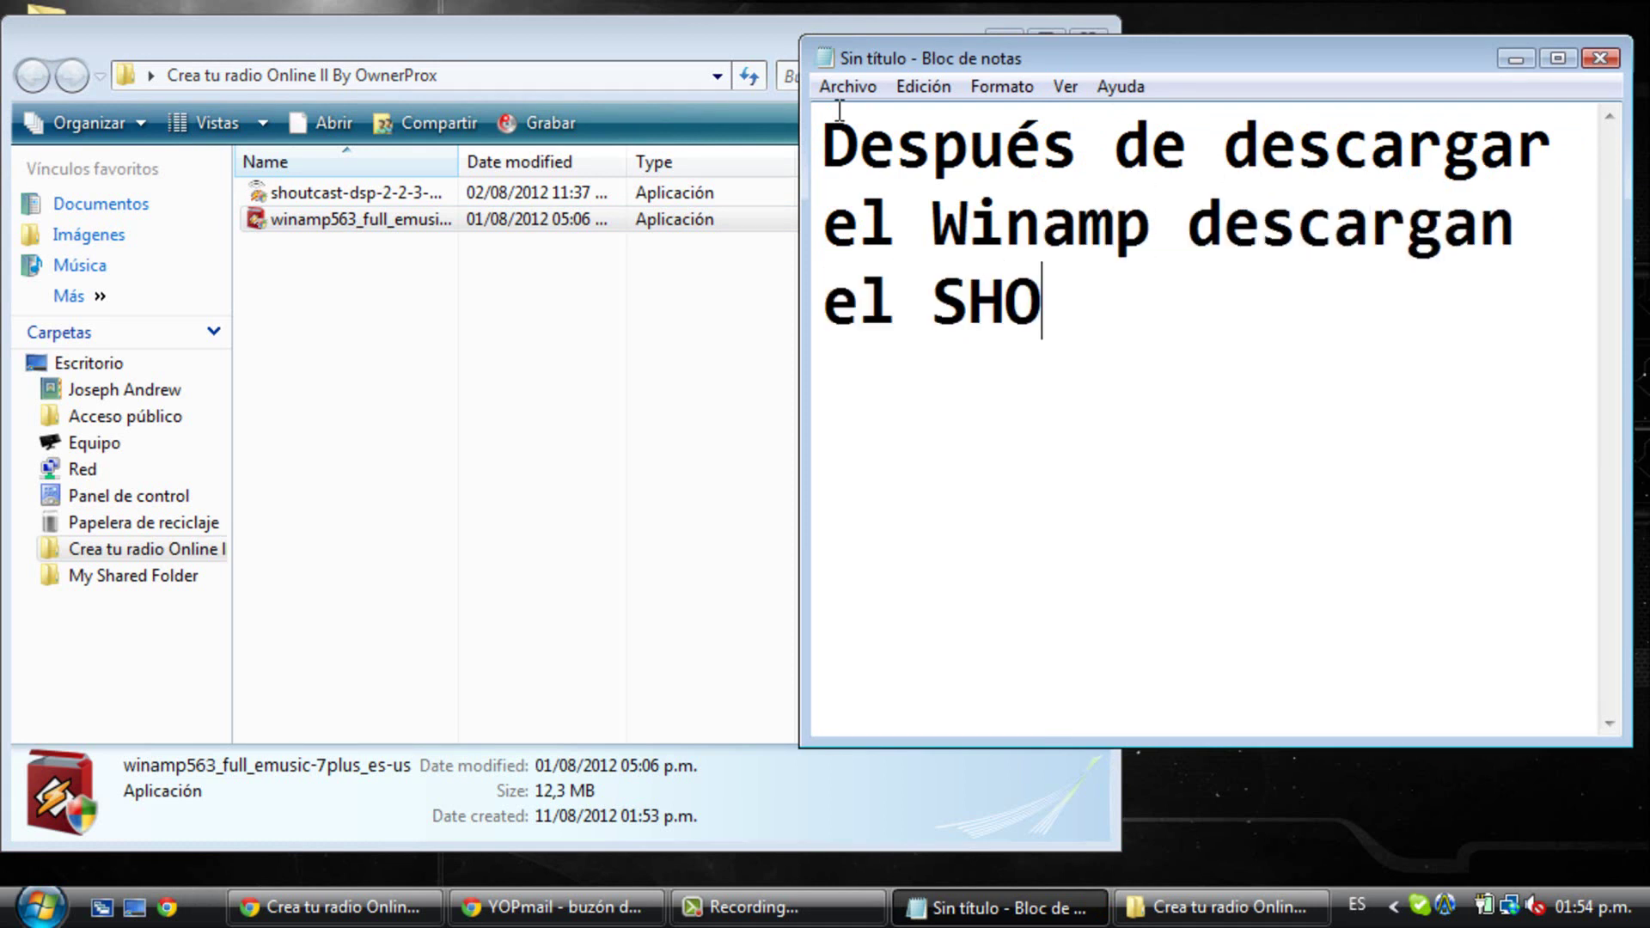
pyautogui.write('UTcast DSP')
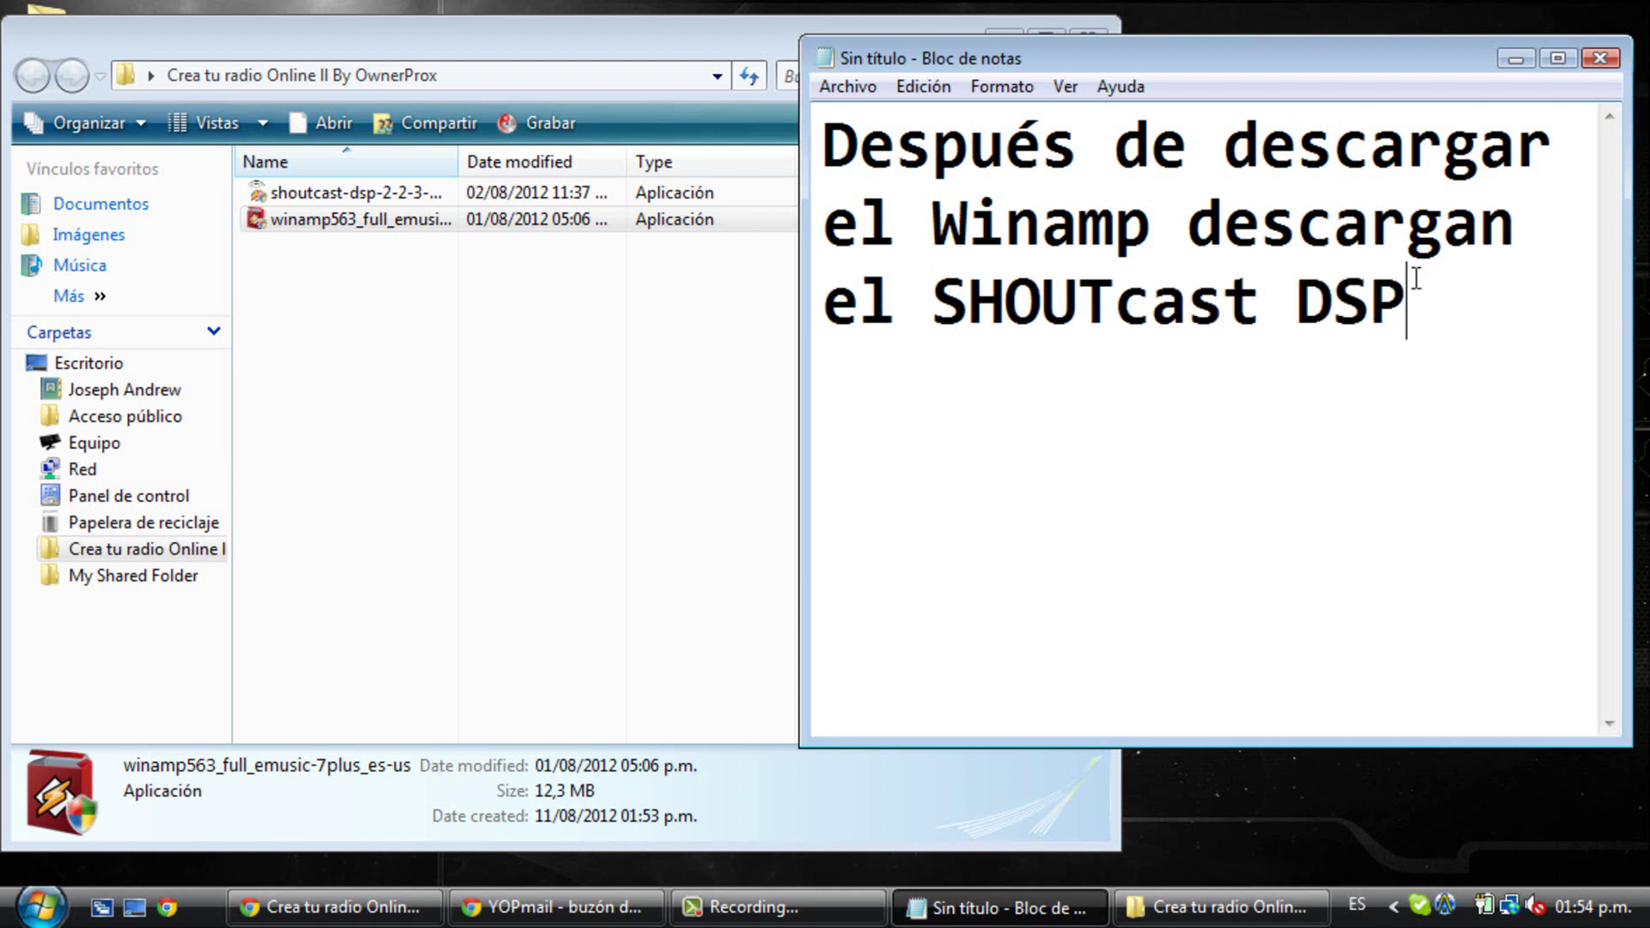
# - Replace the whole note with 'Ok' and 'Ya descargado los 2 programas'
pyautogui.hotkey('ctrl', 'a')
pyautogui.press('BackSpace')
pyautogui.write('O')
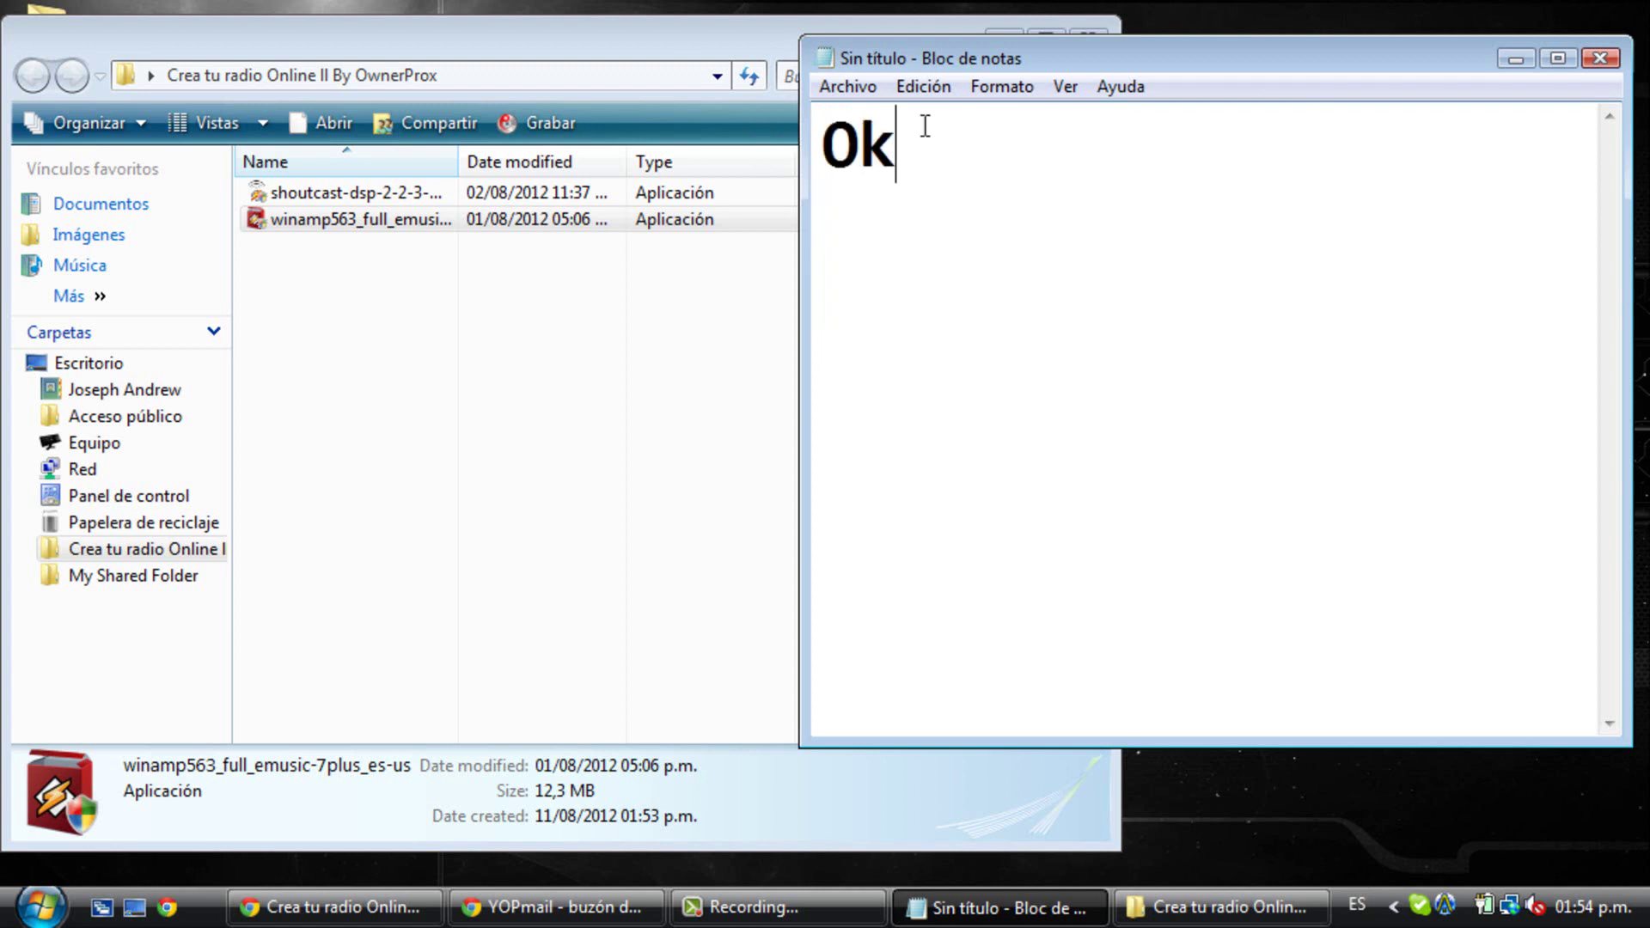
pyautogui.write('Ya descar')
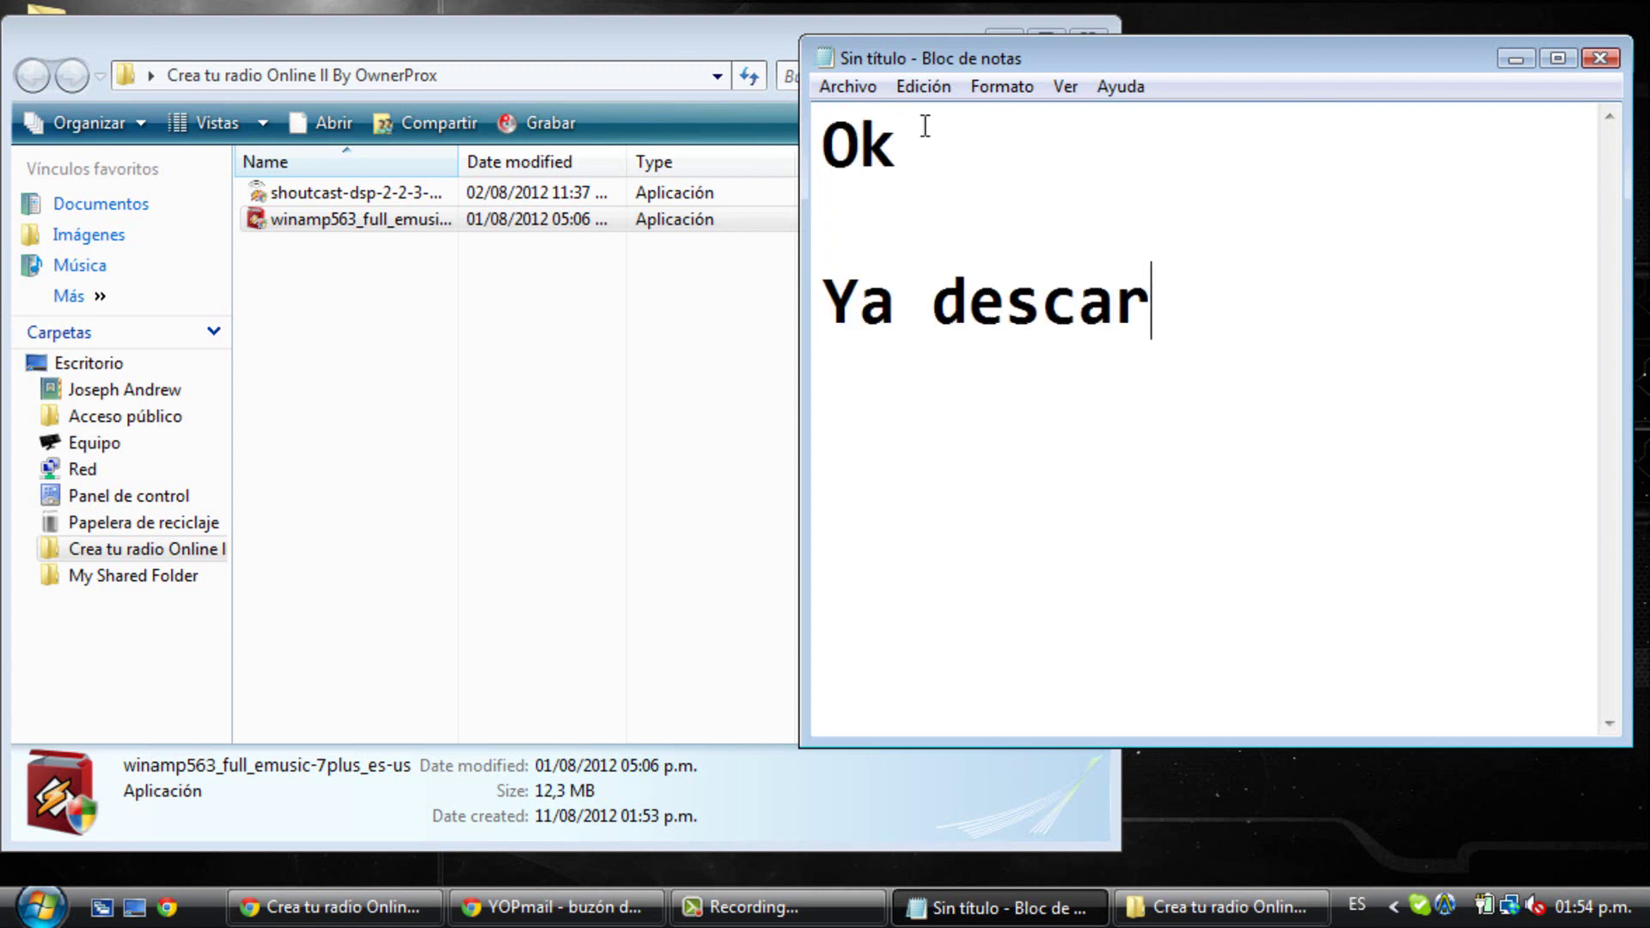
pyautogui.write('gado los 2 ')
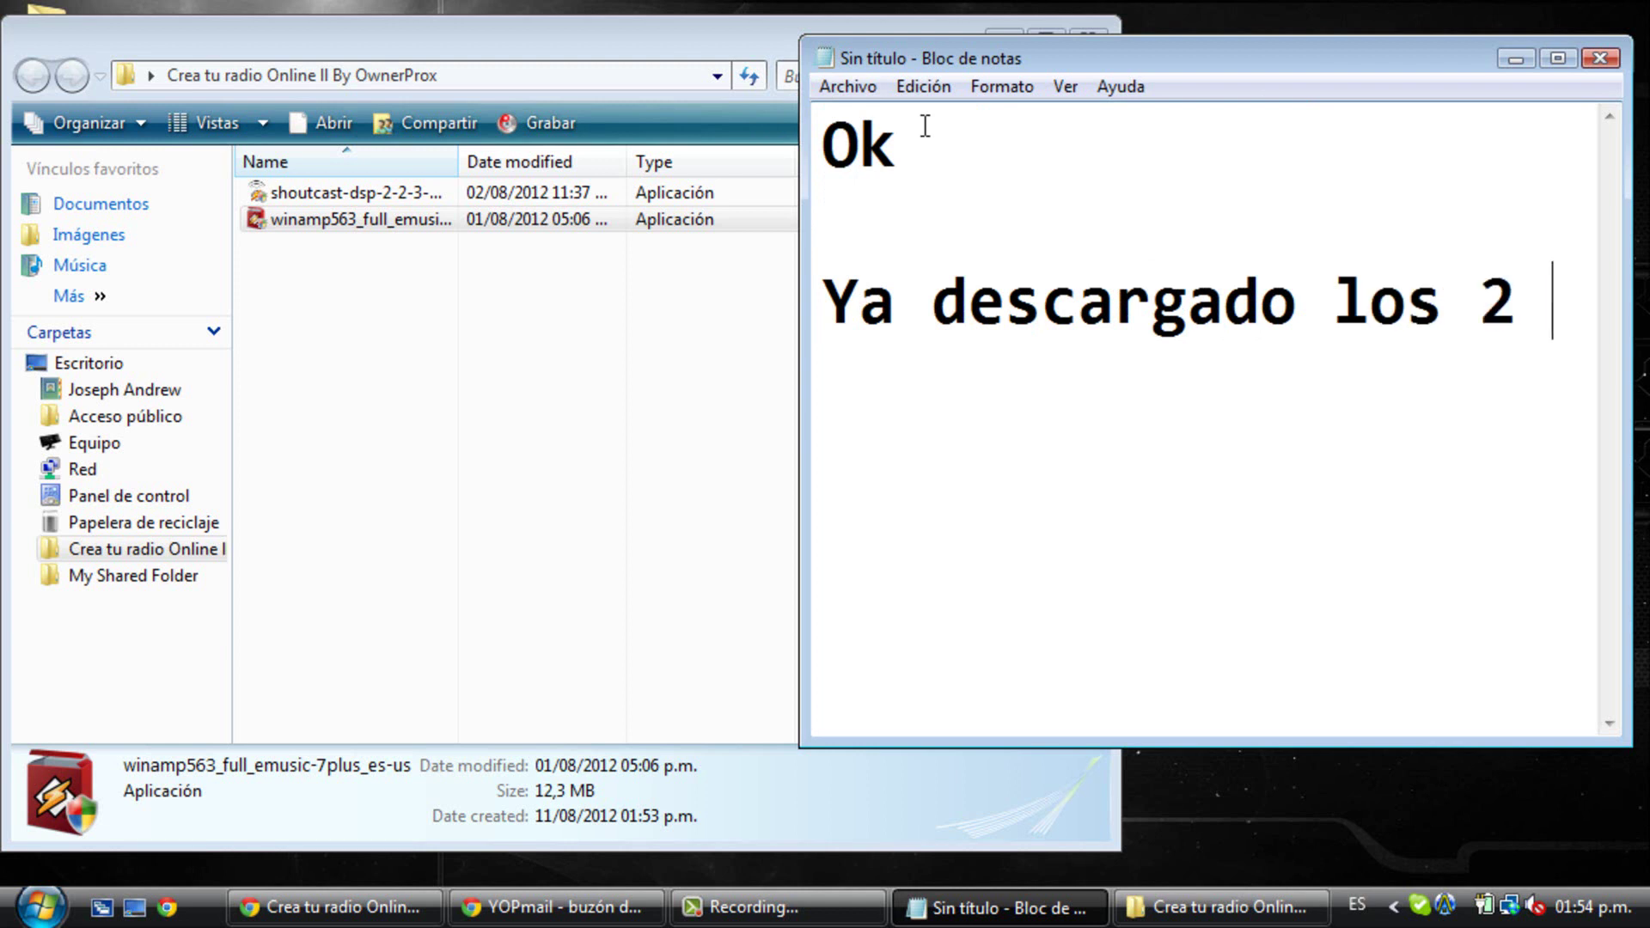
pyautogui.write('programas vana')
# - Finish the note with 'van a listen2myradio.com' and close the installers folder window
pyautogui.press('BackSpace')
pyautogui.write('a liste')
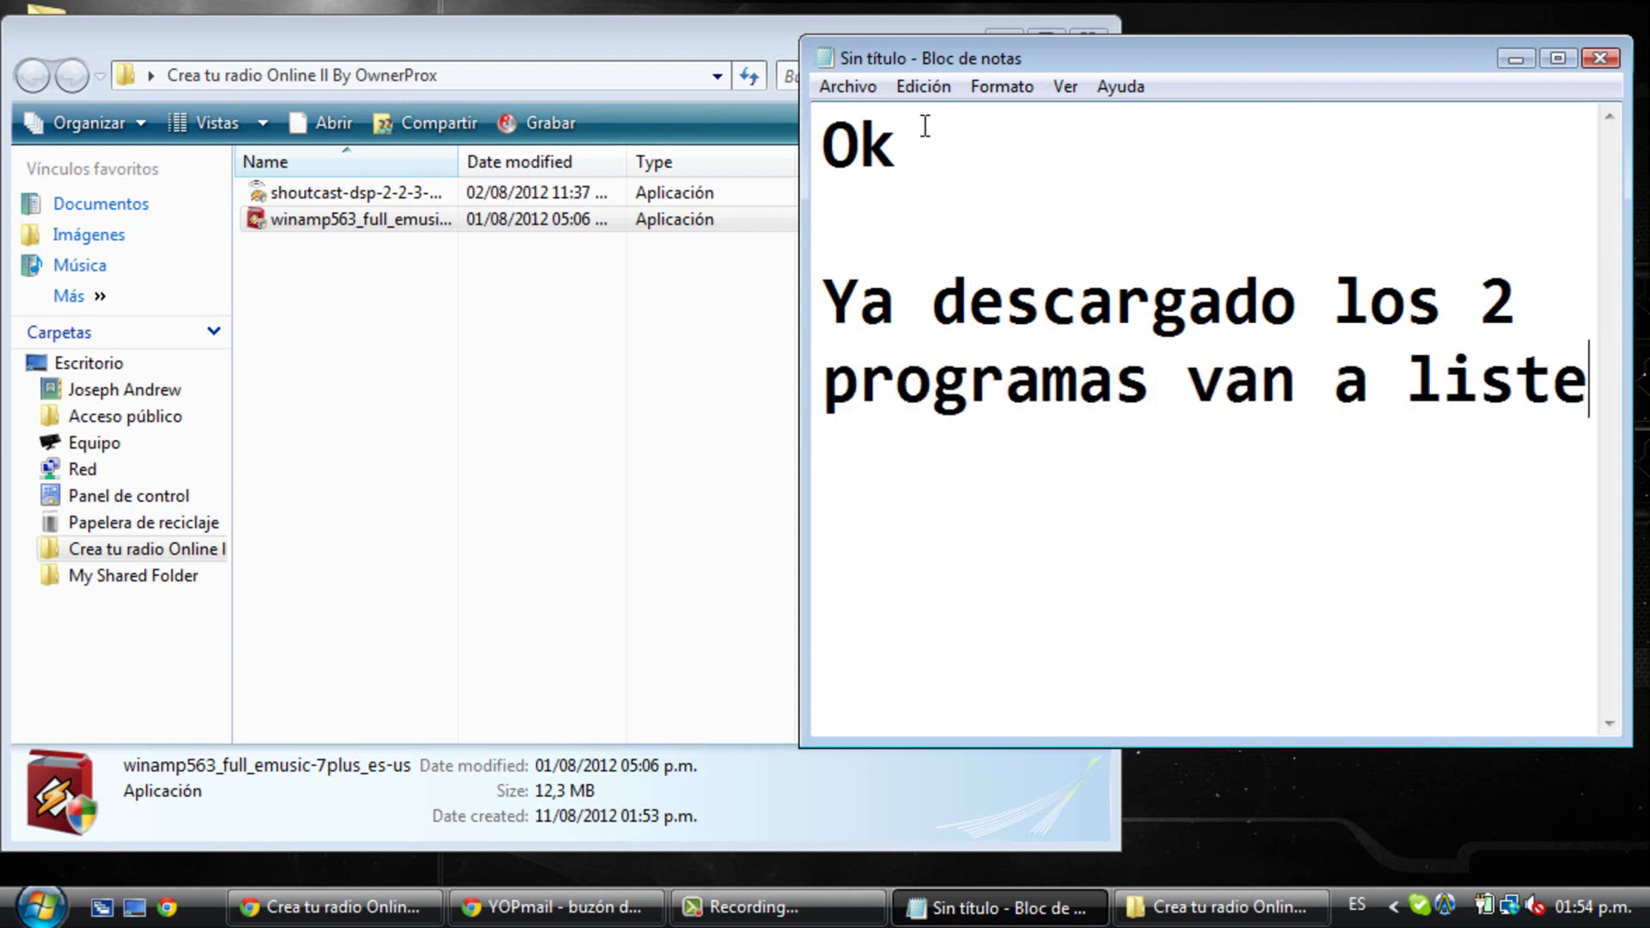
pyautogui.write('n2myradio.com')
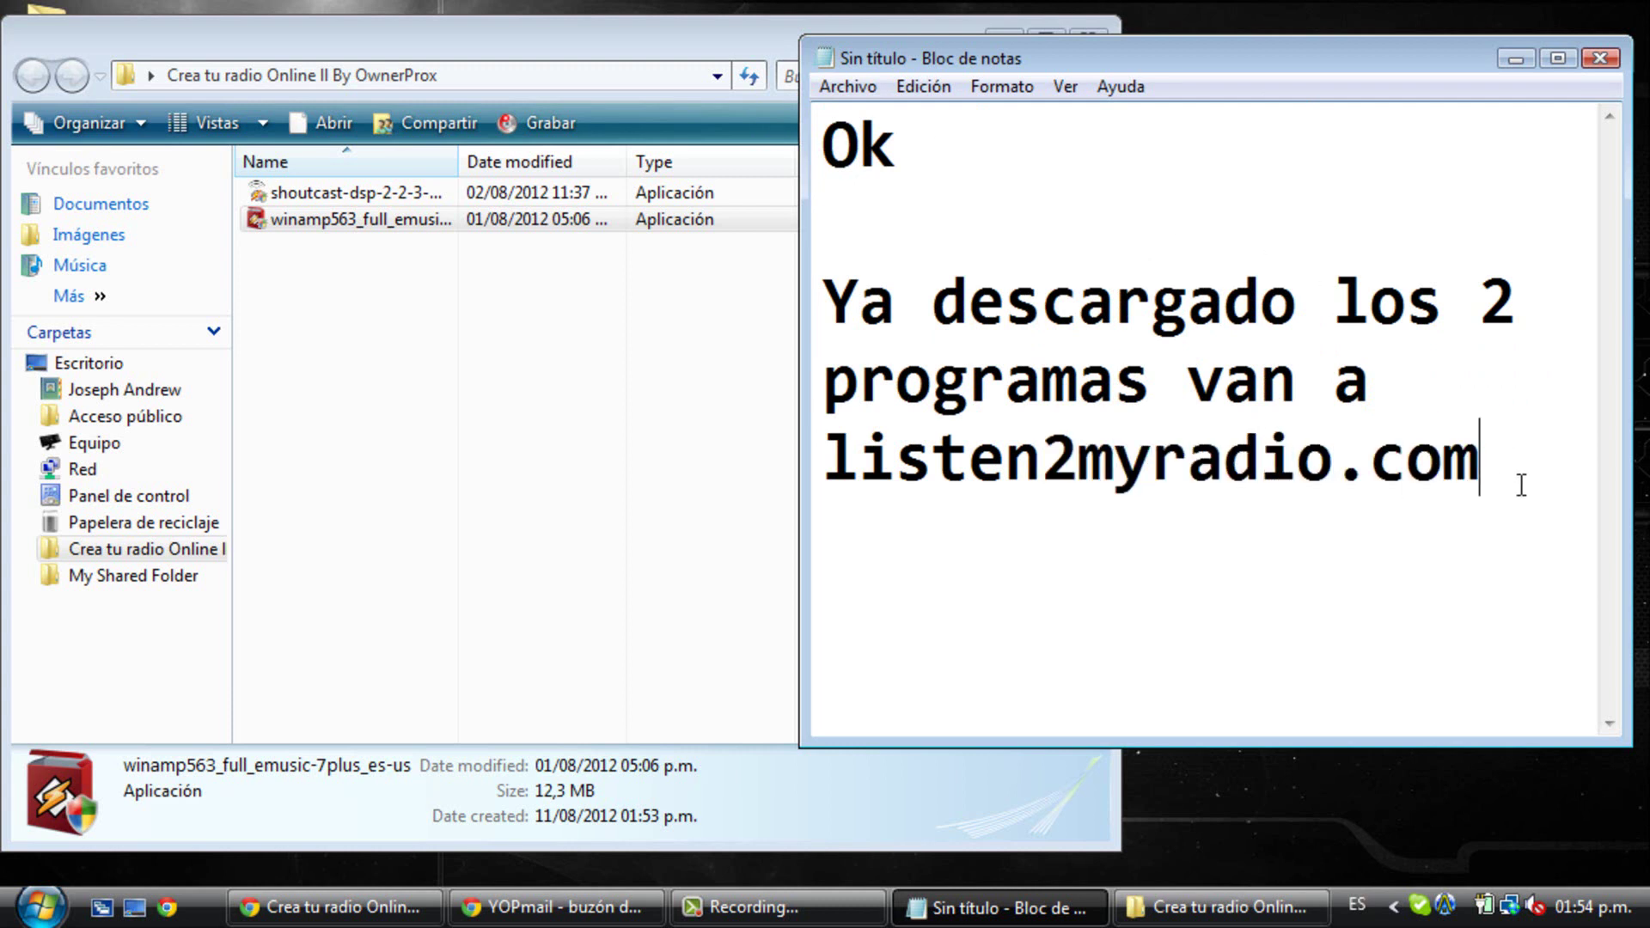
pyautogui.moveTo(1522, 485); pyautogui.dragTo(809, 526)
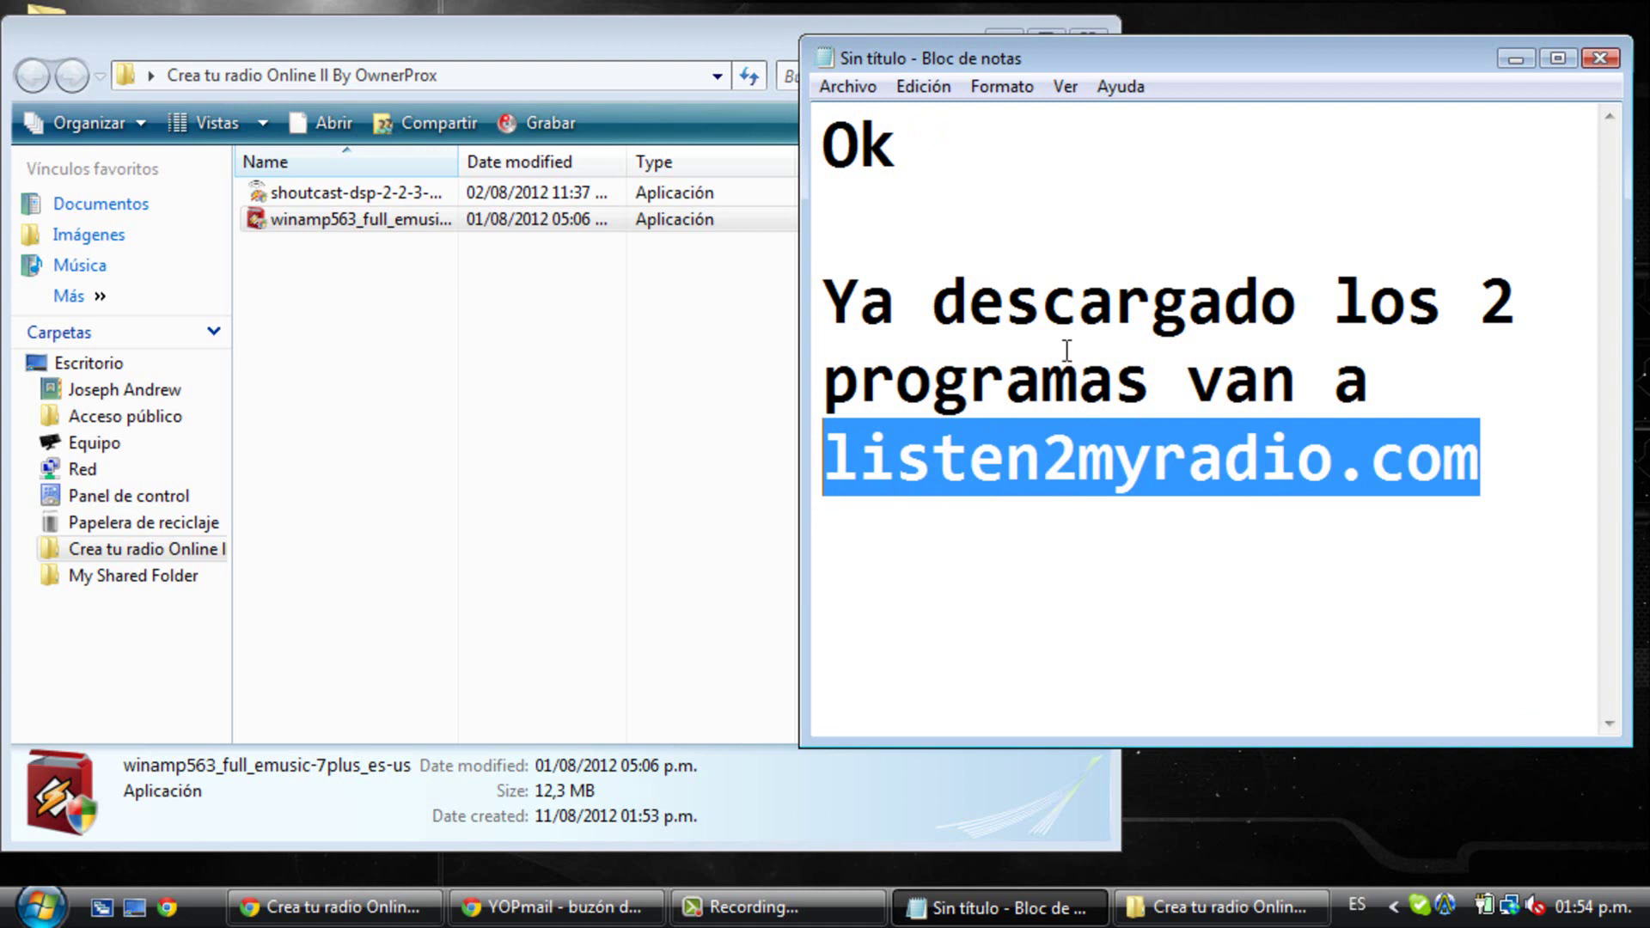
pyautogui.click(767, 60)
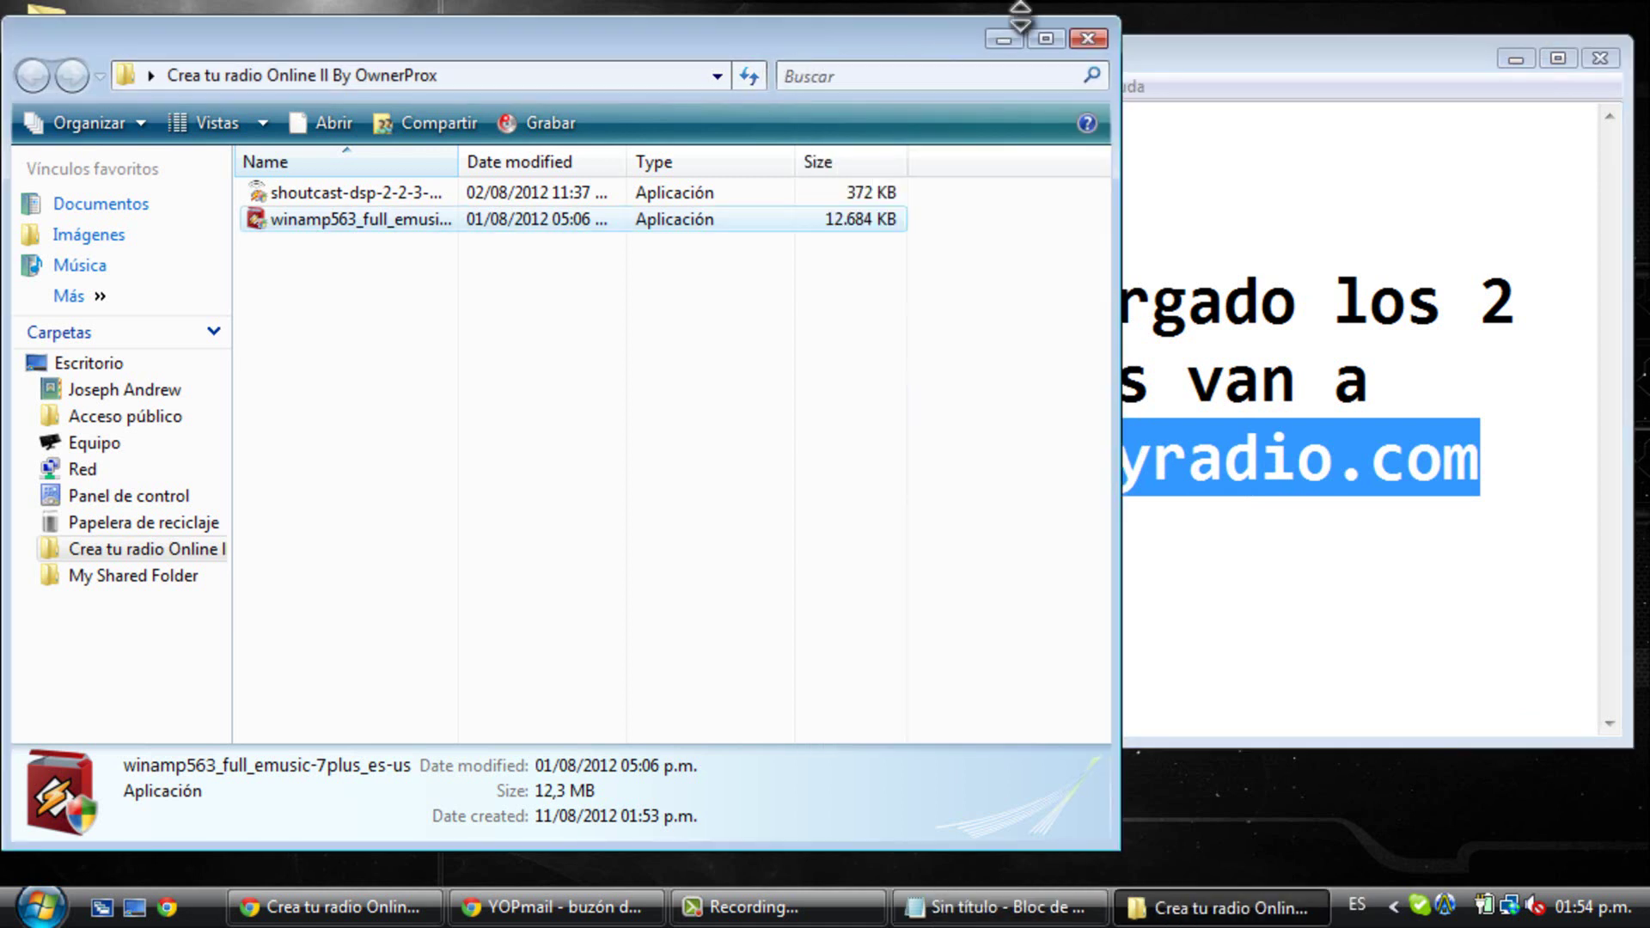
pyautogui.click(1089, 39)
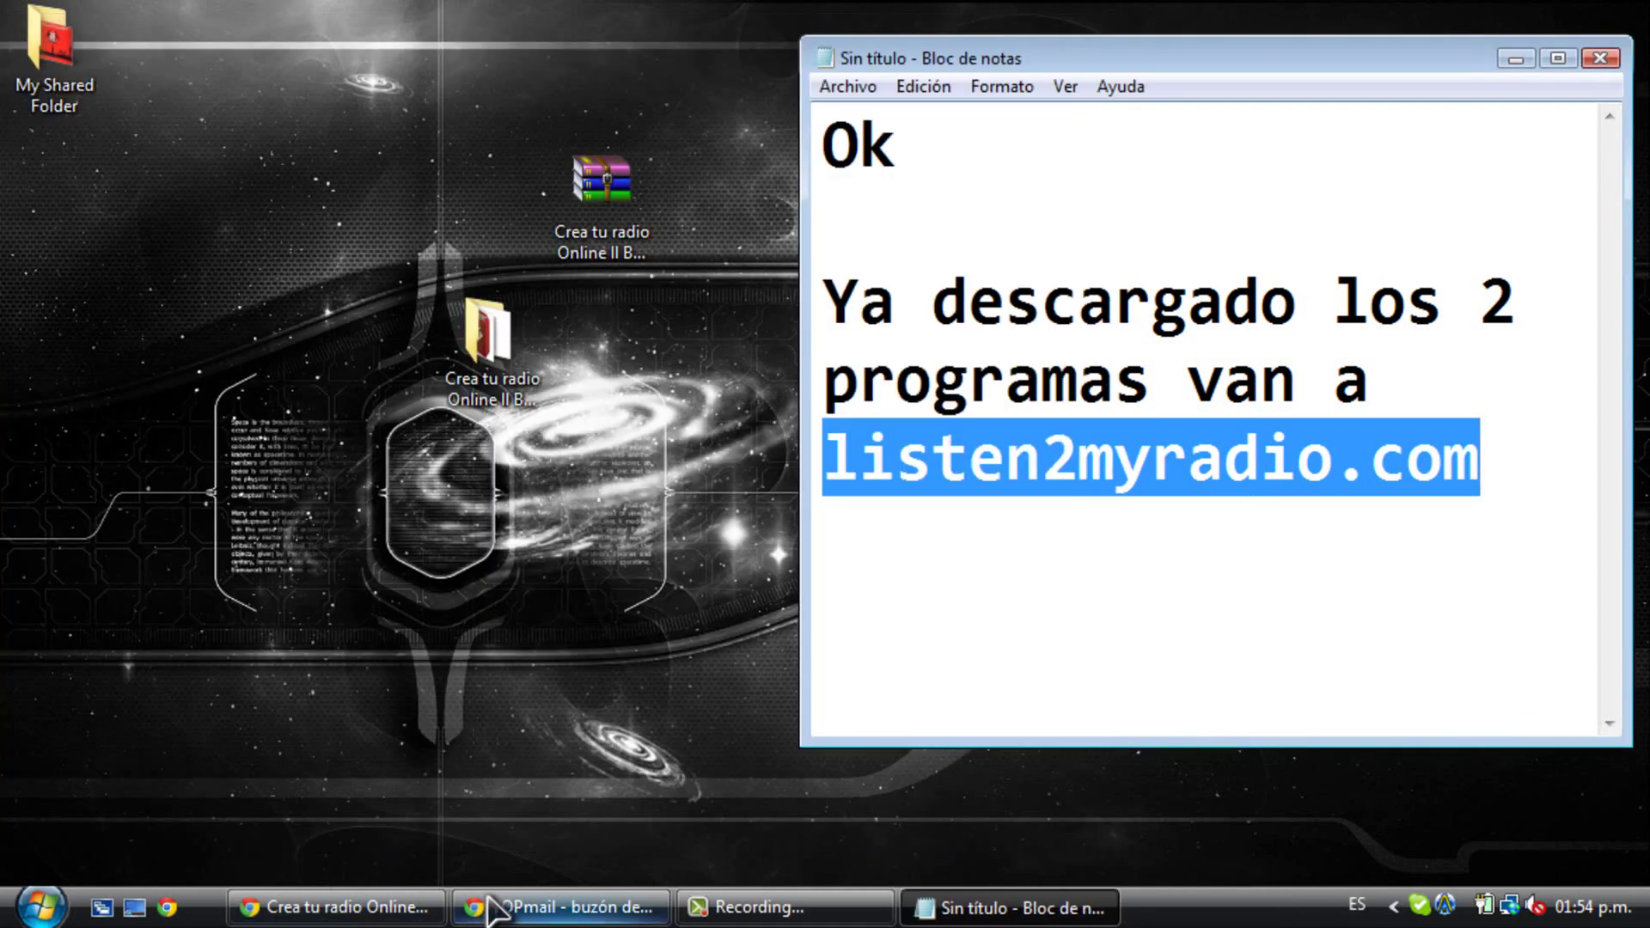
# - Load listen2myradio.com in a new Chrome tab and move it ahead of the YOPmail tab
pyautogui.click(559, 907)
pyautogui.click(314, 19)
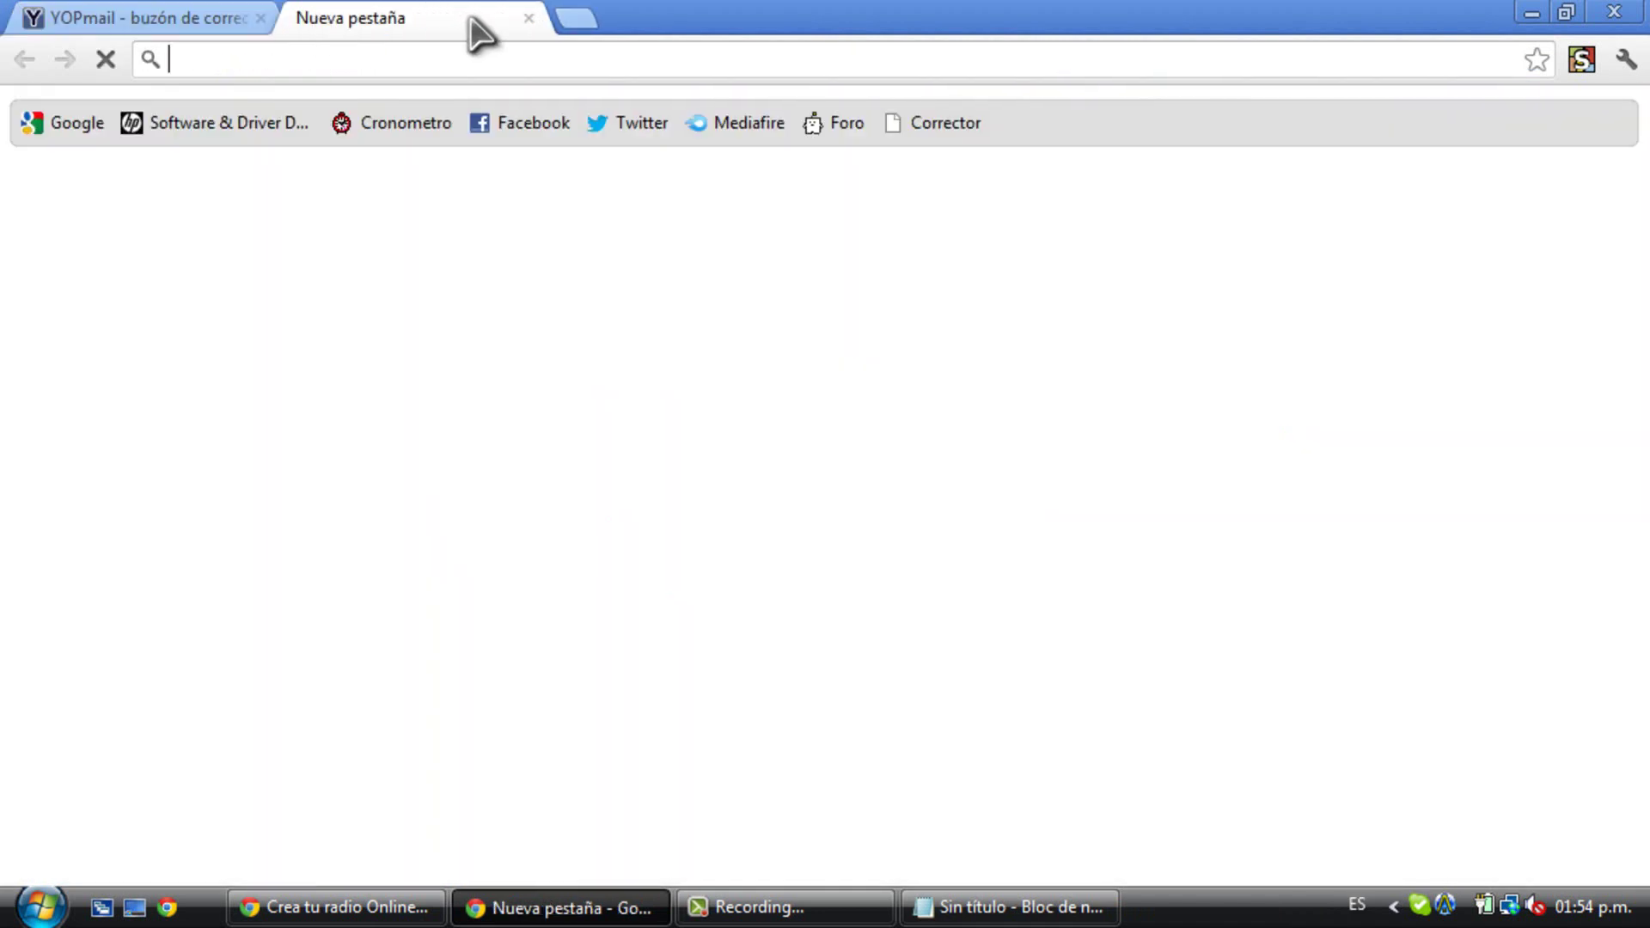
pyautogui.hotkey('ctrl', 'v')
pyautogui.press('Return')
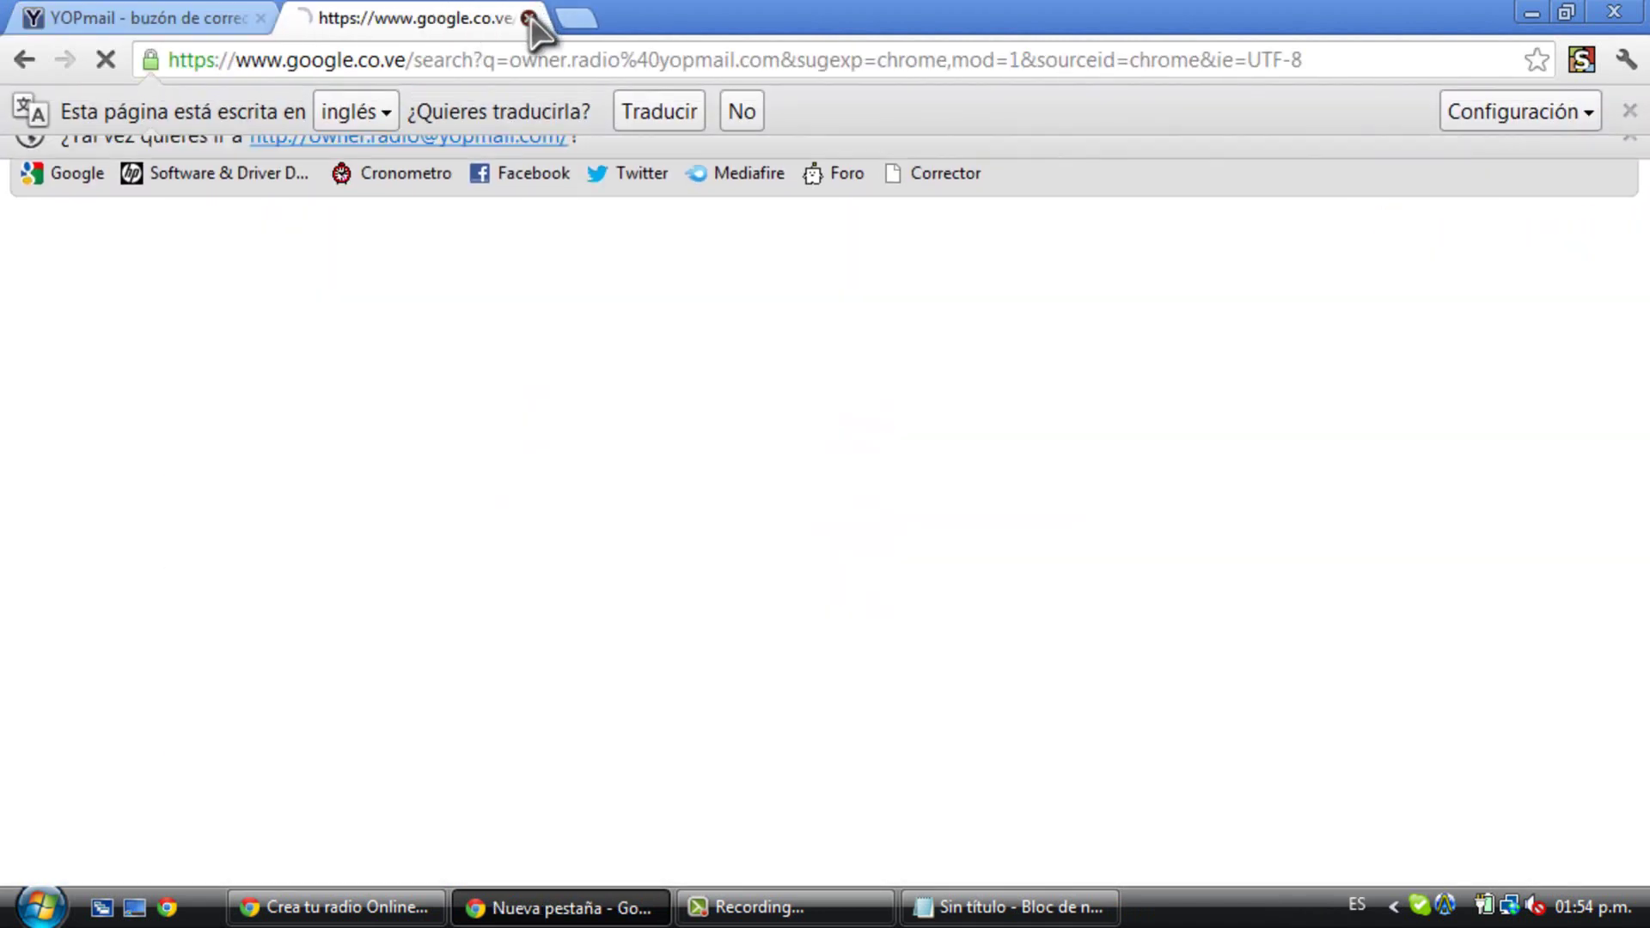
pyautogui.click(528, 18)
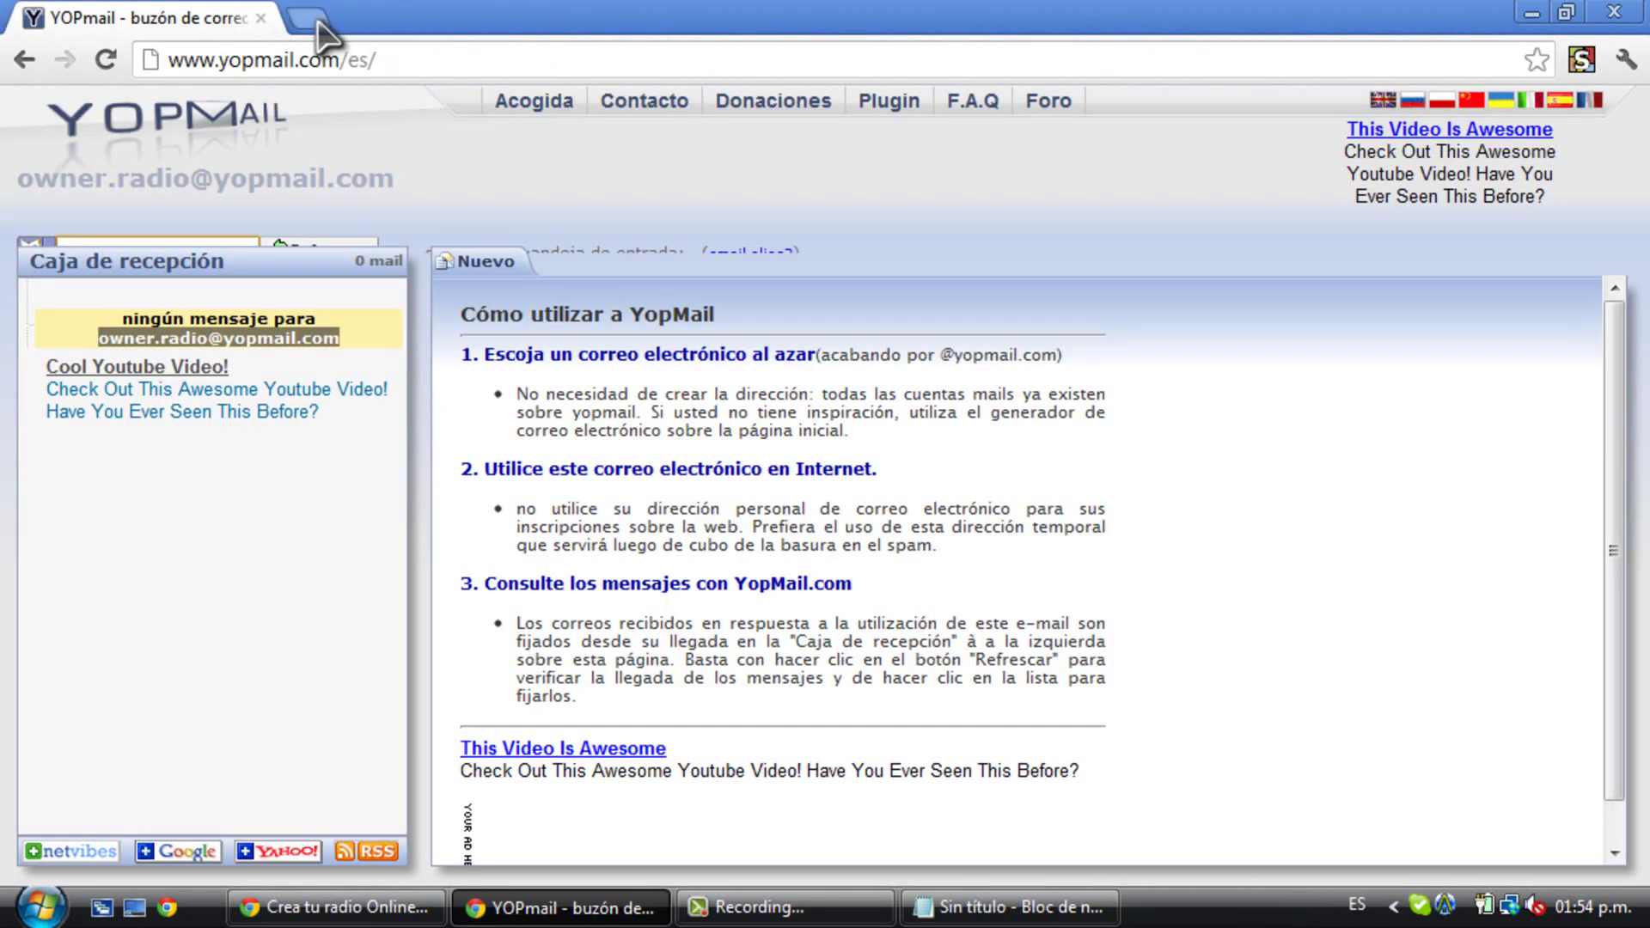
pyautogui.click(320, 21)
pyautogui.write('listen2myradio.com')
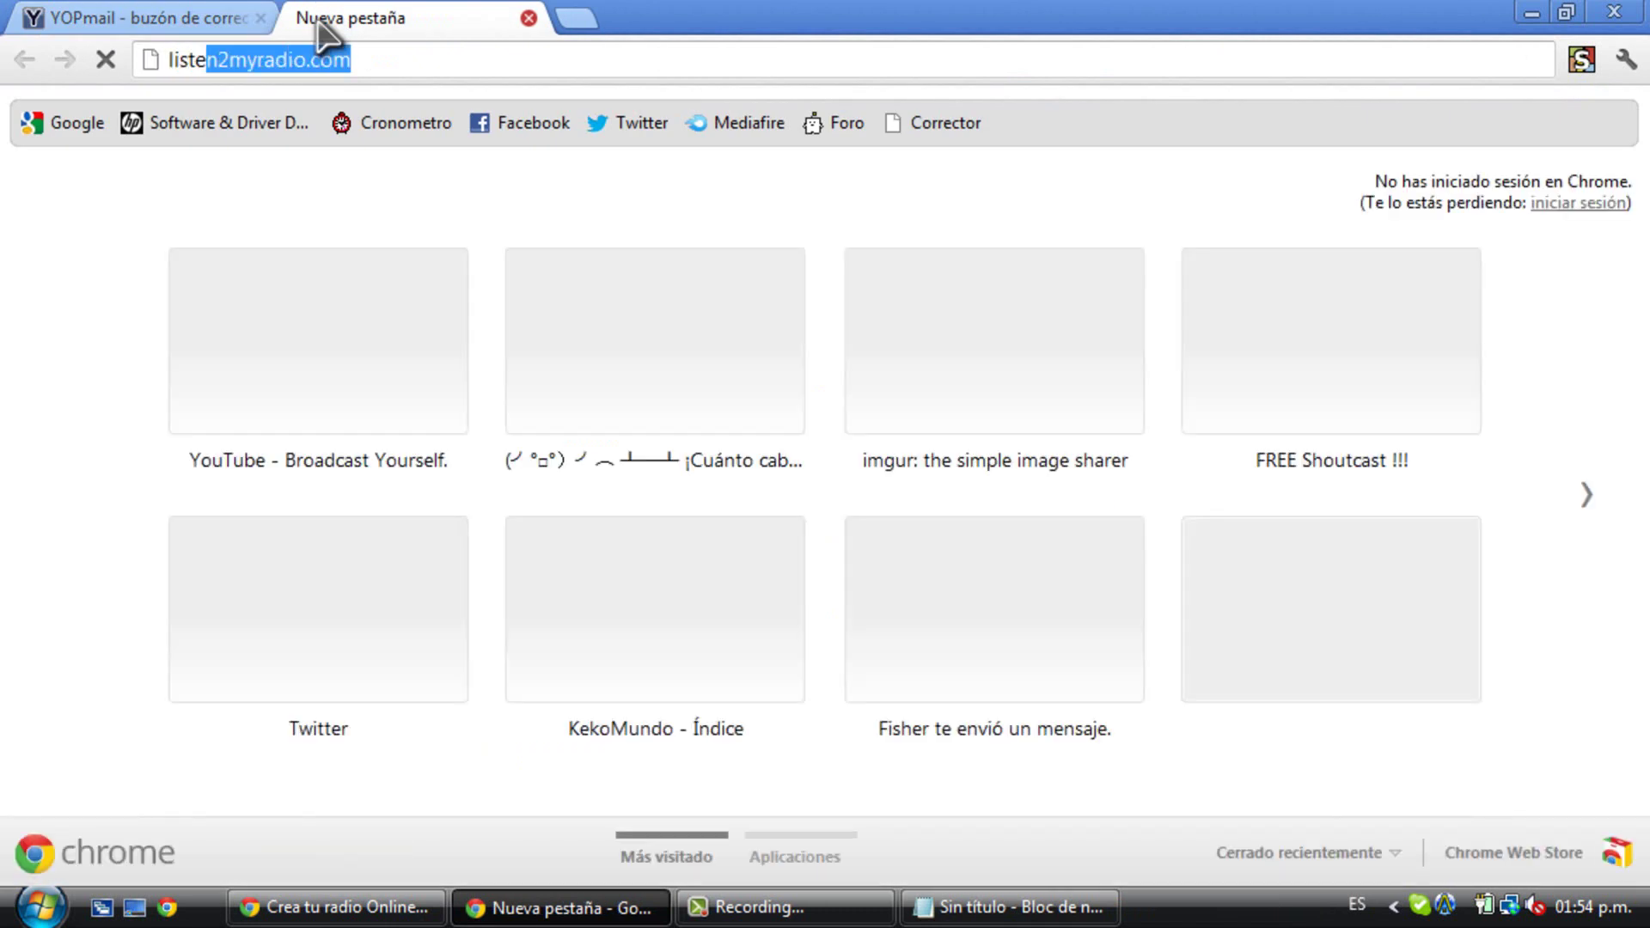
pyautogui.press('Return')
pyautogui.moveTo(369, 13); pyautogui.dragTo(221, 15)
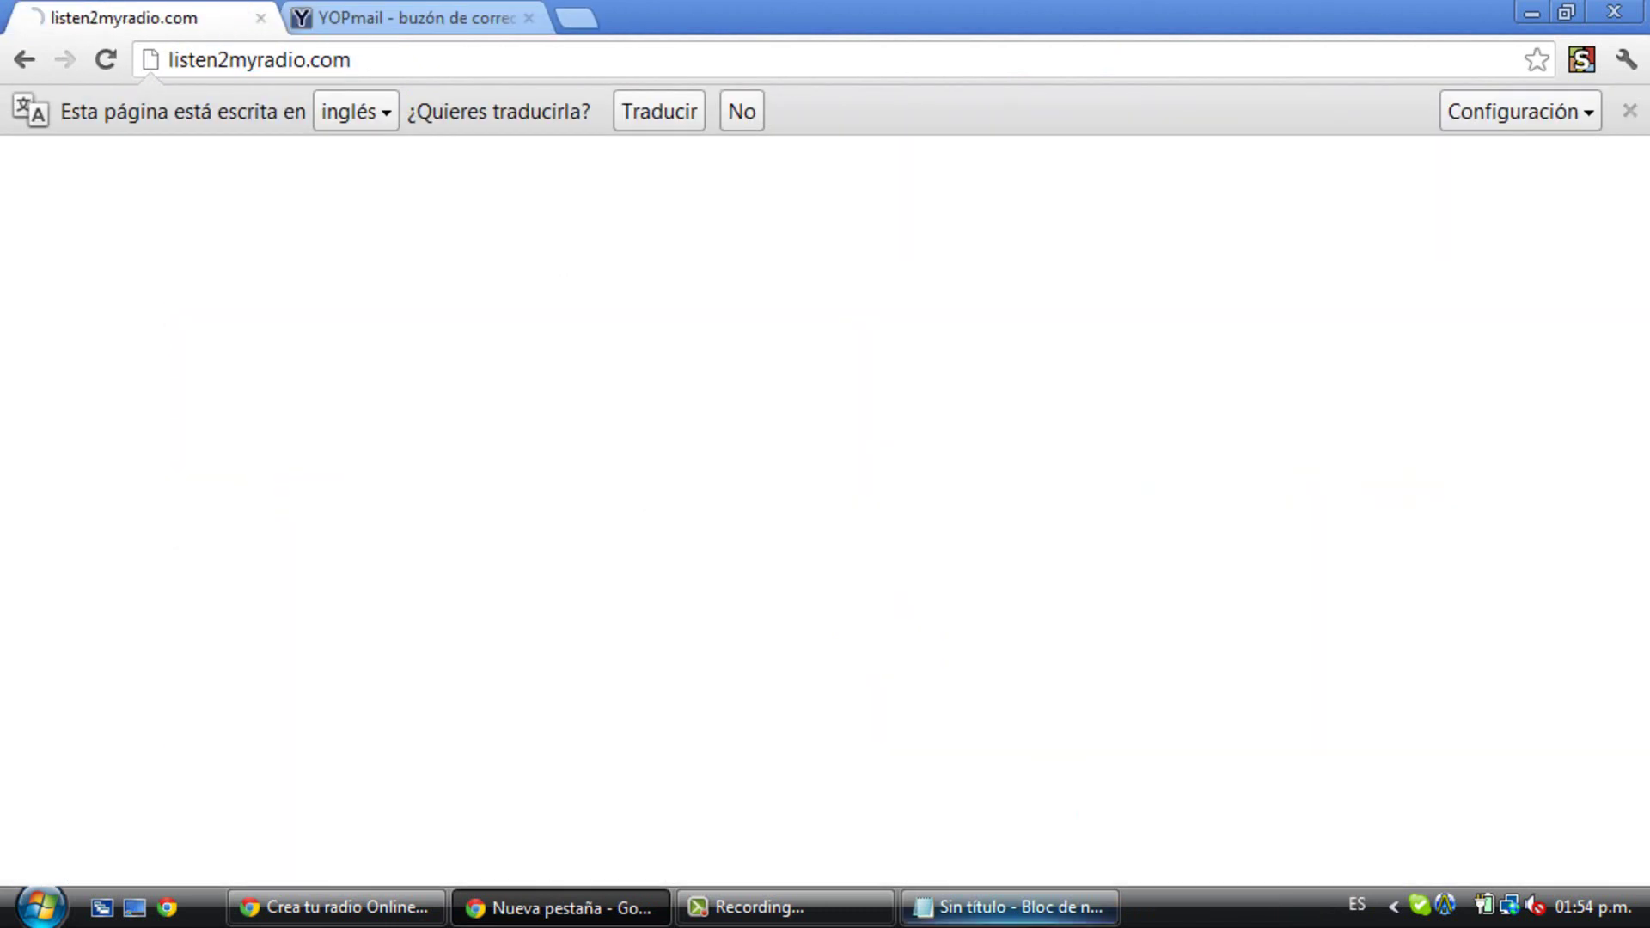
# - Back in Notepad, select the note text from the address back to 'Ok'
pyautogui.hotkey('alt', 'Tab')
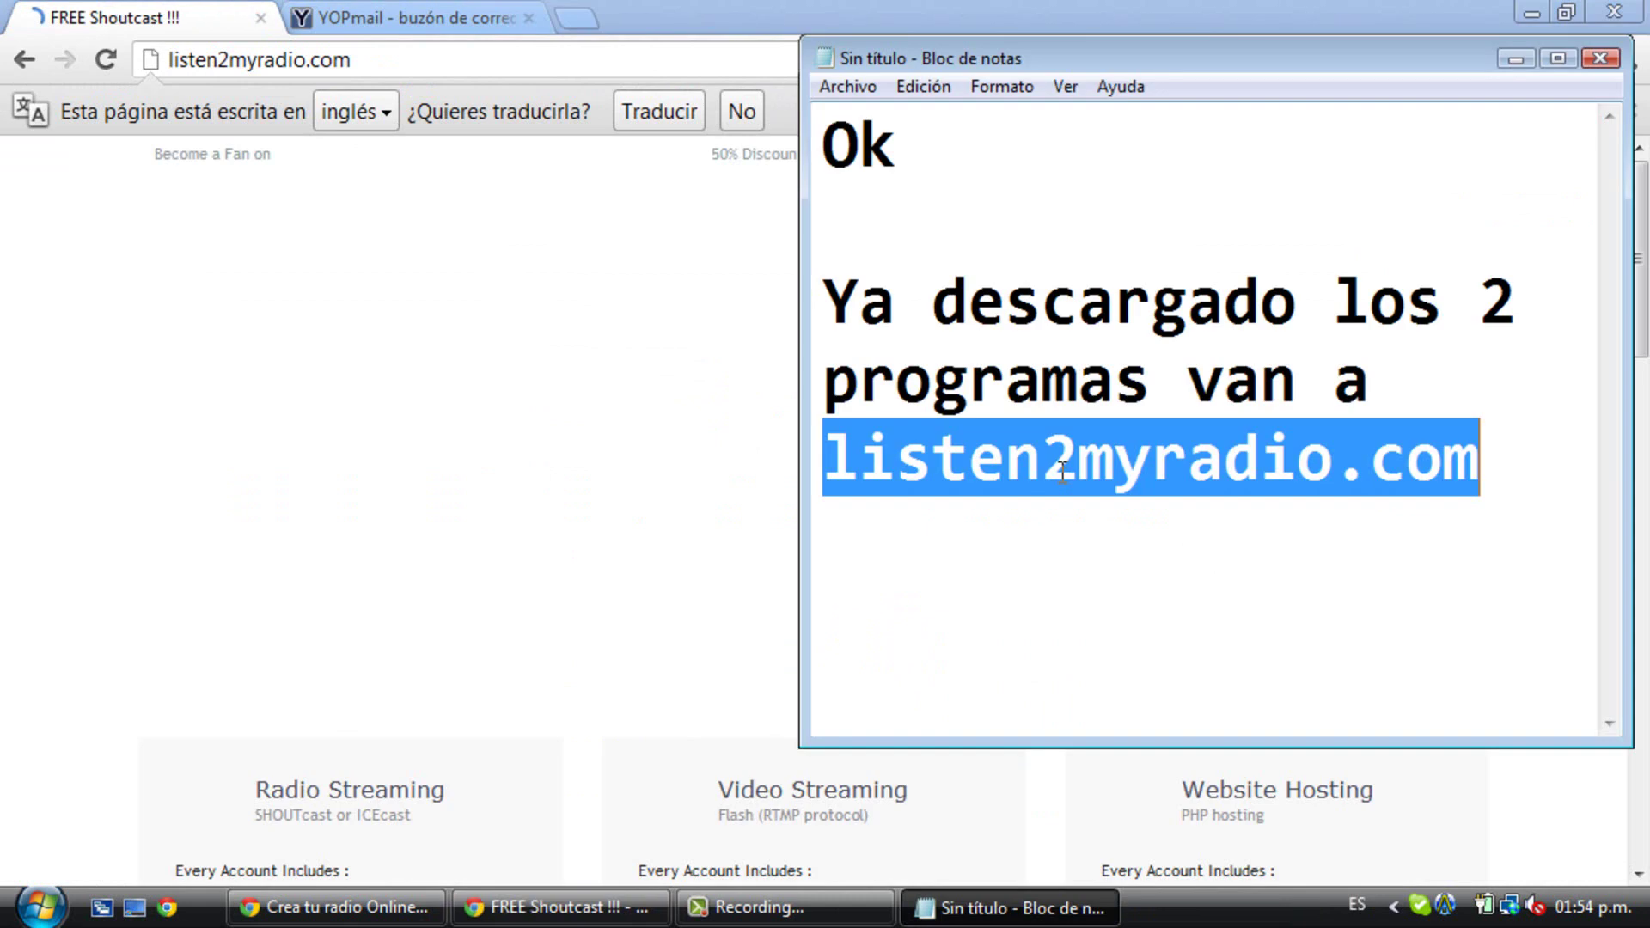
pyautogui.click(1557, 456)
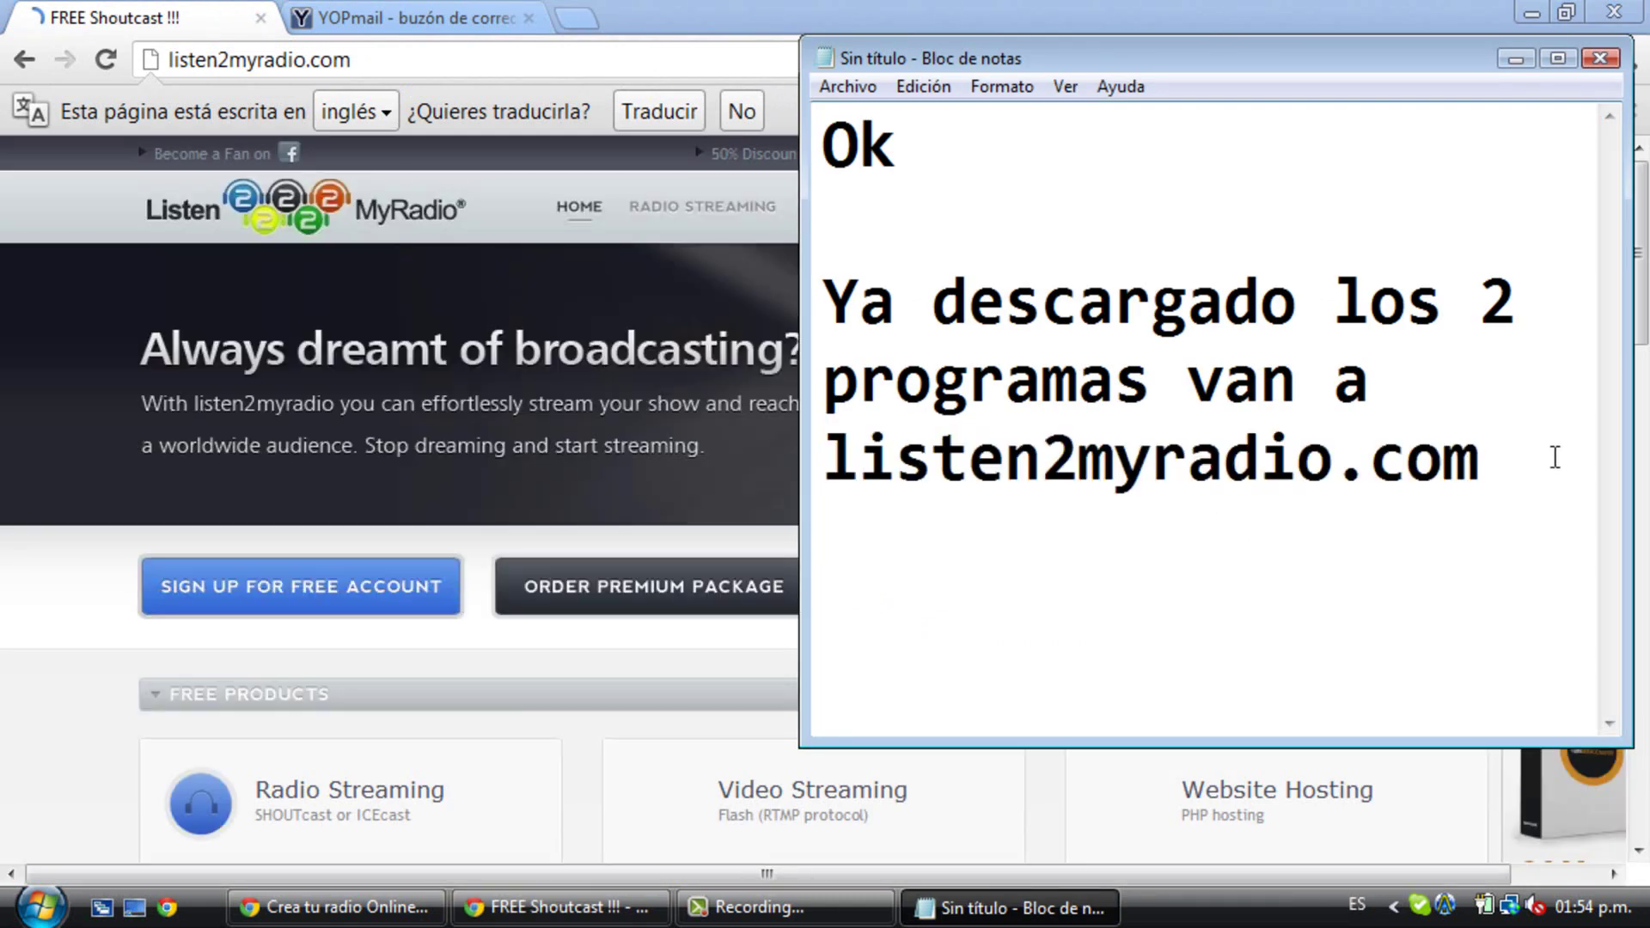
pyautogui.moveTo(1560, 458); pyautogui.dragTo(823, 421)
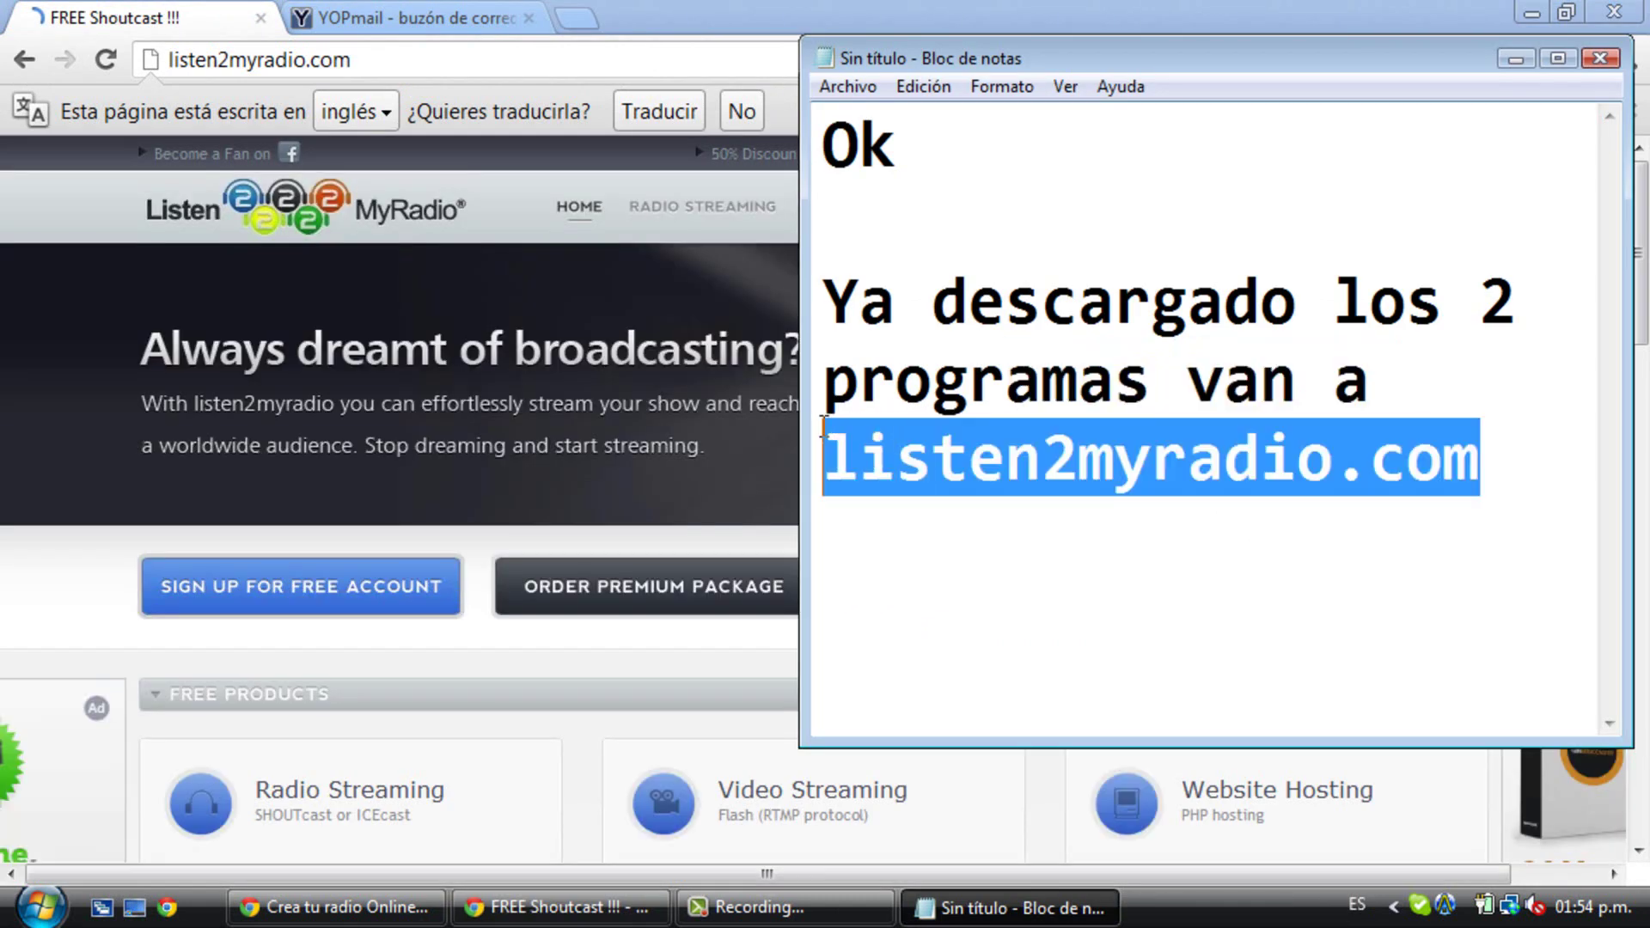
pyautogui.moveTo(1556, 503); pyautogui.dragTo(825, 177)
# - Change the note to 'Se crean una cuenta' and start the free account sign-up
pyautogui.write('Se cre')
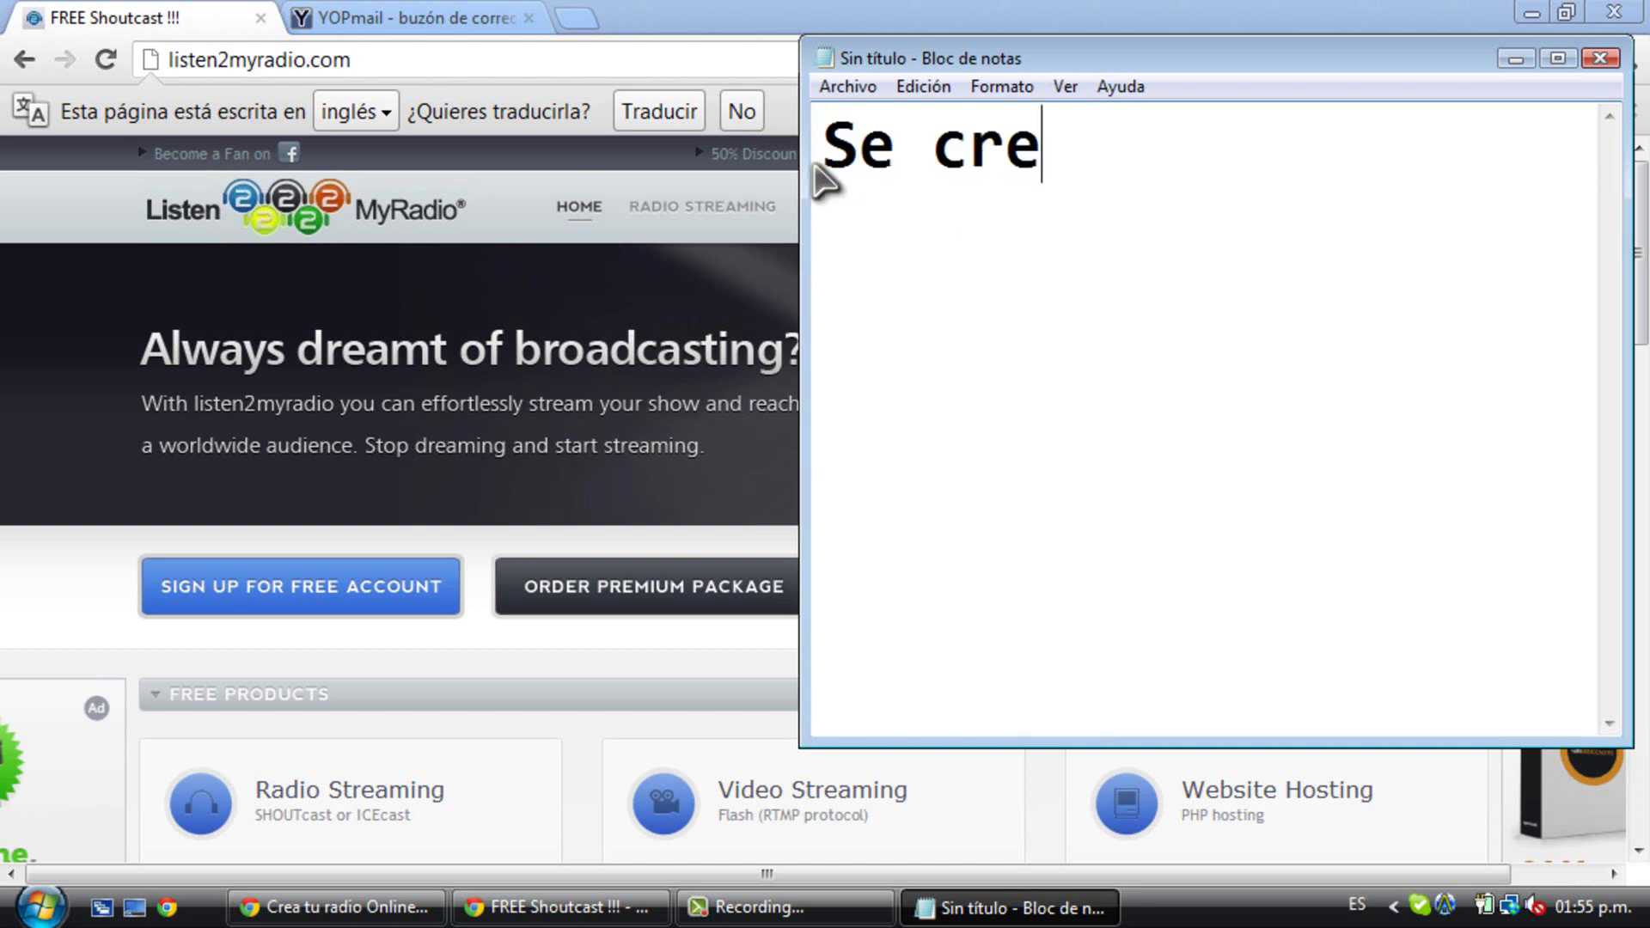
pyautogui.write('an una cuenta')
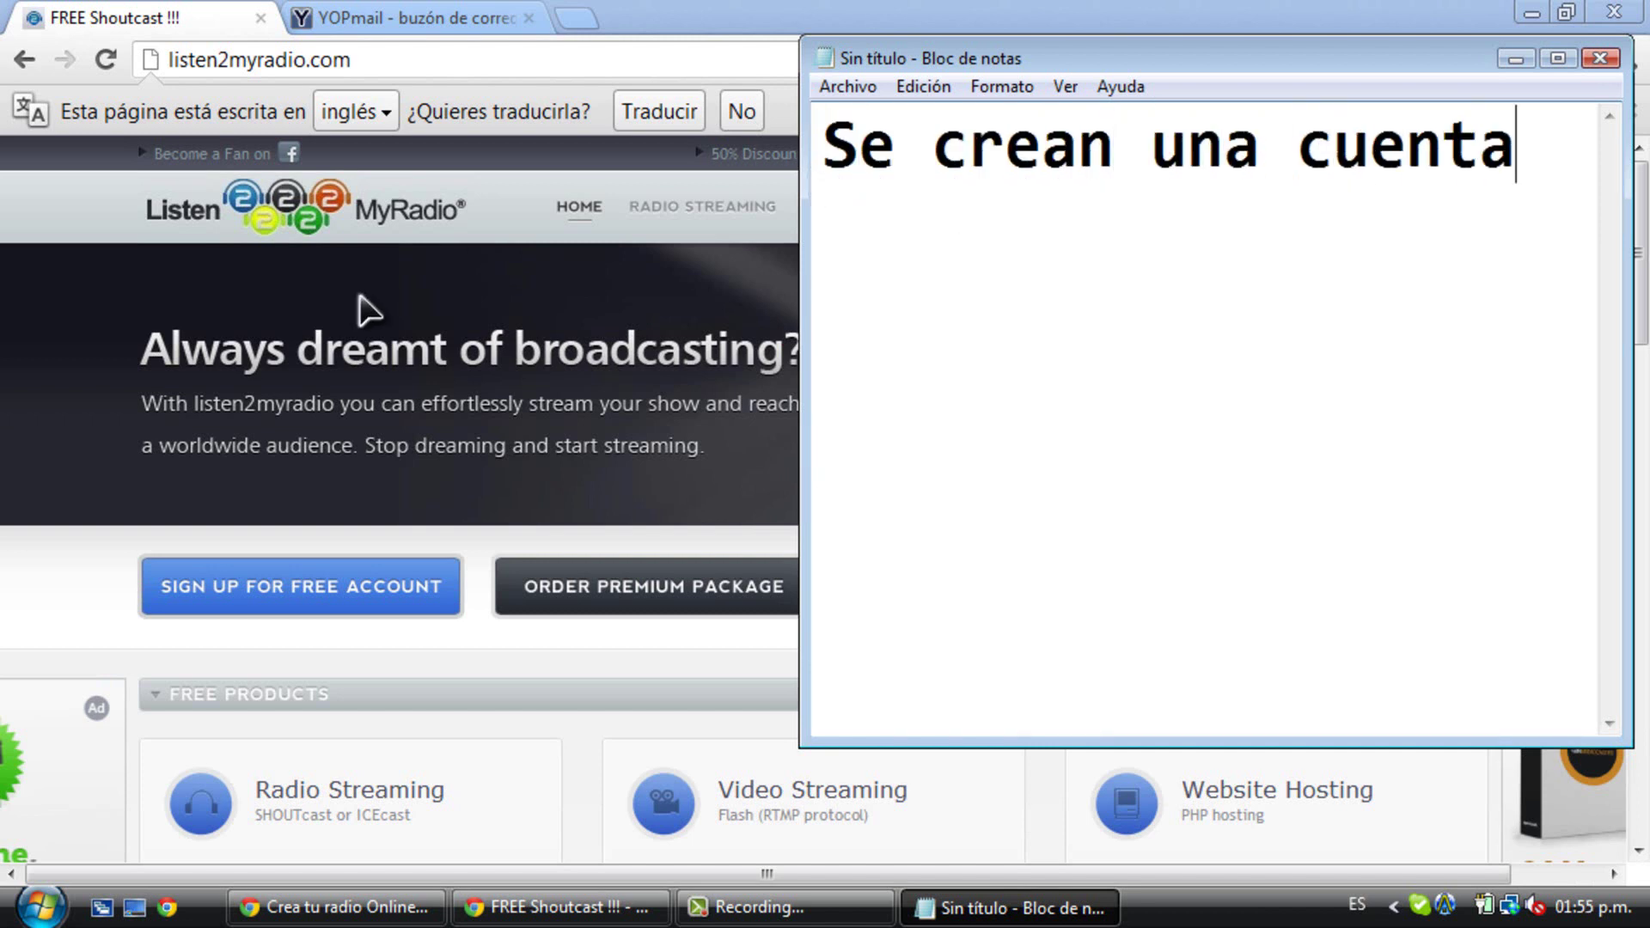
pyautogui.click(350, 596)
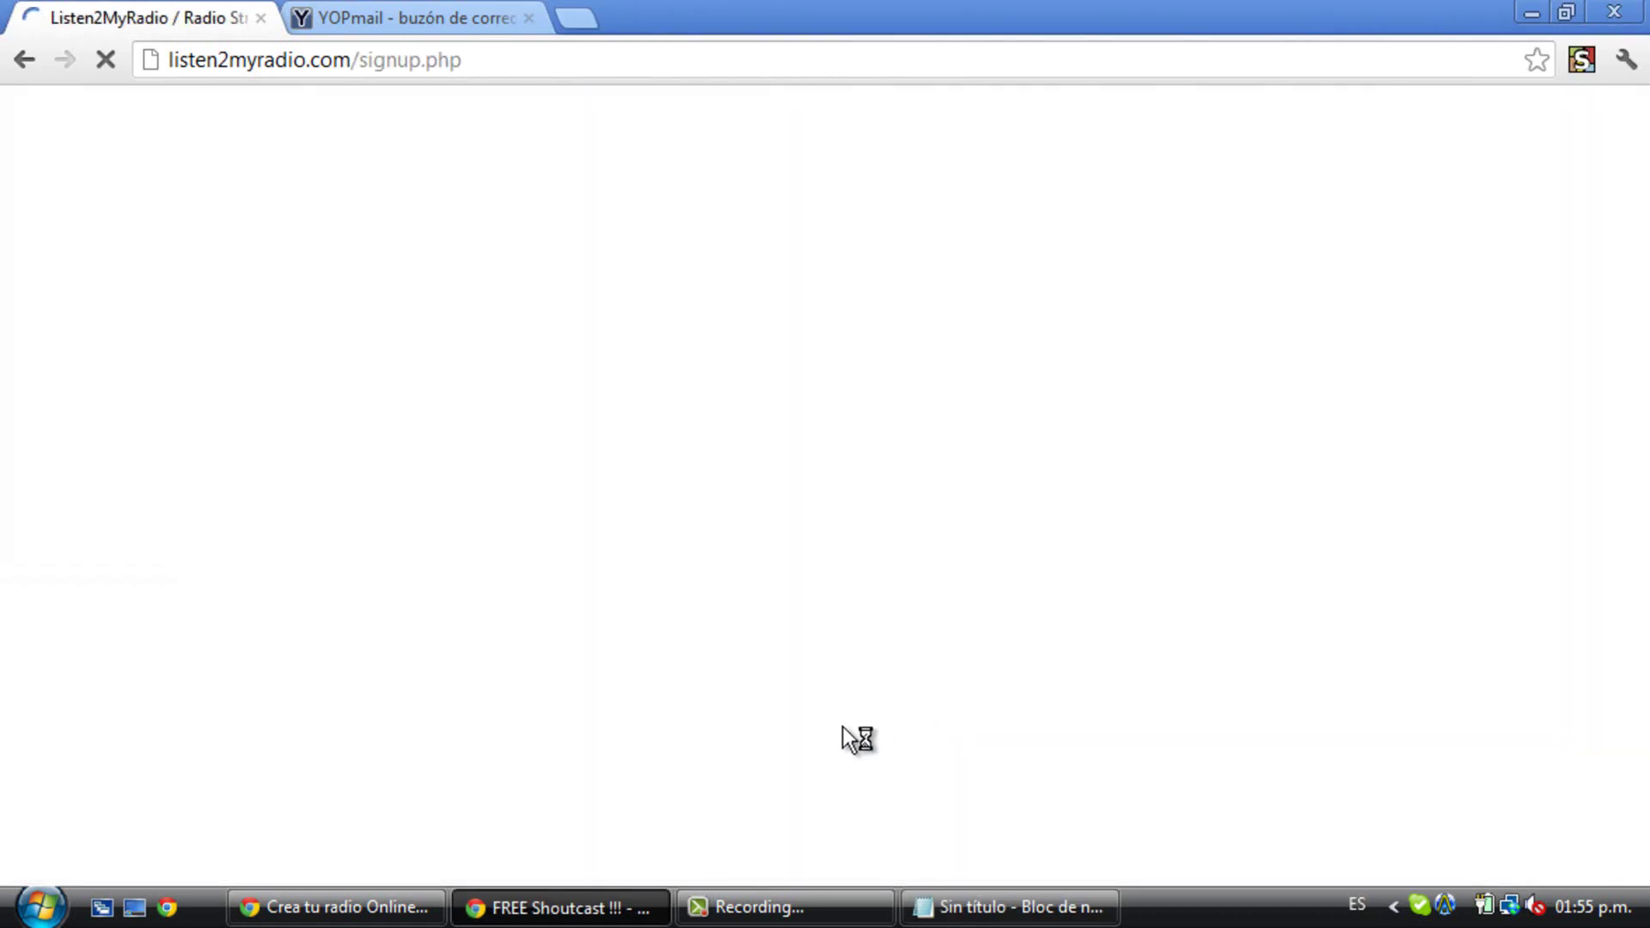
pyautogui.click(785, 911)
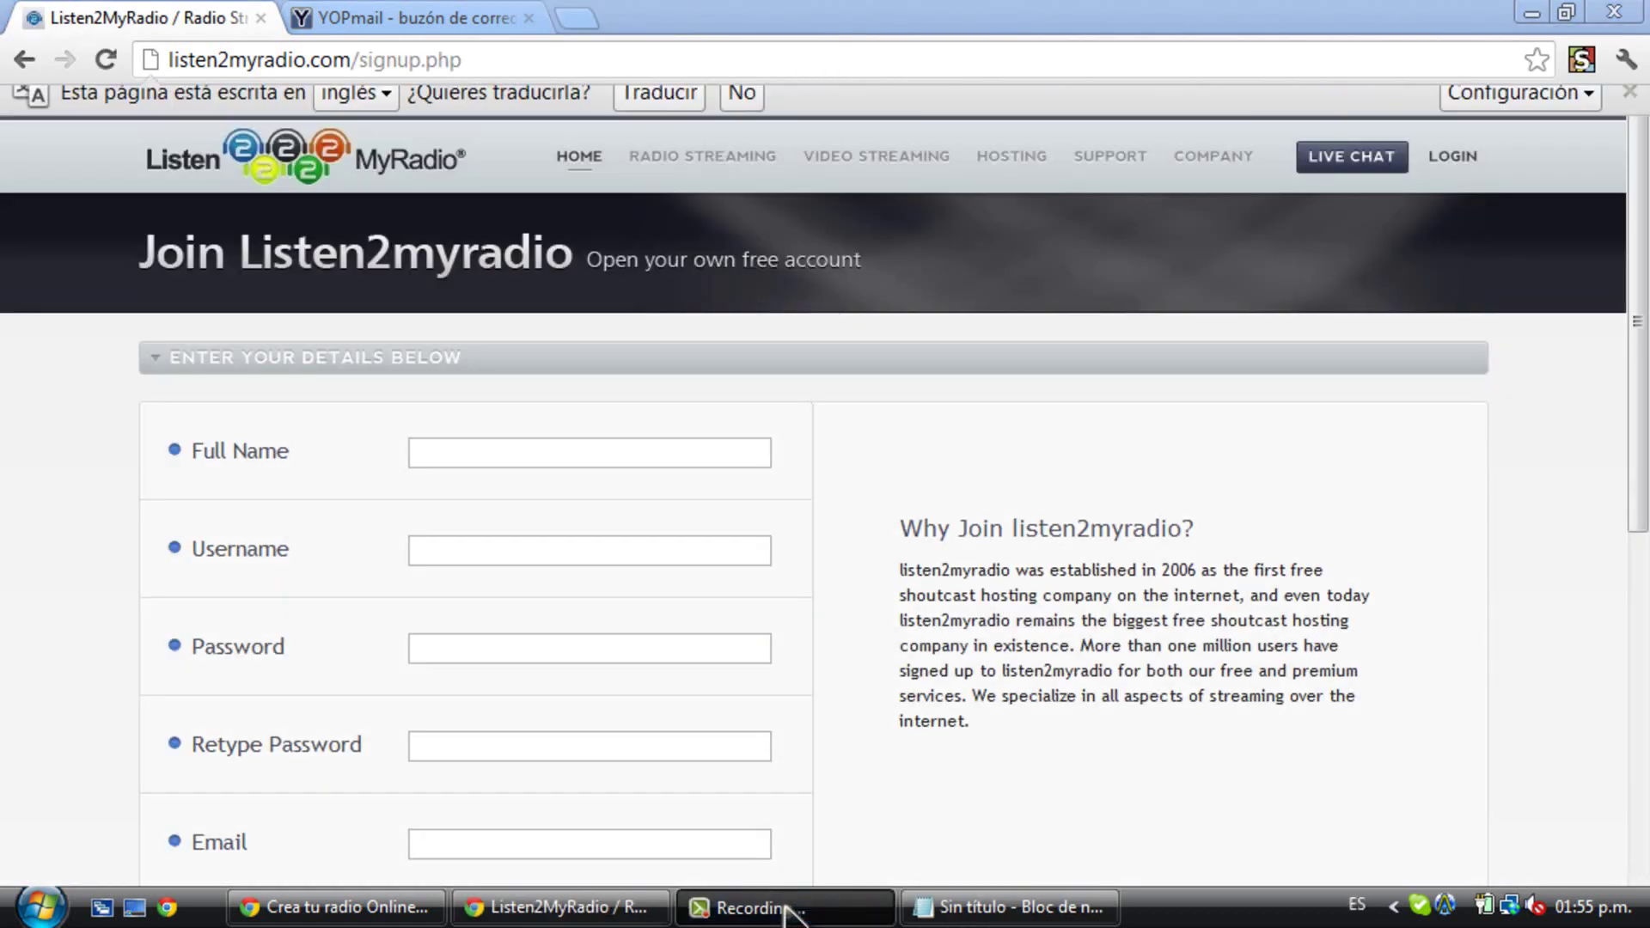
# - Replace the note with 'Ponen su informació' and begin entering the full name on the form
pyautogui.click(1010, 908)
pyautogui.moveTo(1523, 146); pyautogui.dragTo(803, 155)
pyautogui.write('Ponen')
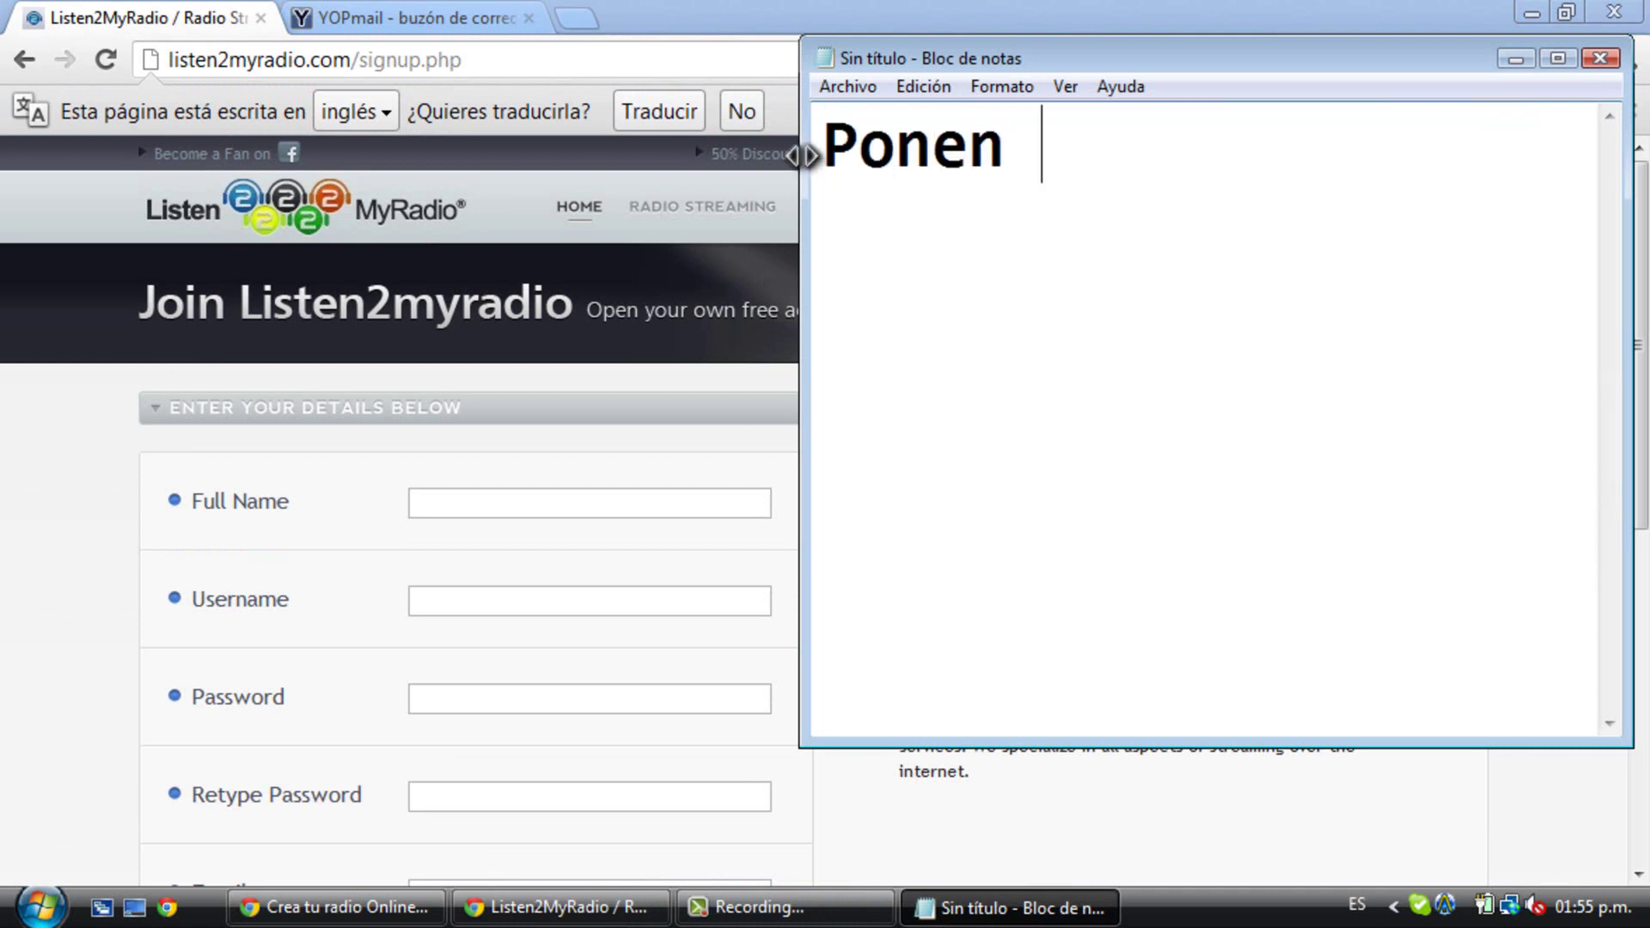
pyautogui.write(' su informació')
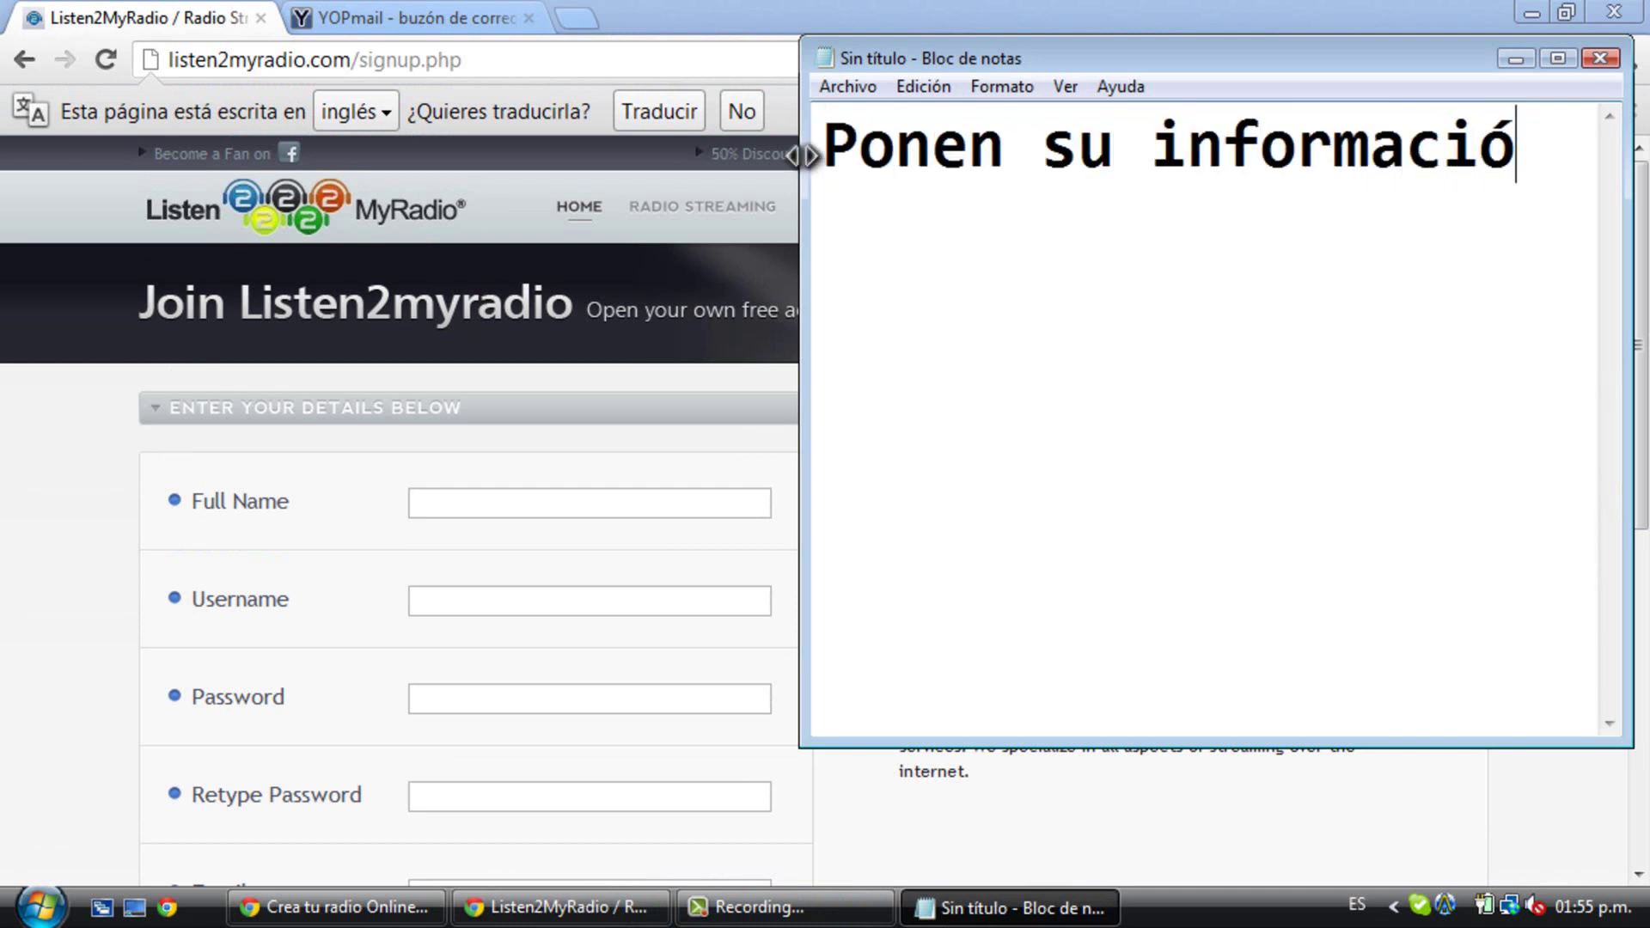
pyautogui.click(423, 503)
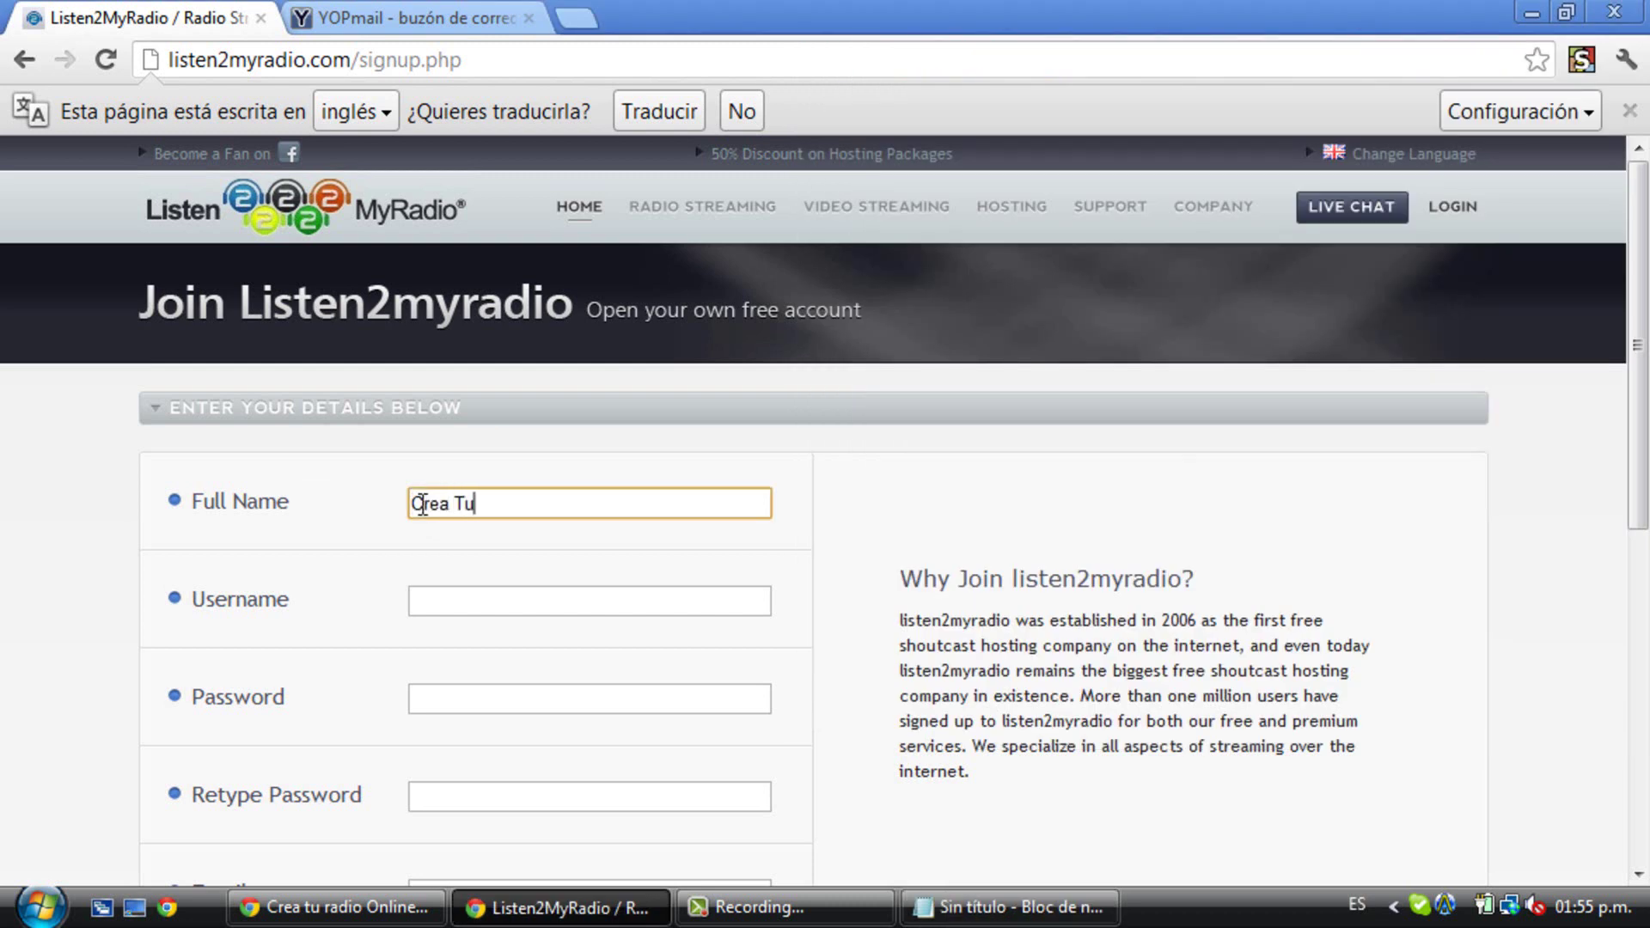
# - Fill the username and password fields, then correct the username to a new one
pyautogui.click(474, 592)
pyautogui.write('Owne')
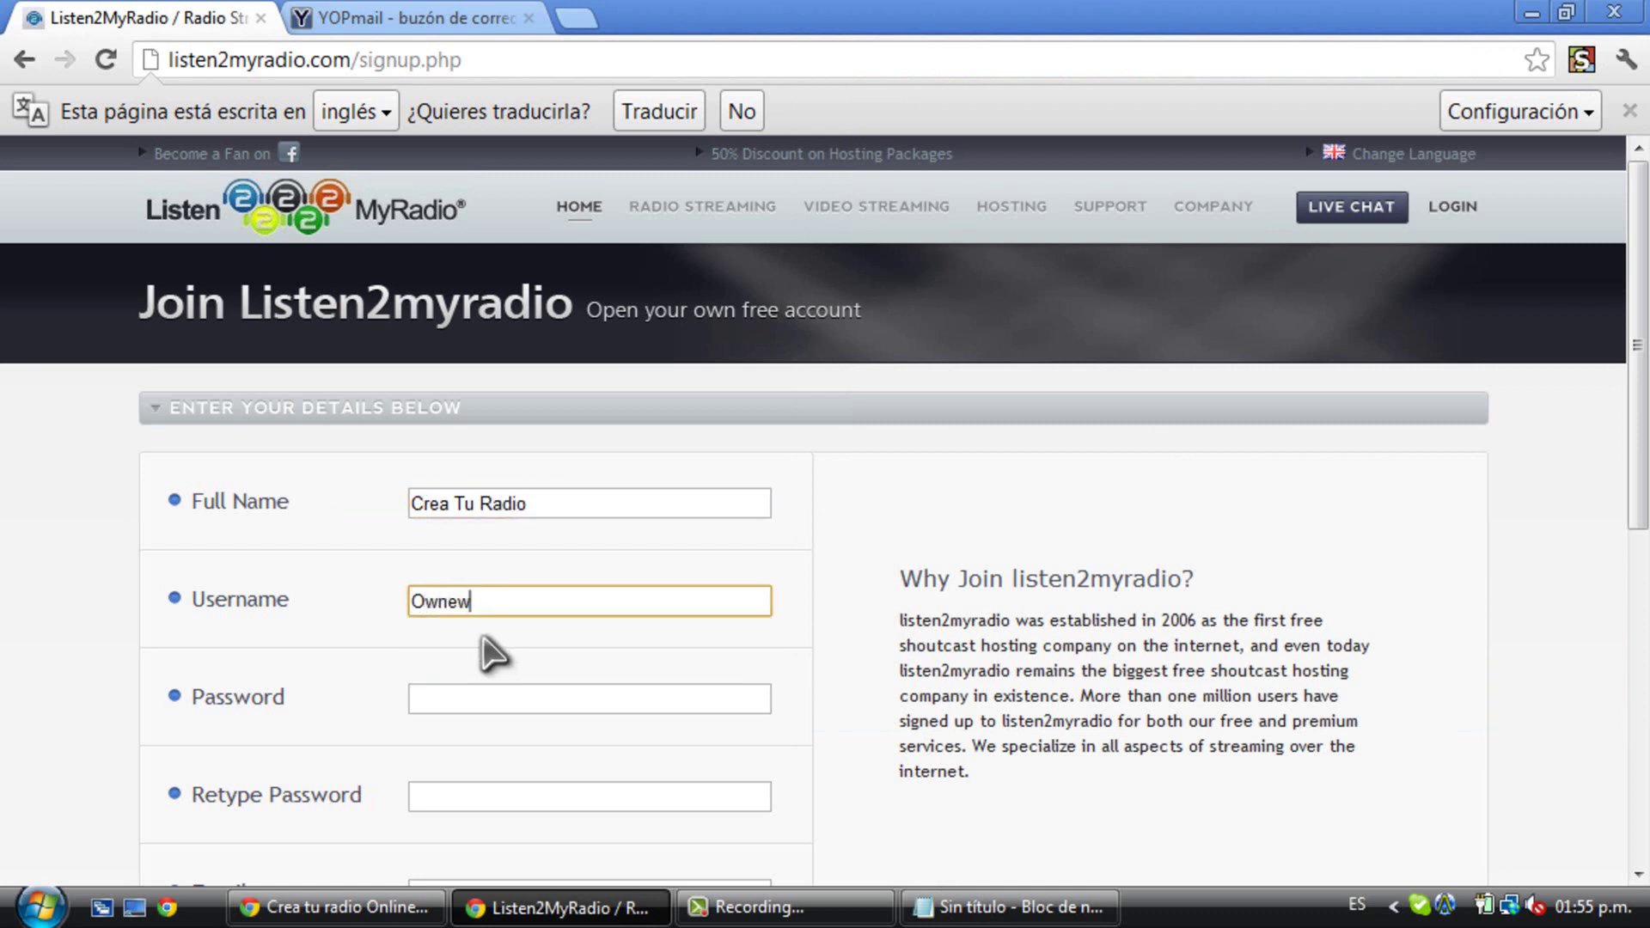
pyautogui.click(481, 636)
pyautogui.click(495, 698)
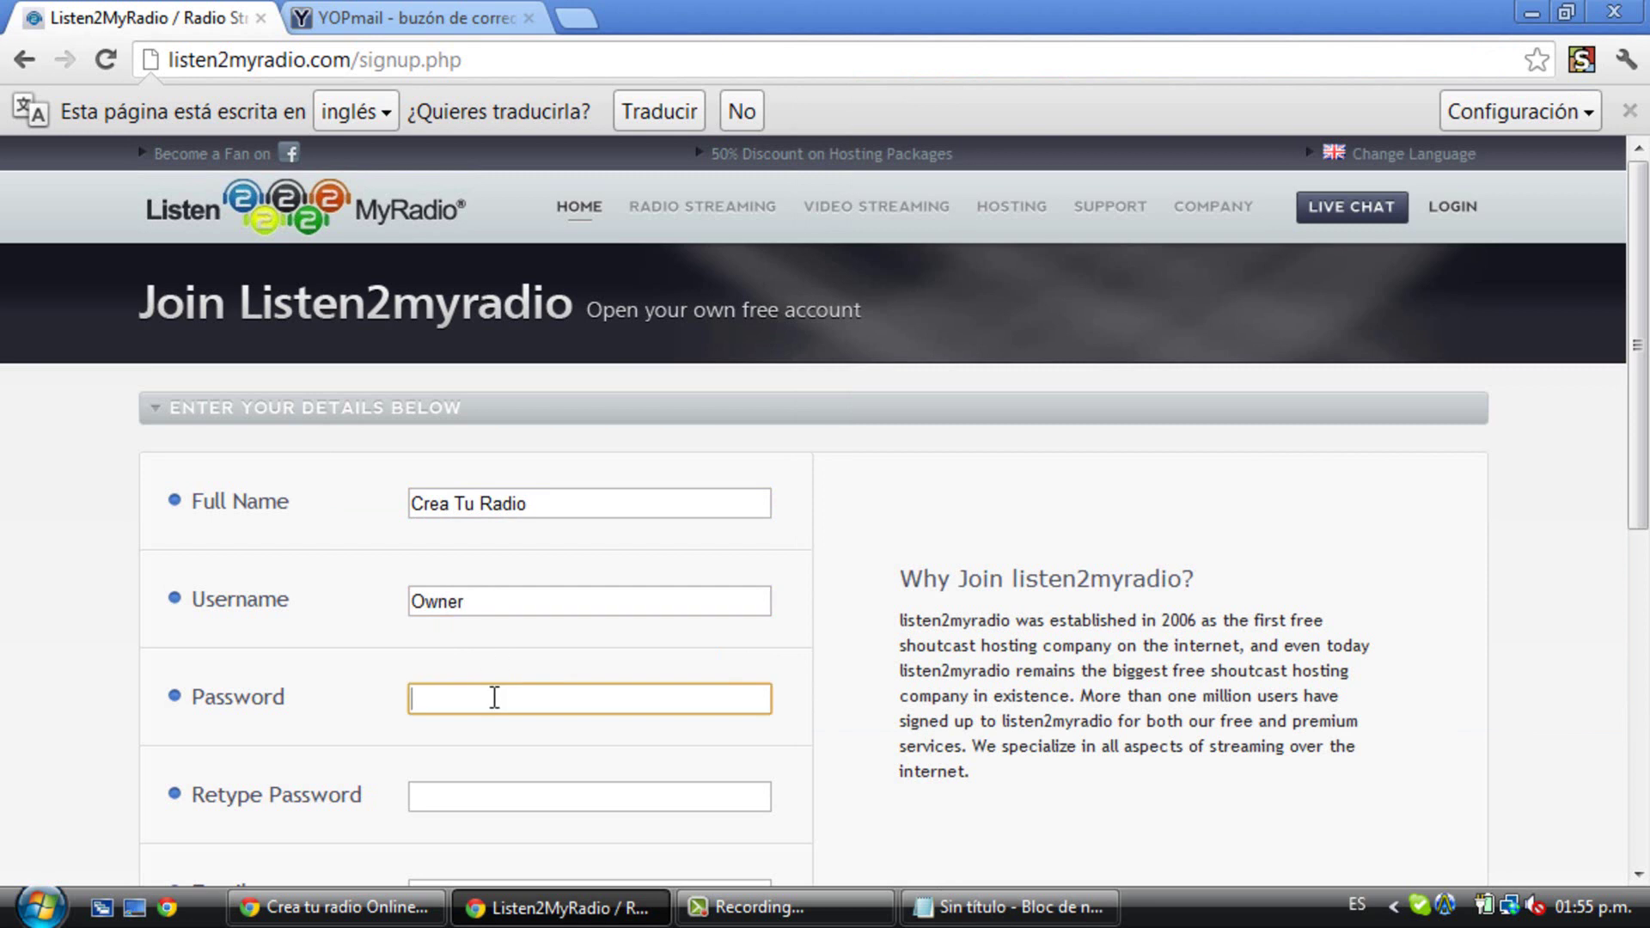
pyautogui.click(554, 806)
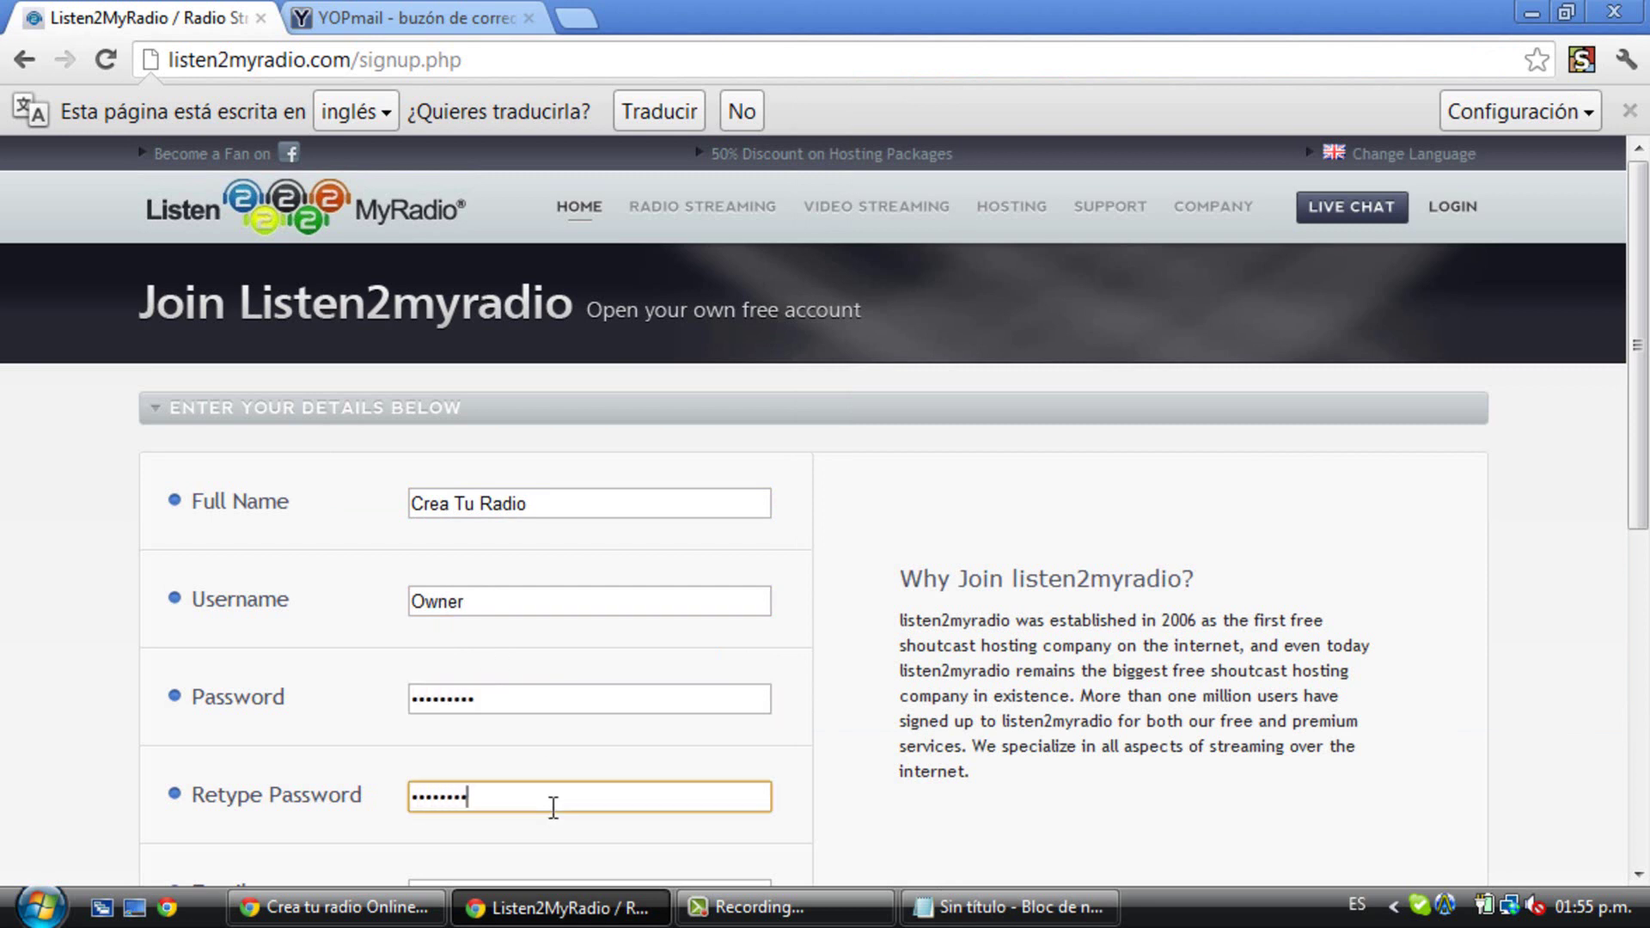
pyautogui.click(583, 602)
pyautogui.press('BackSpace')
pyautogui.press('BackSpace')
pyautogui.press('BackSpace')
pyautogui.press('BackSpace')
pyautogui.press('BackSpace')
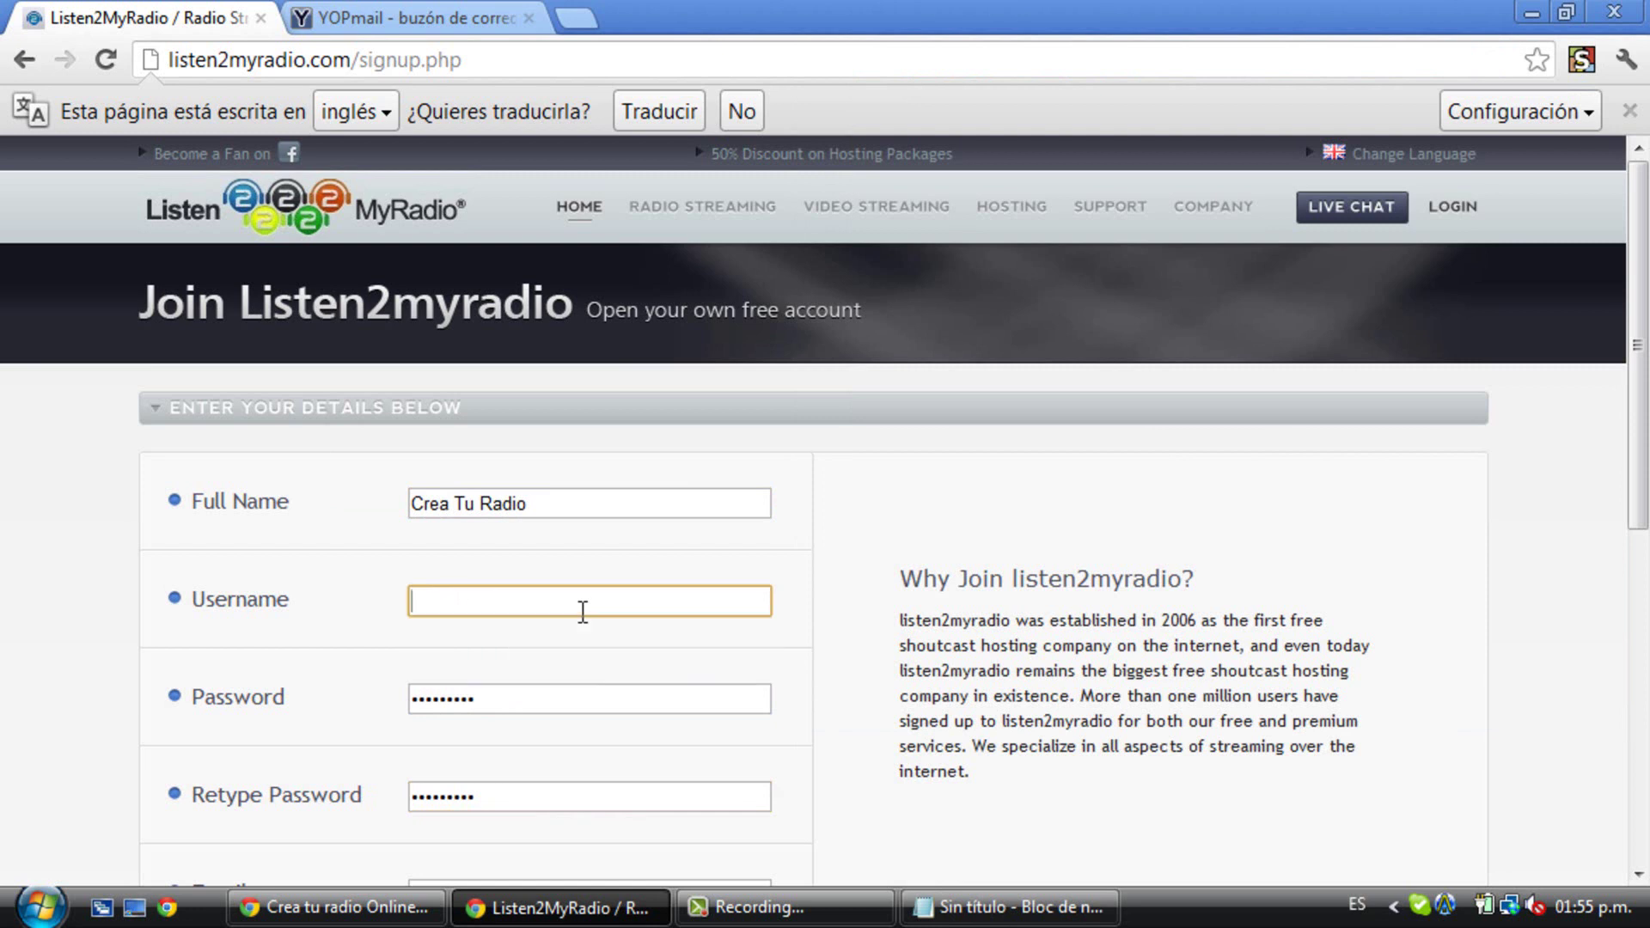
pyautogui.write('Owner')
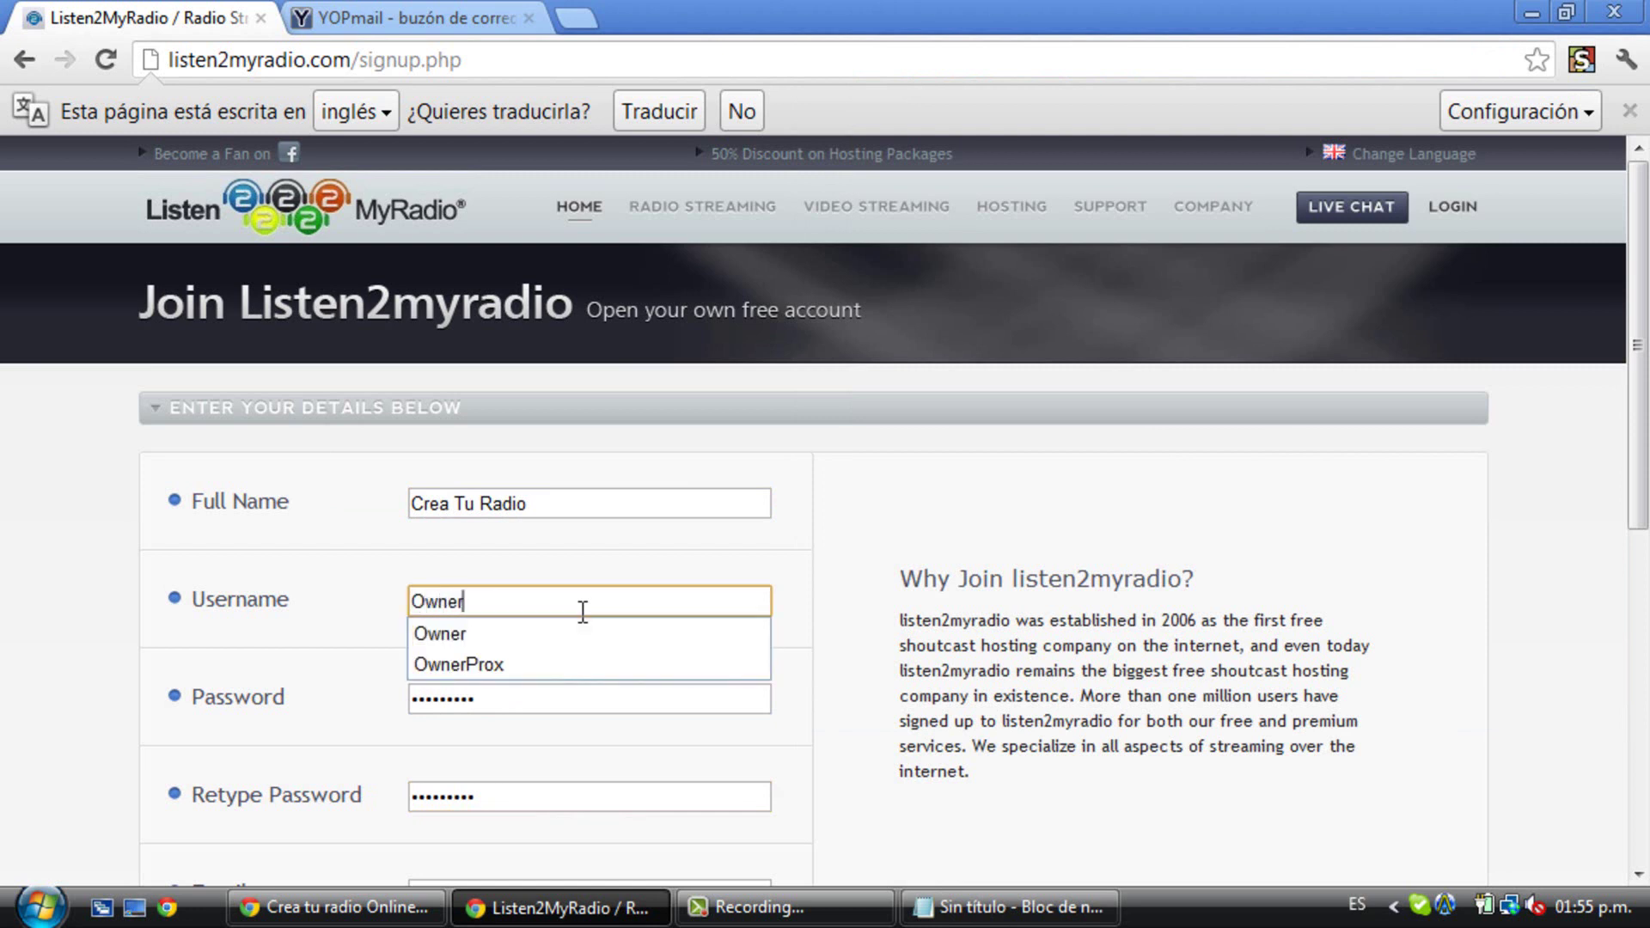
pyautogui.write('ProxT')
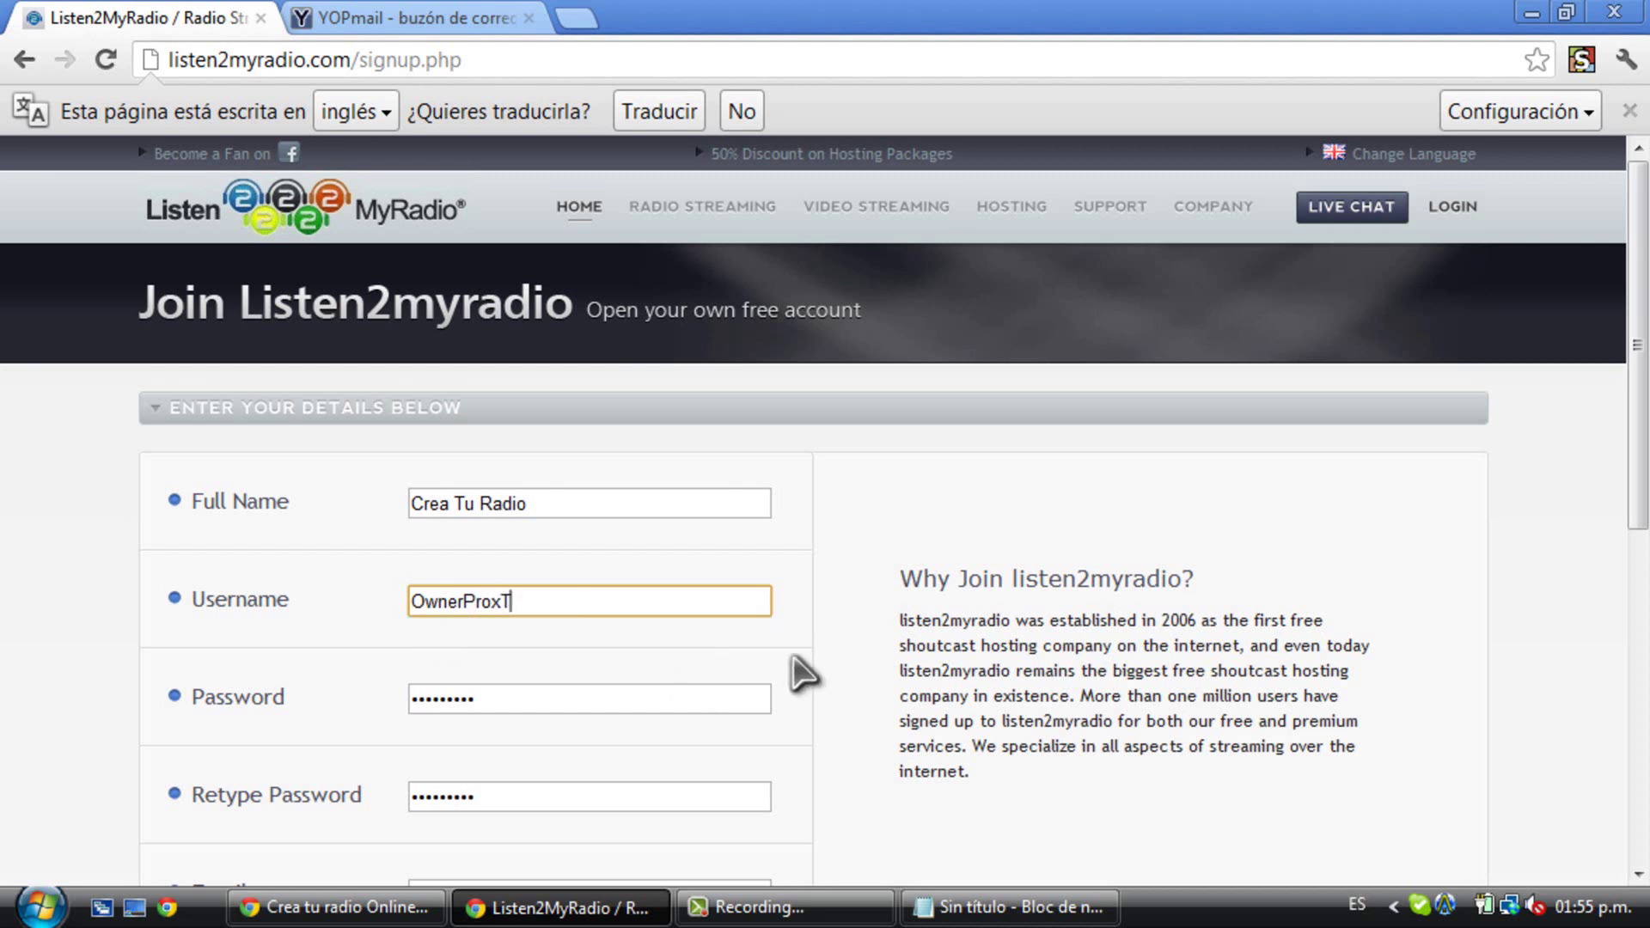
pyautogui.click(783, 660)
# - Paste the e-mail address into both Email and Retype Email fields
pyautogui.scroll(-3, 784, 661)
pyautogui.click(658, 622)
pyautogui.hotkey('ctrl', 'v')
pyautogui.click(656, 712)
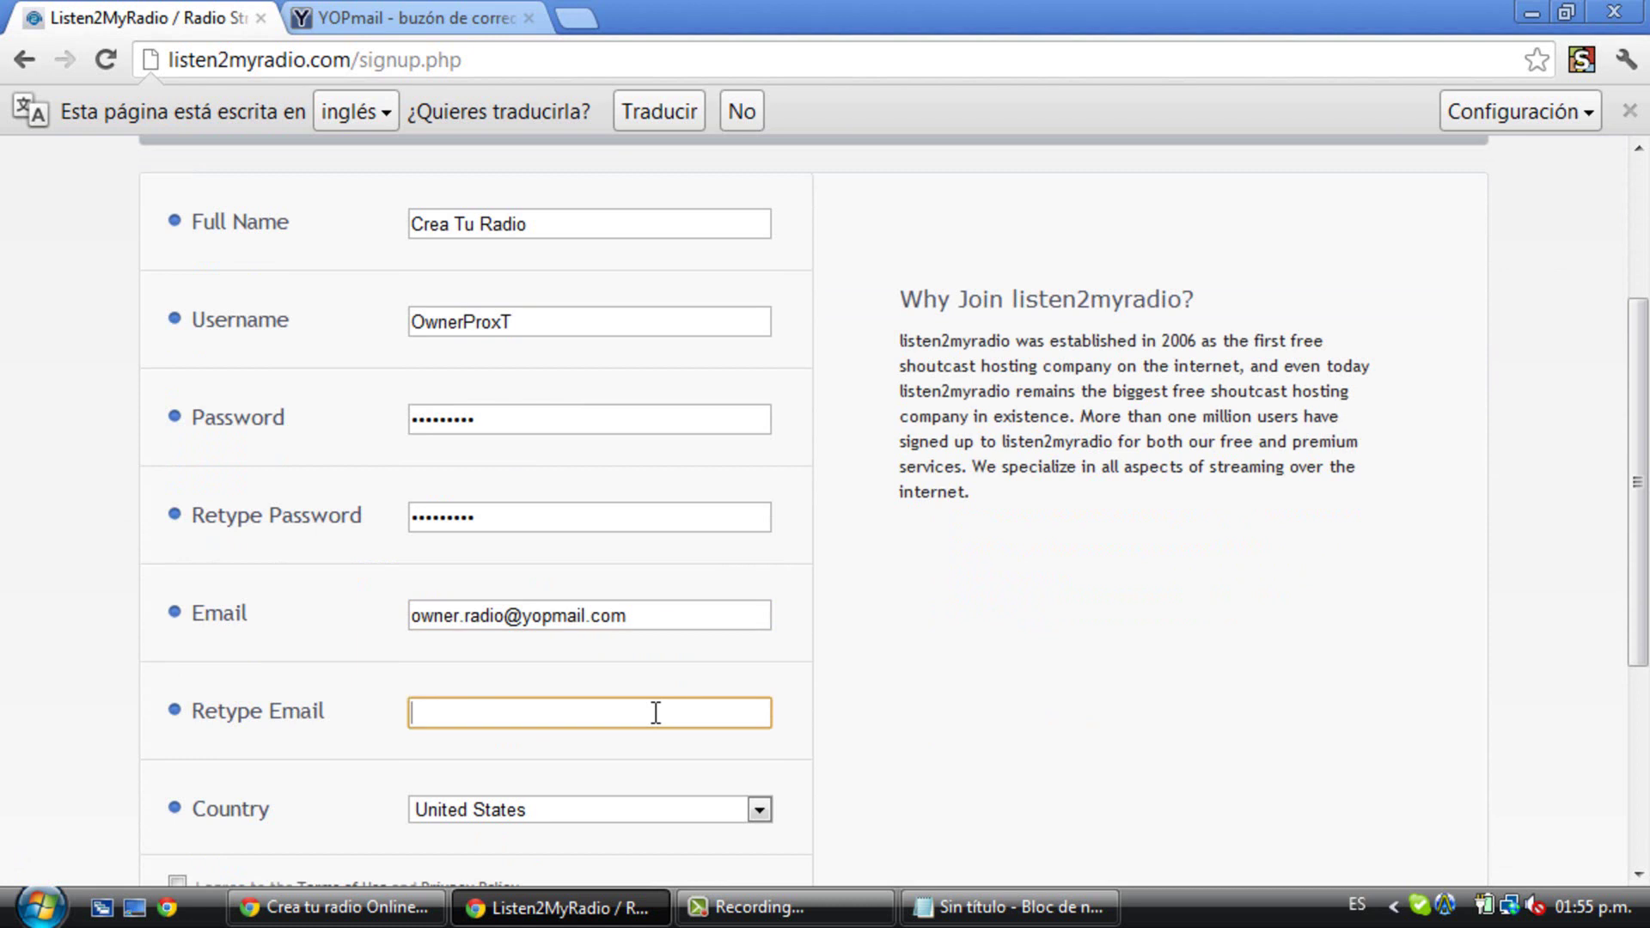
pyautogui.hotkey('ctrl', 'v')
pyautogui.click(867, 773)
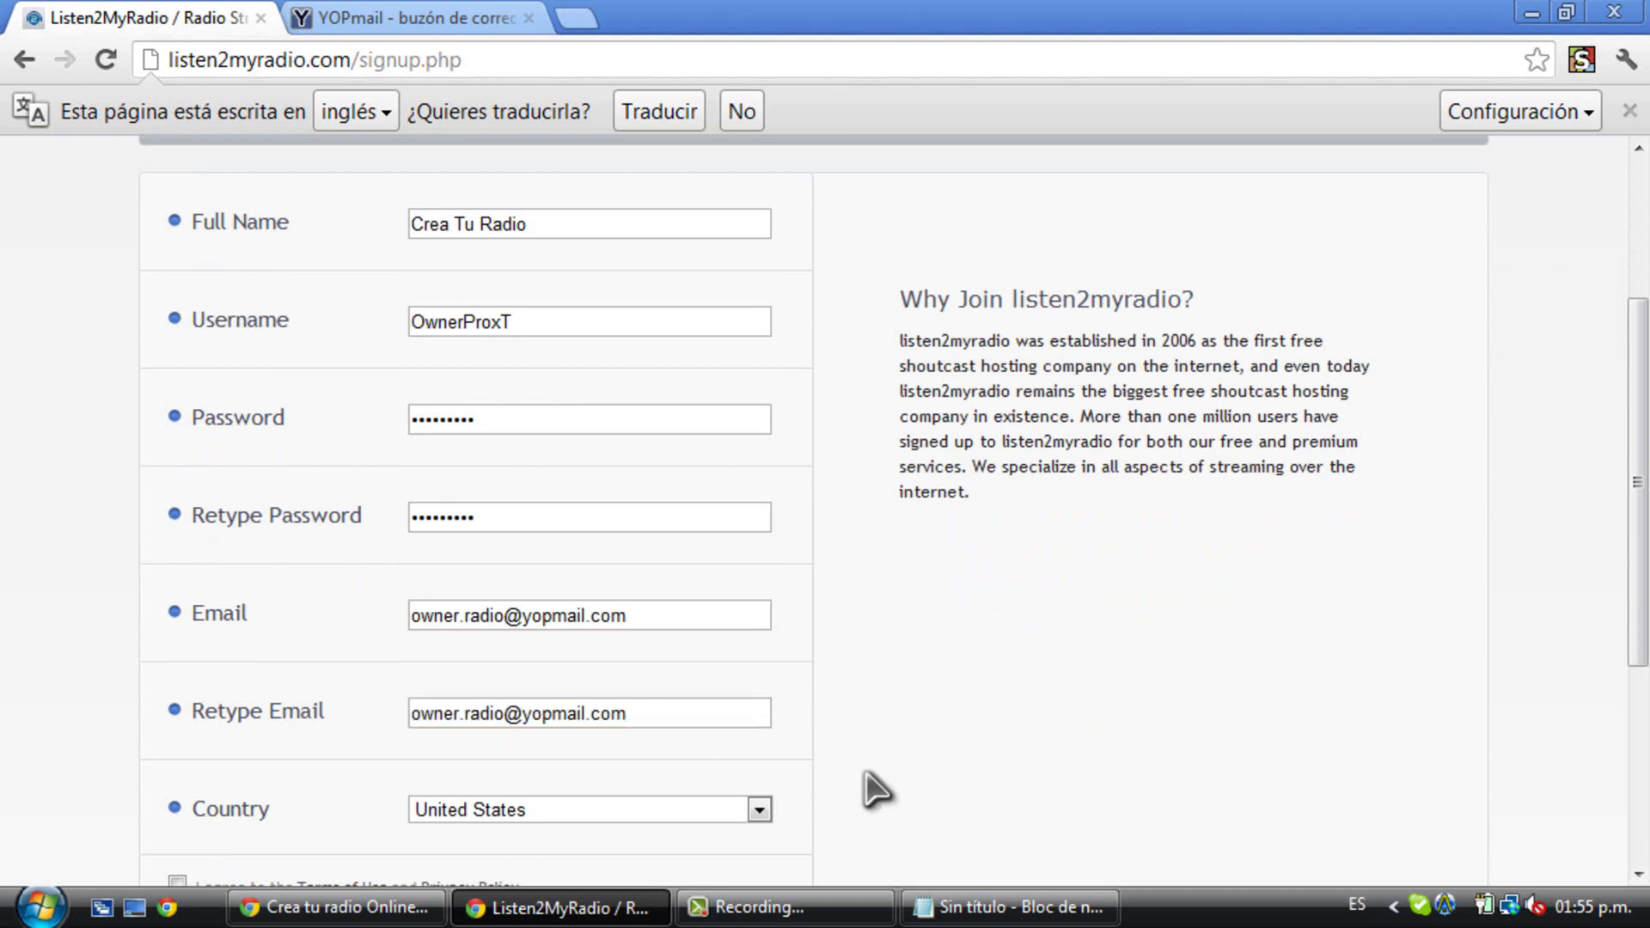
# - Choose Venezuela as the country and accept the Terms of Use and Privacy Policy
pyautogui.scroll(-3, 1215, 674)
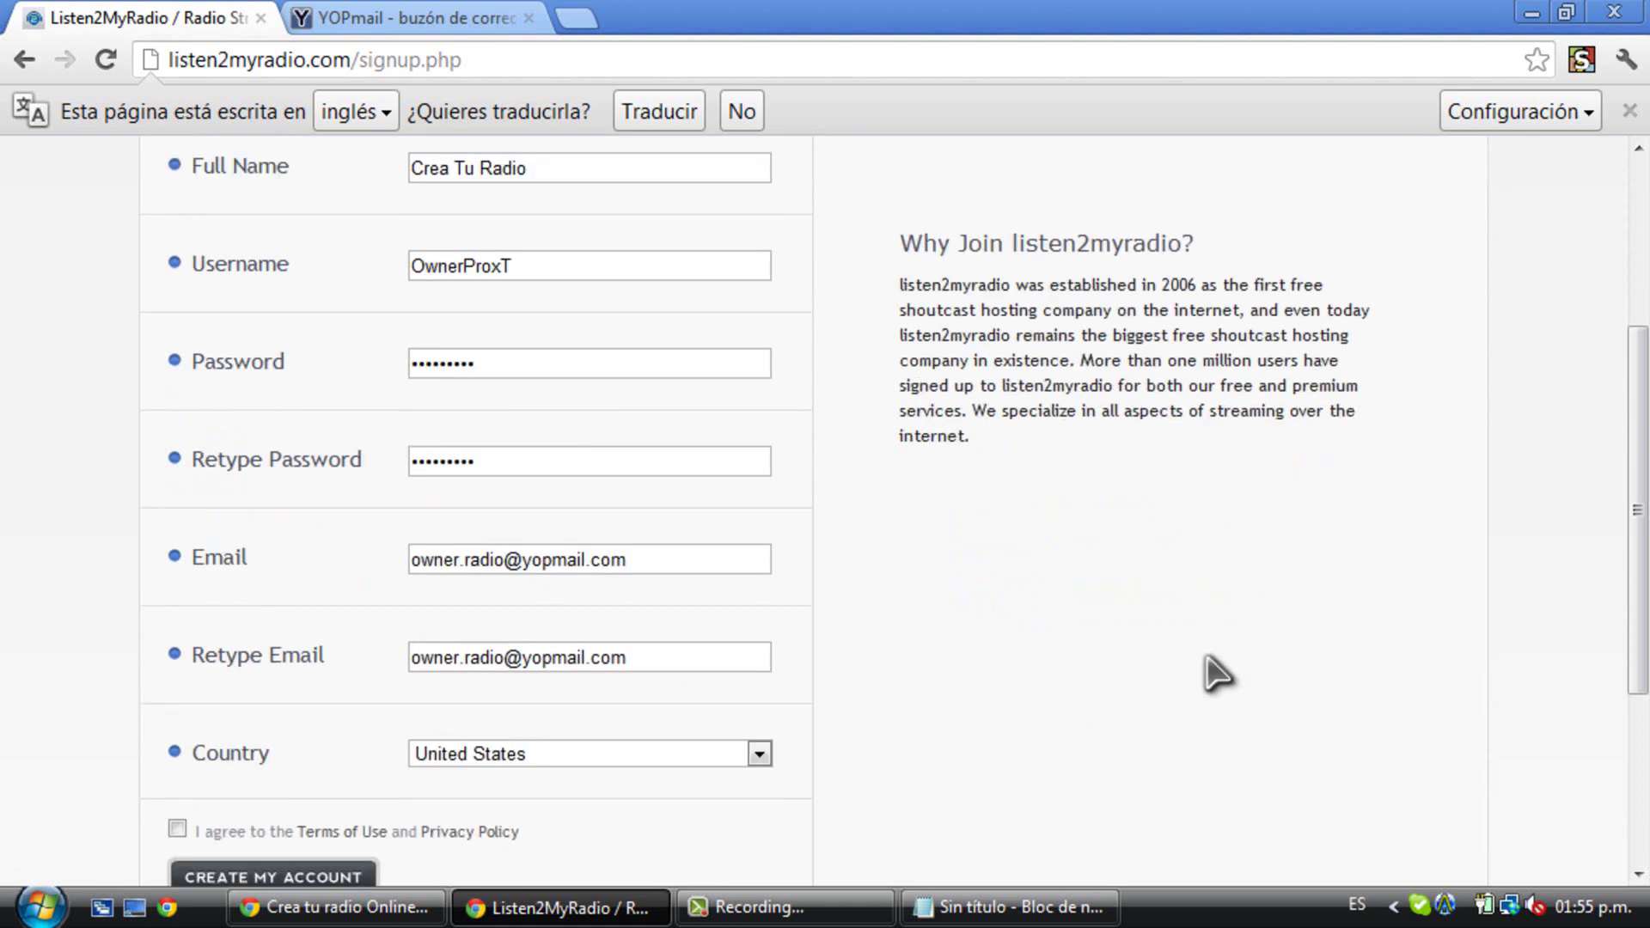
pyautogui.click(565, 599)
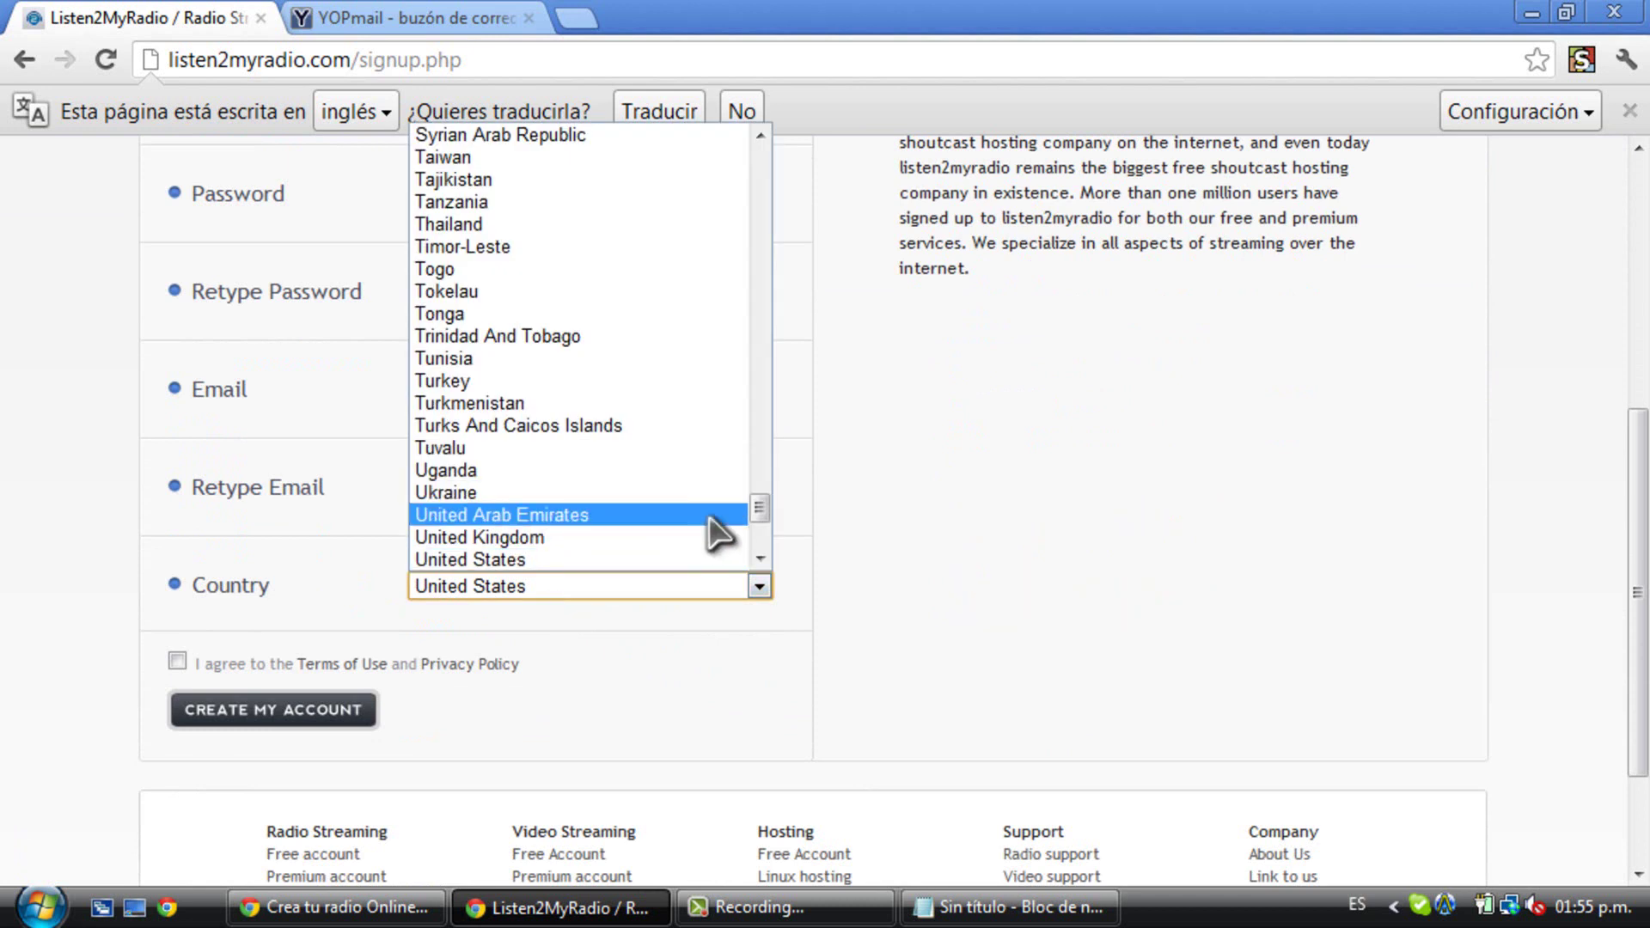
pyautogui.moveTo(763, 514); pyautogui.dragTo(761, 527)
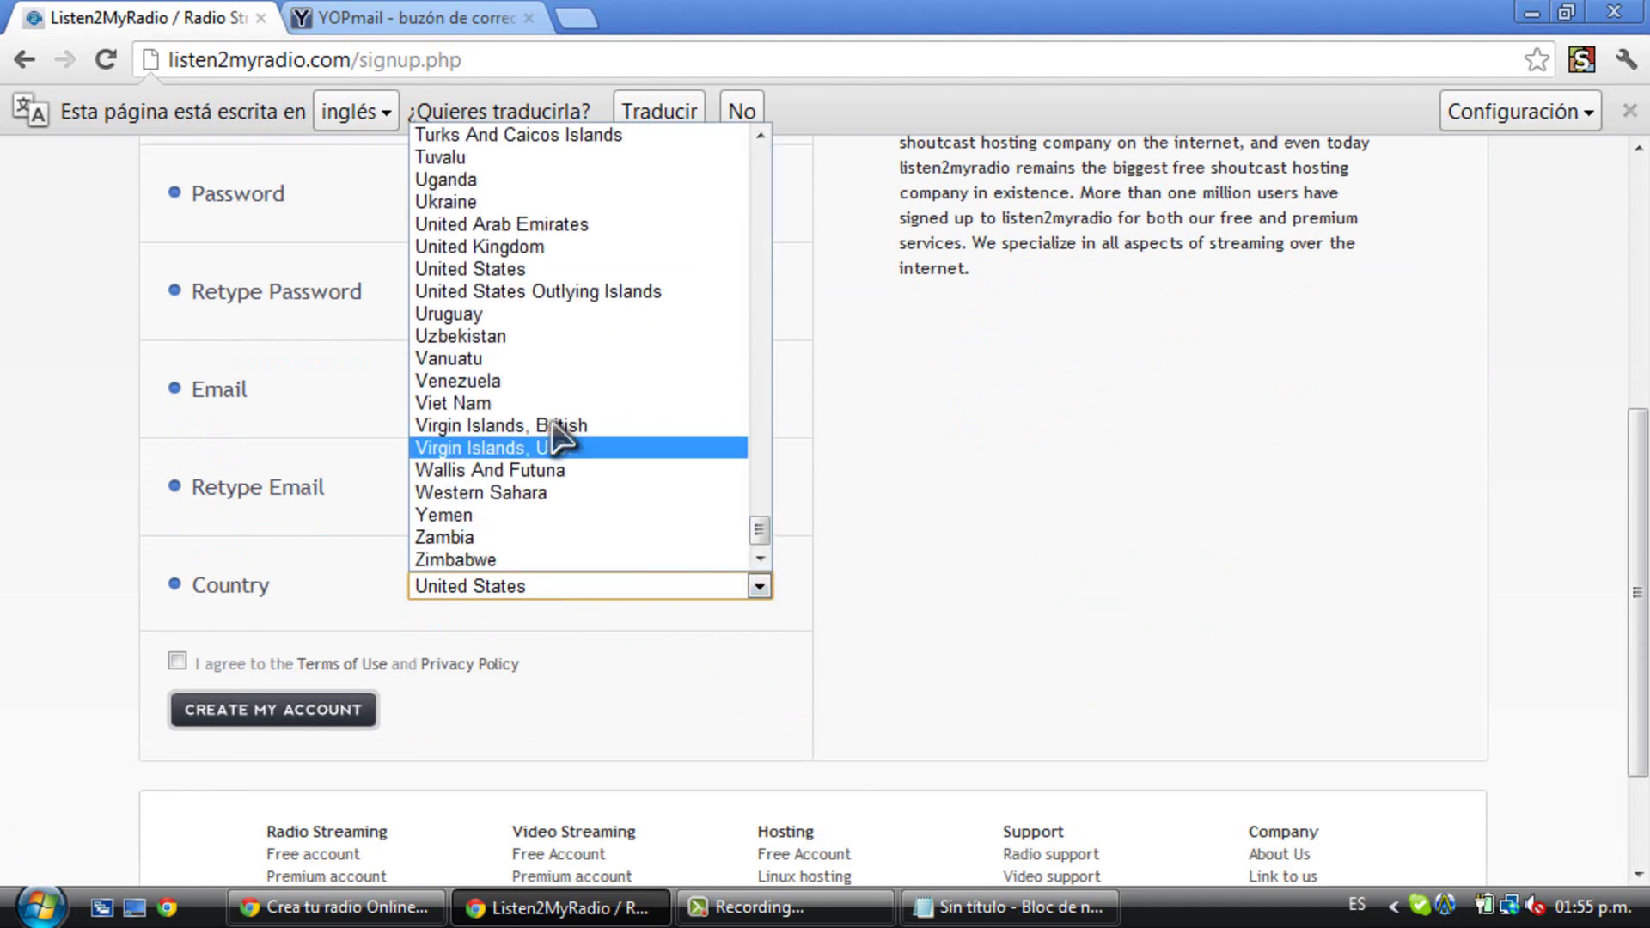
pyautogui.click(499, 380)
pyautogui.click(178, 662)
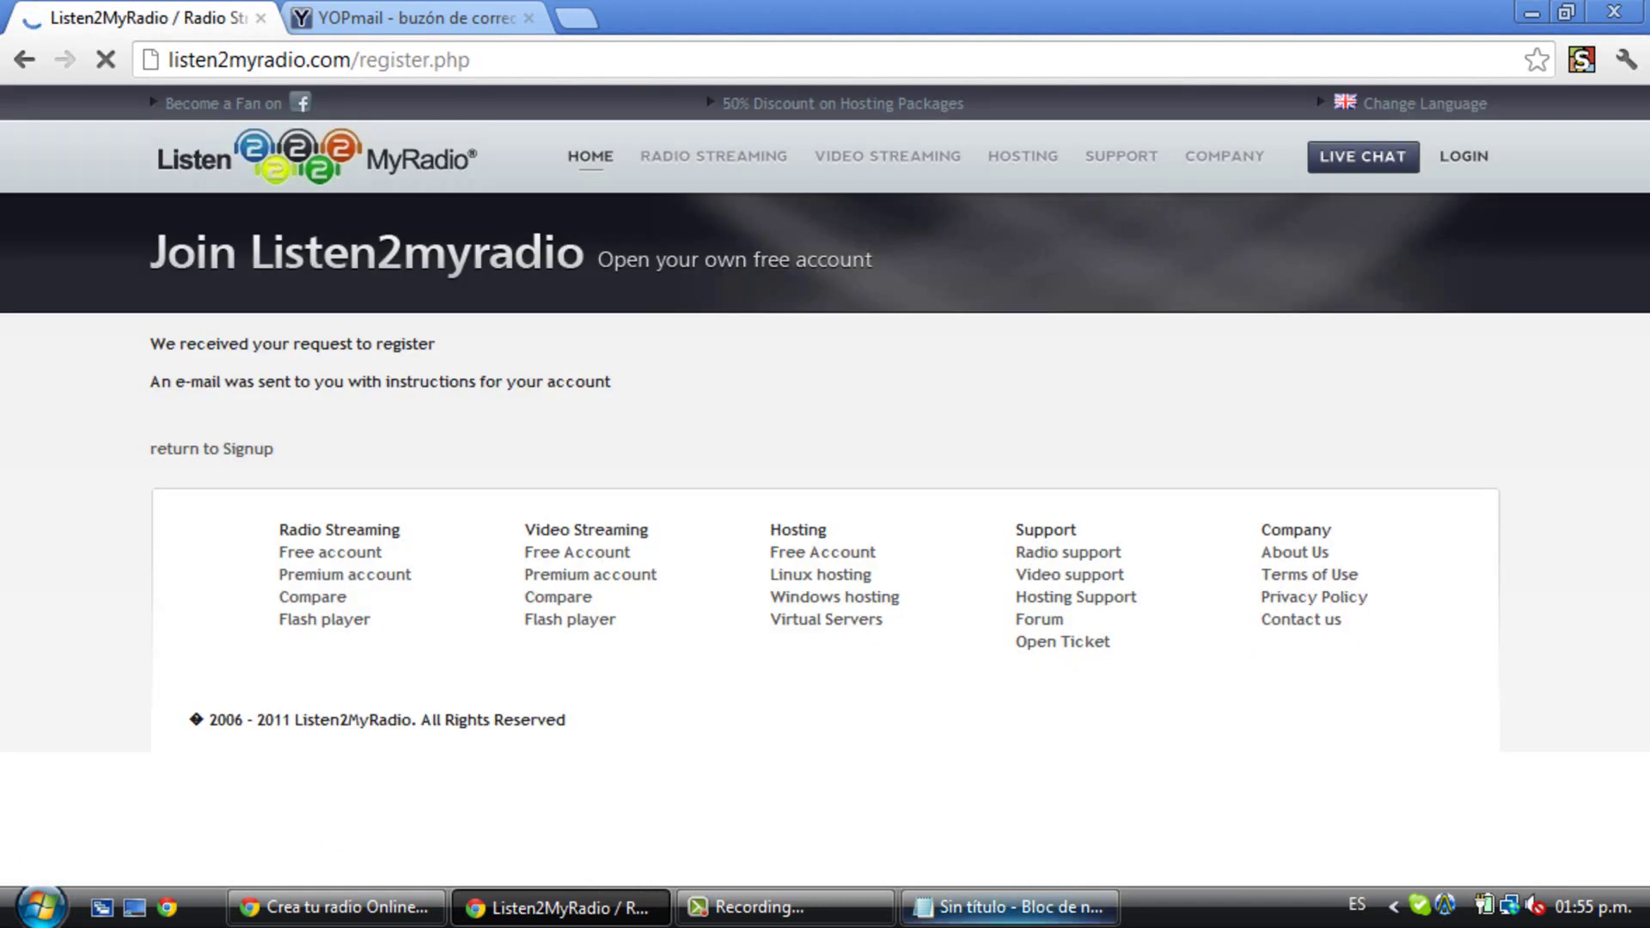
# - Reload the YOPmail inbox, confirming the resend prompt, until the signup confirmation e-mail appears
pyautogui.click(455, 17)
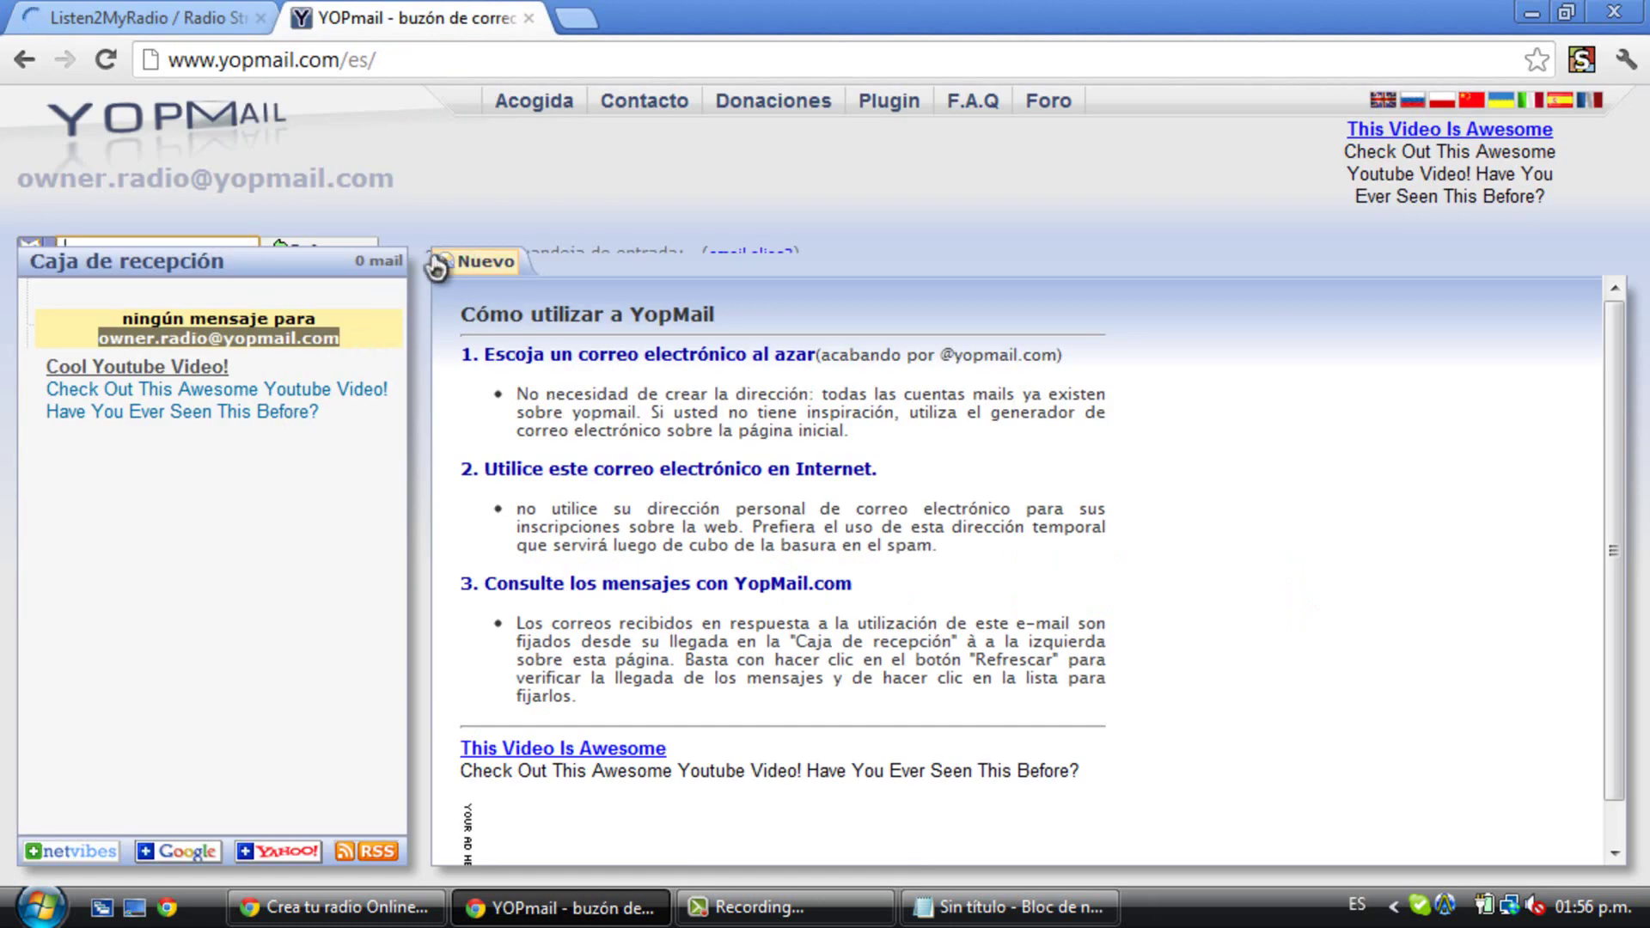
pyautogui.hotkey('ctrl', 'shift', 'Tab')
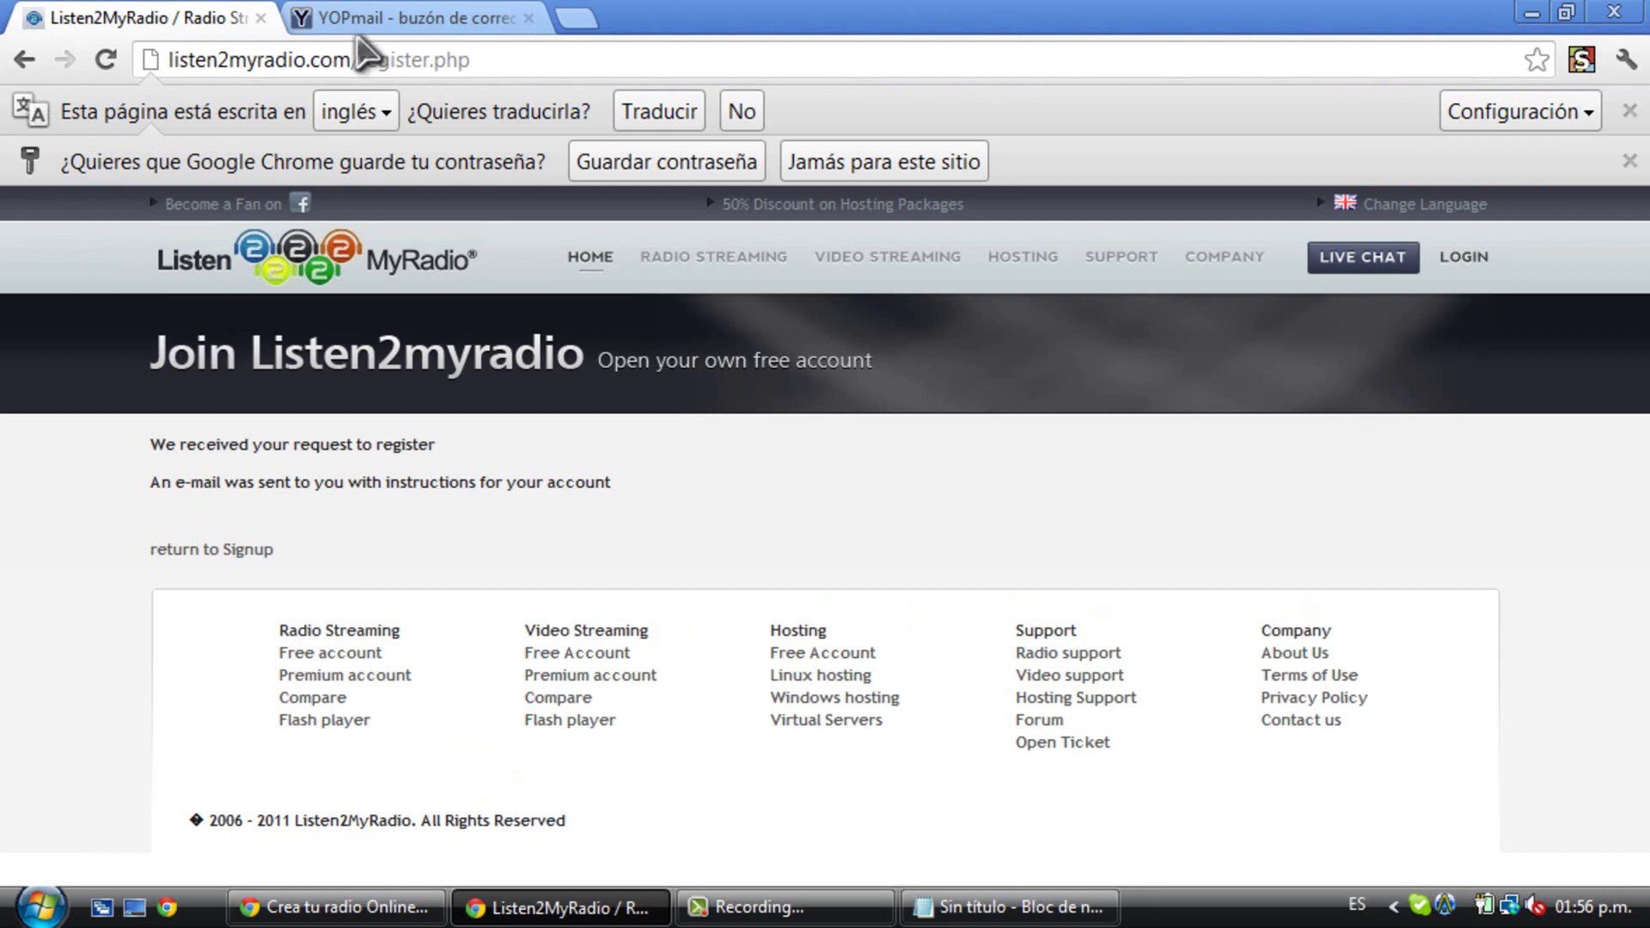
pyautogui.click(408, 19)
pyautogui.click(106, 60)
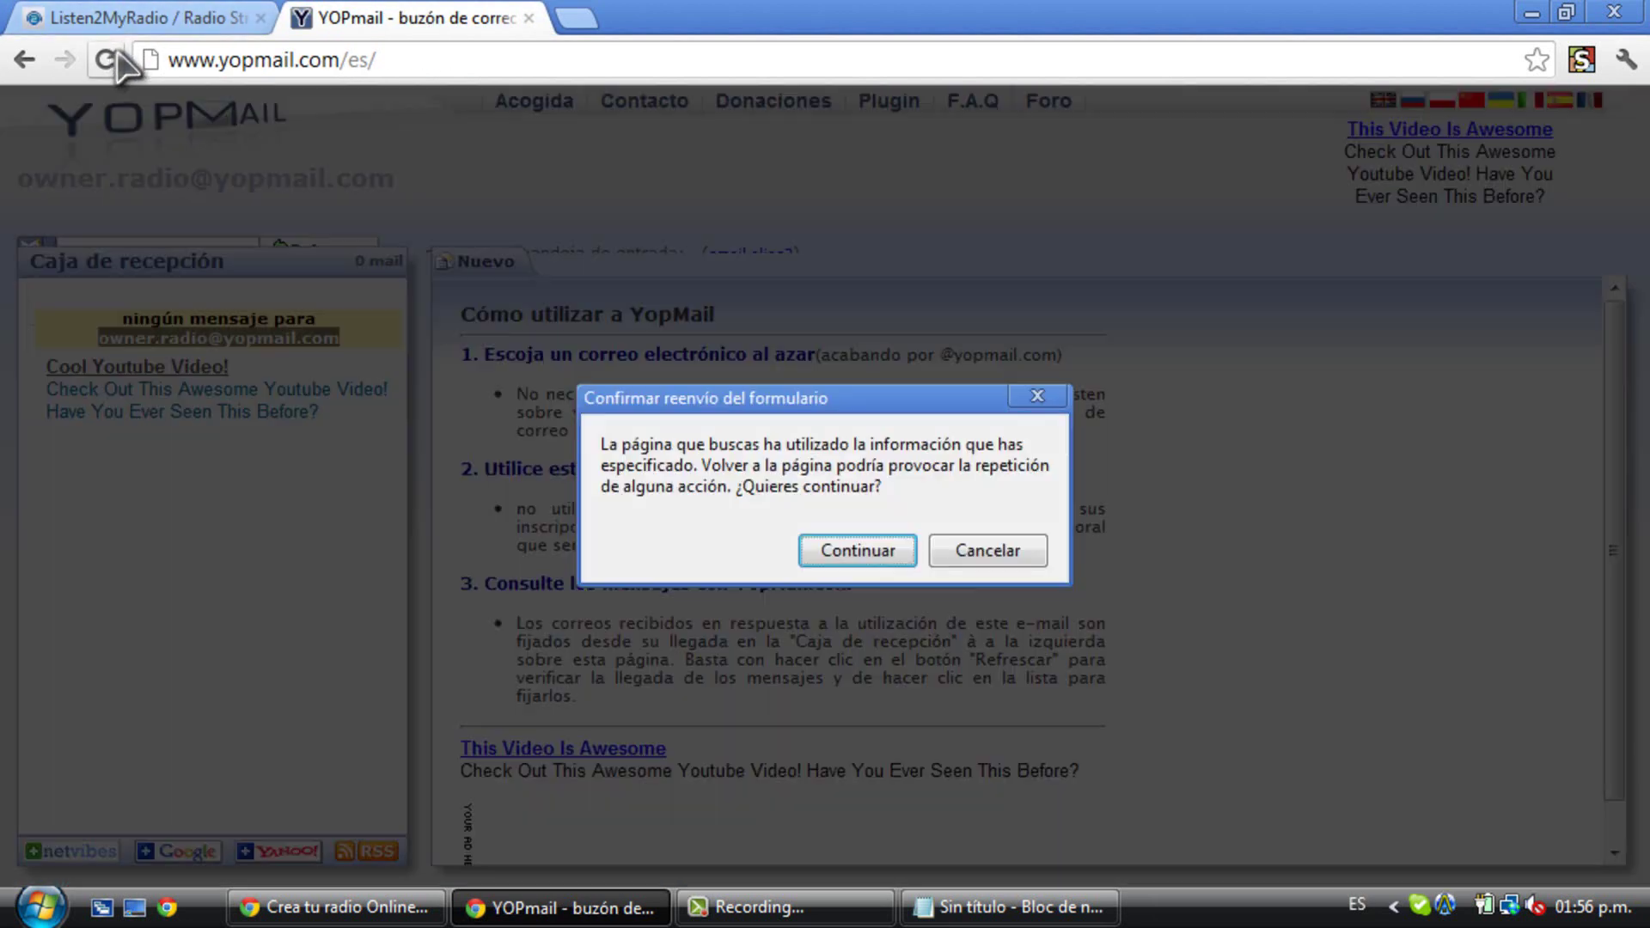
pyautogui.click(885, 551)
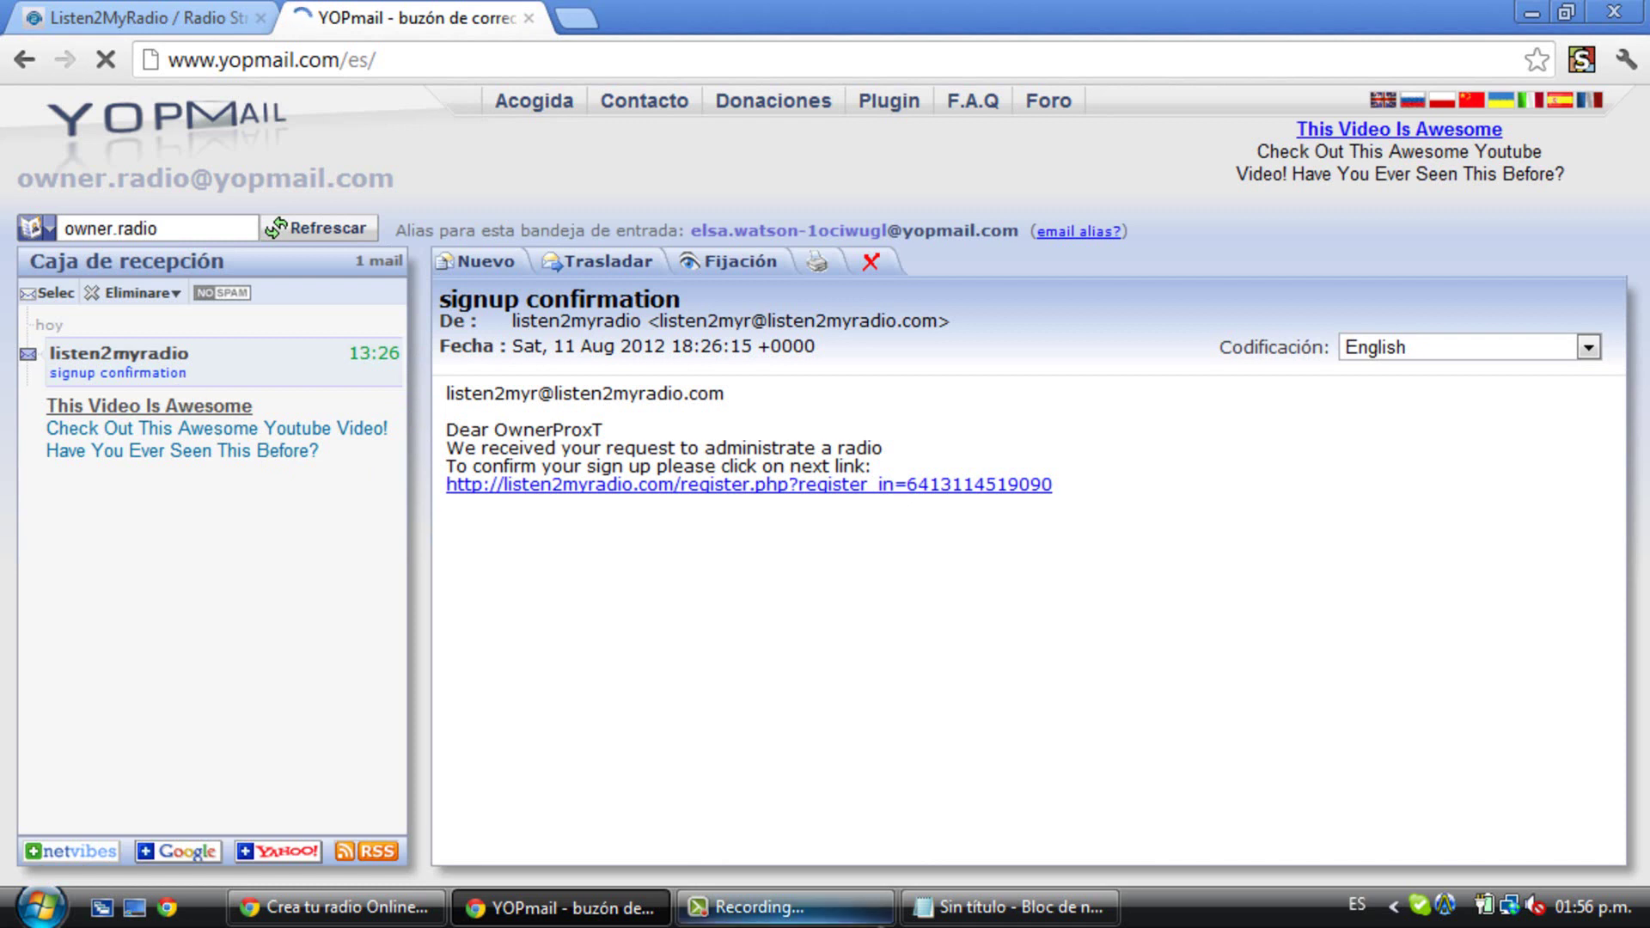
pyautogui.hotkey('alt', 'Tab')
# - Overwrite the note with 'Activan su cuenta, tienen que ir a su buzon de entrada…' instructions
pyautogui.moveTo(1575, 129); pyautogui.dragTo(737, 191)
pyautogui.write('Act')
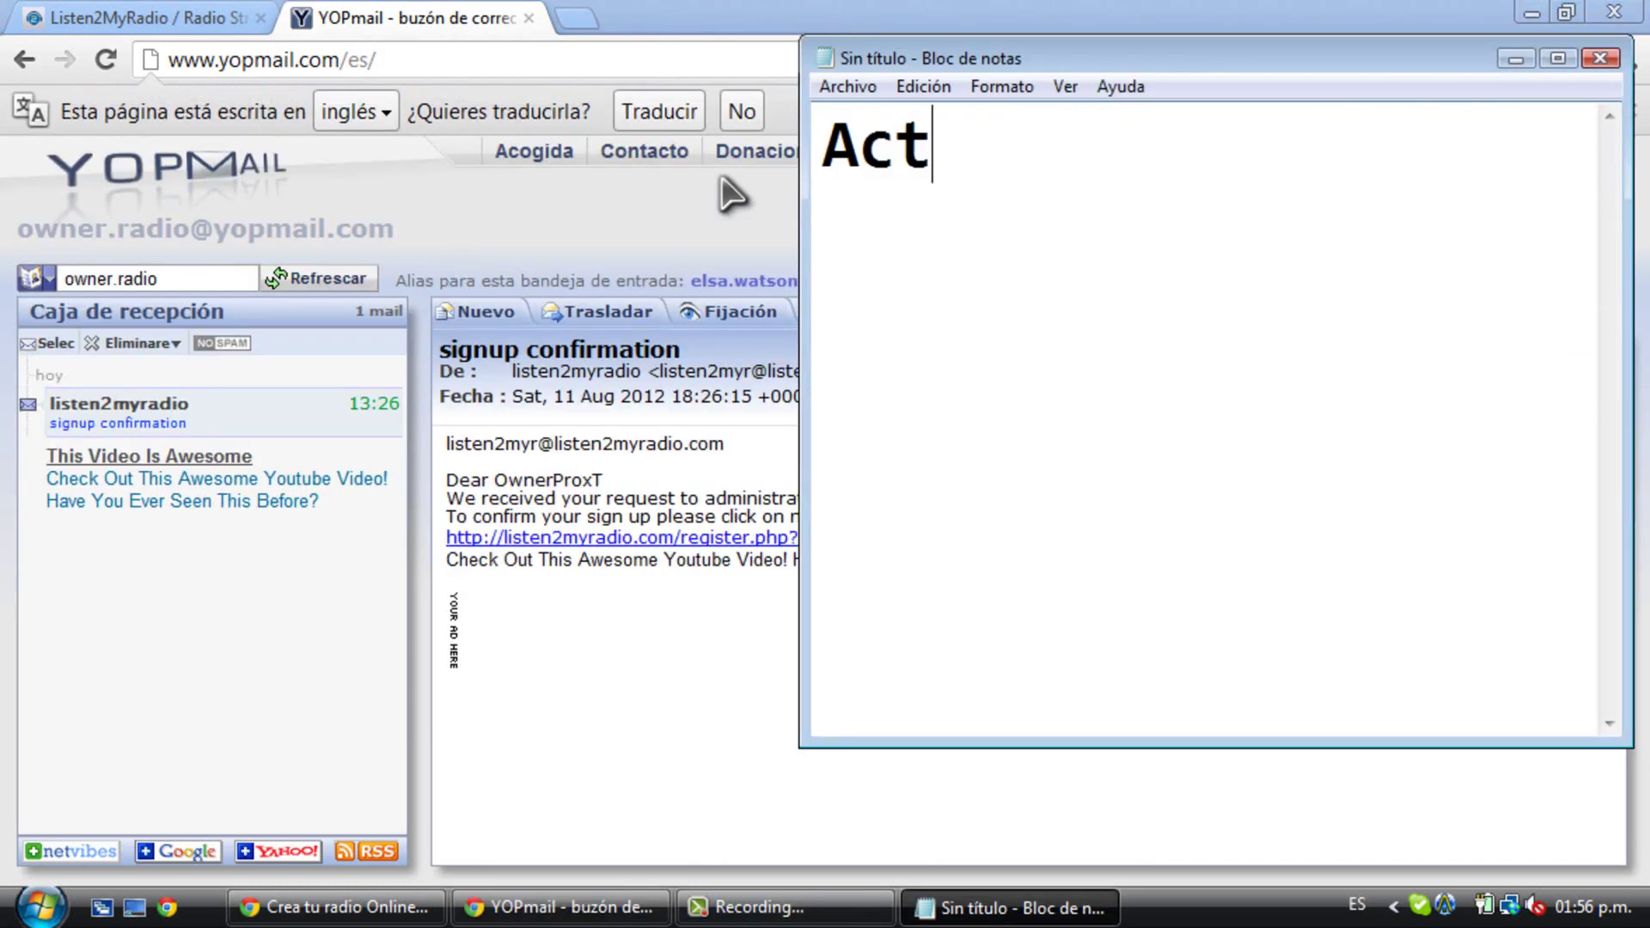
pyautogui.write('ivan su cuent')
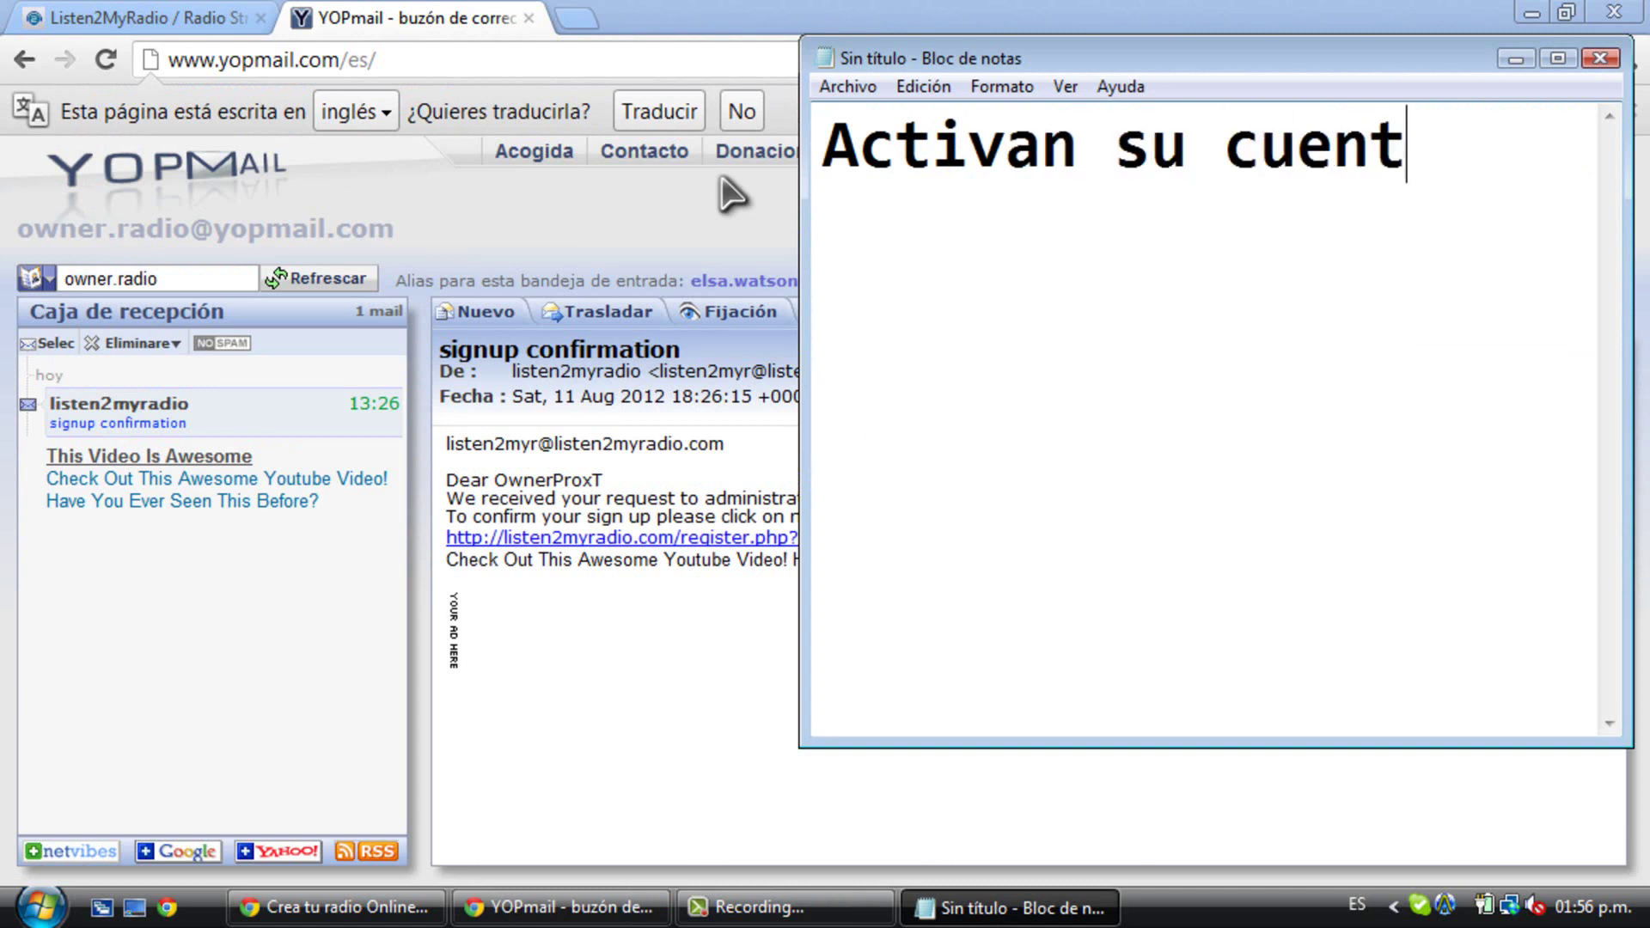
pyautogui.write('a, tienen que ')
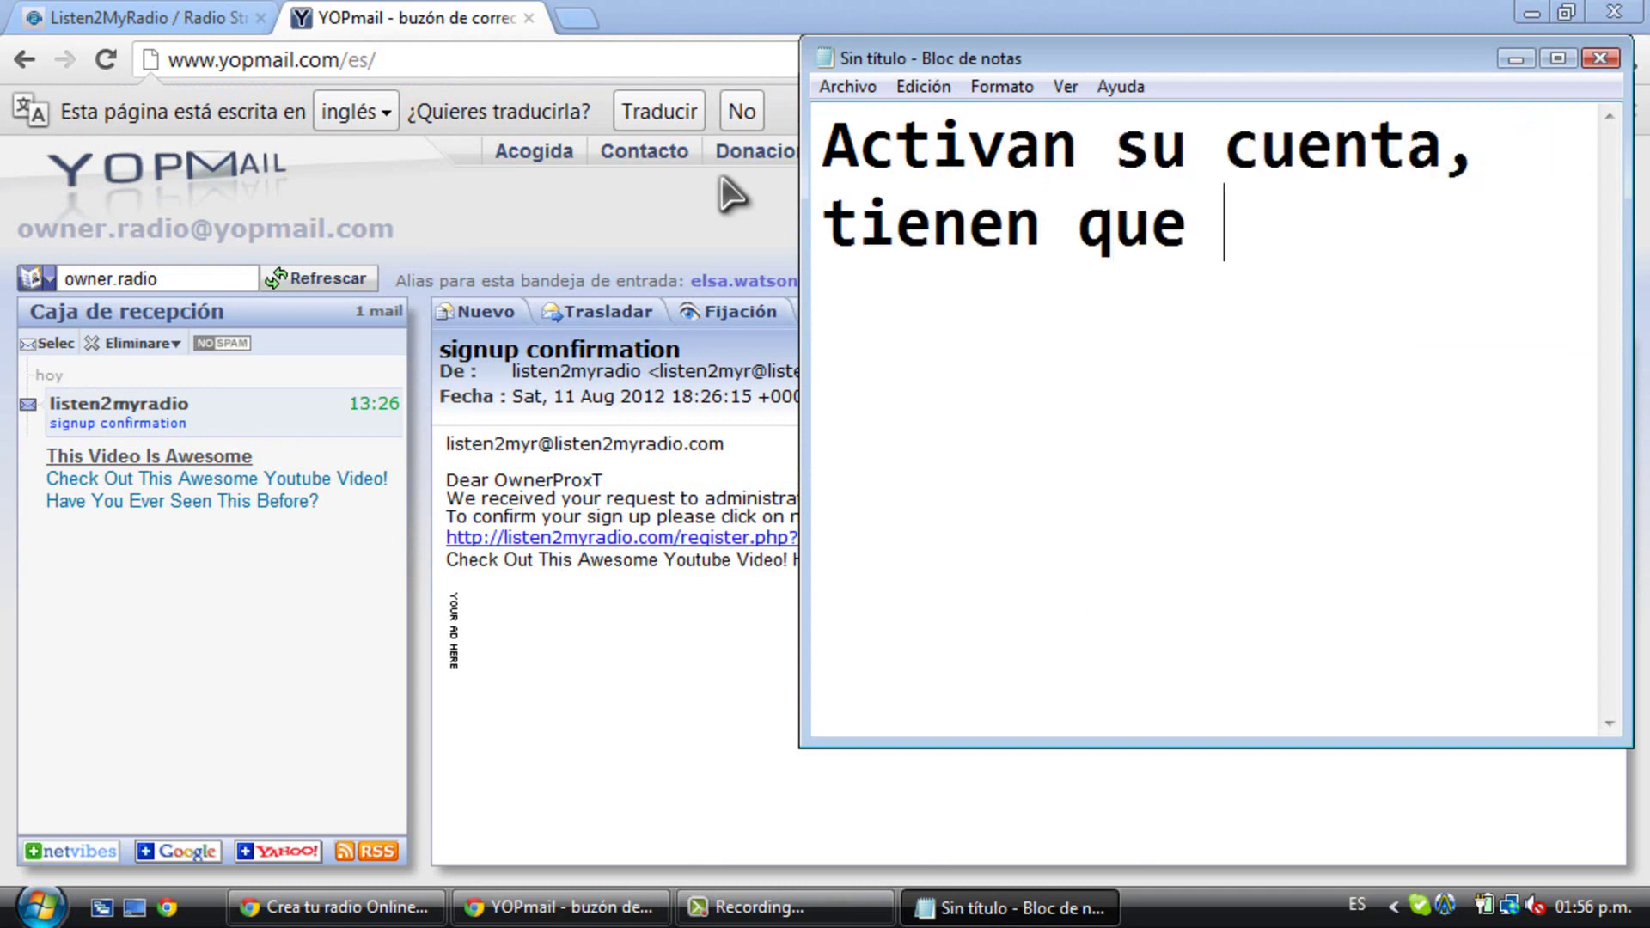
pyautogui.write('ir a su buzon de en')
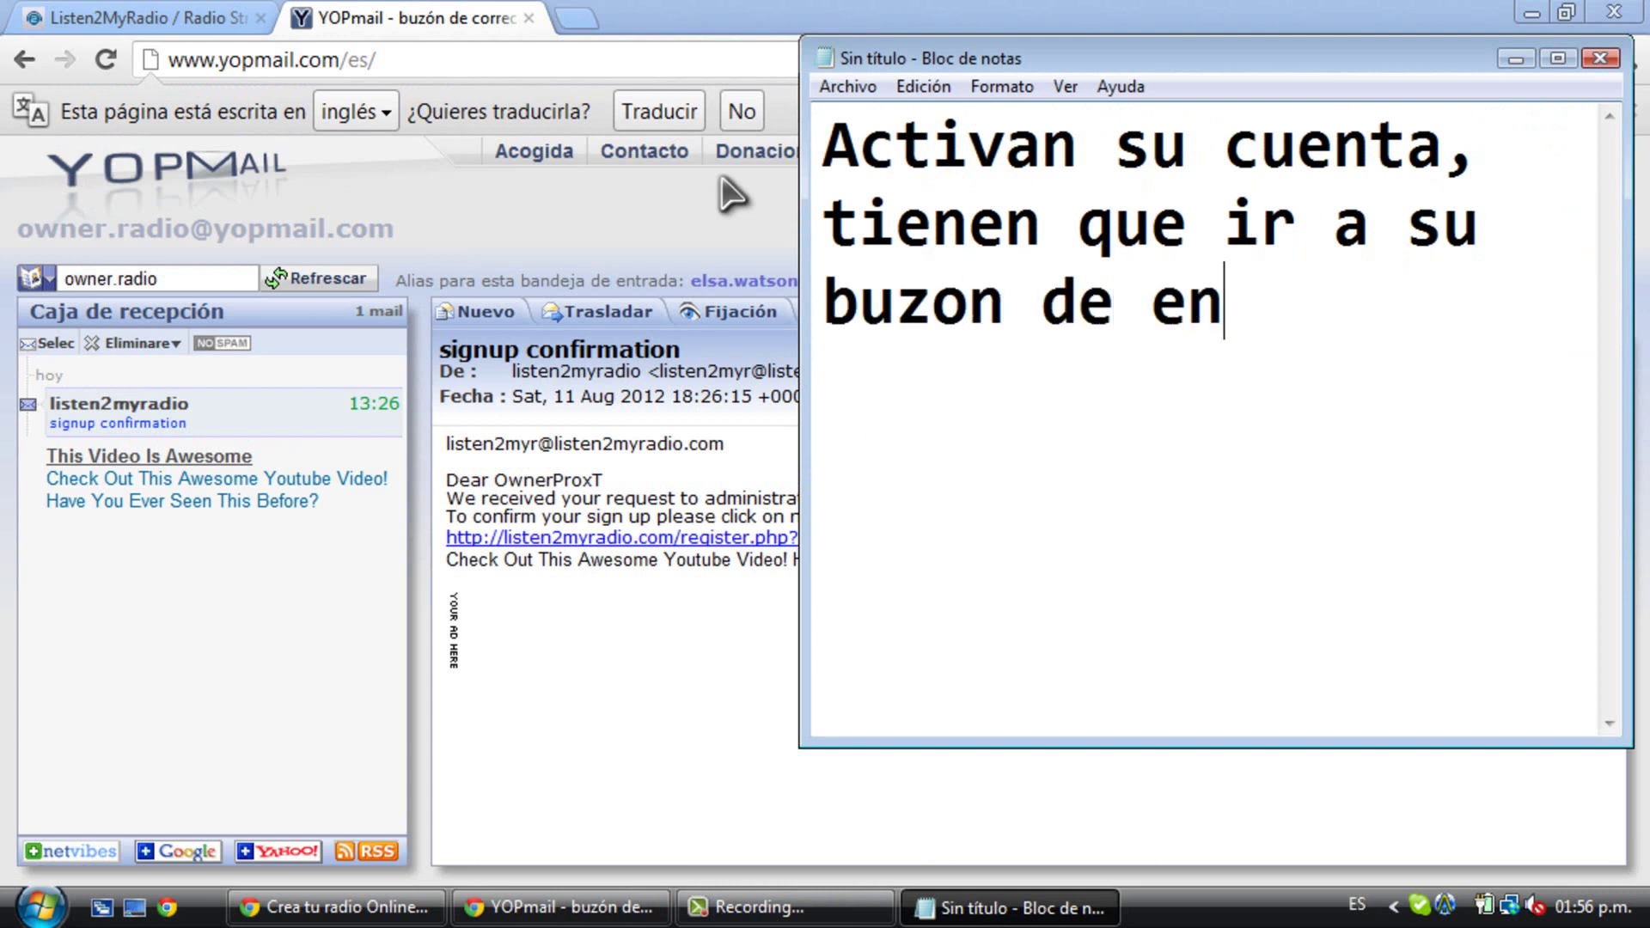
pyautogui.write('trada y ')
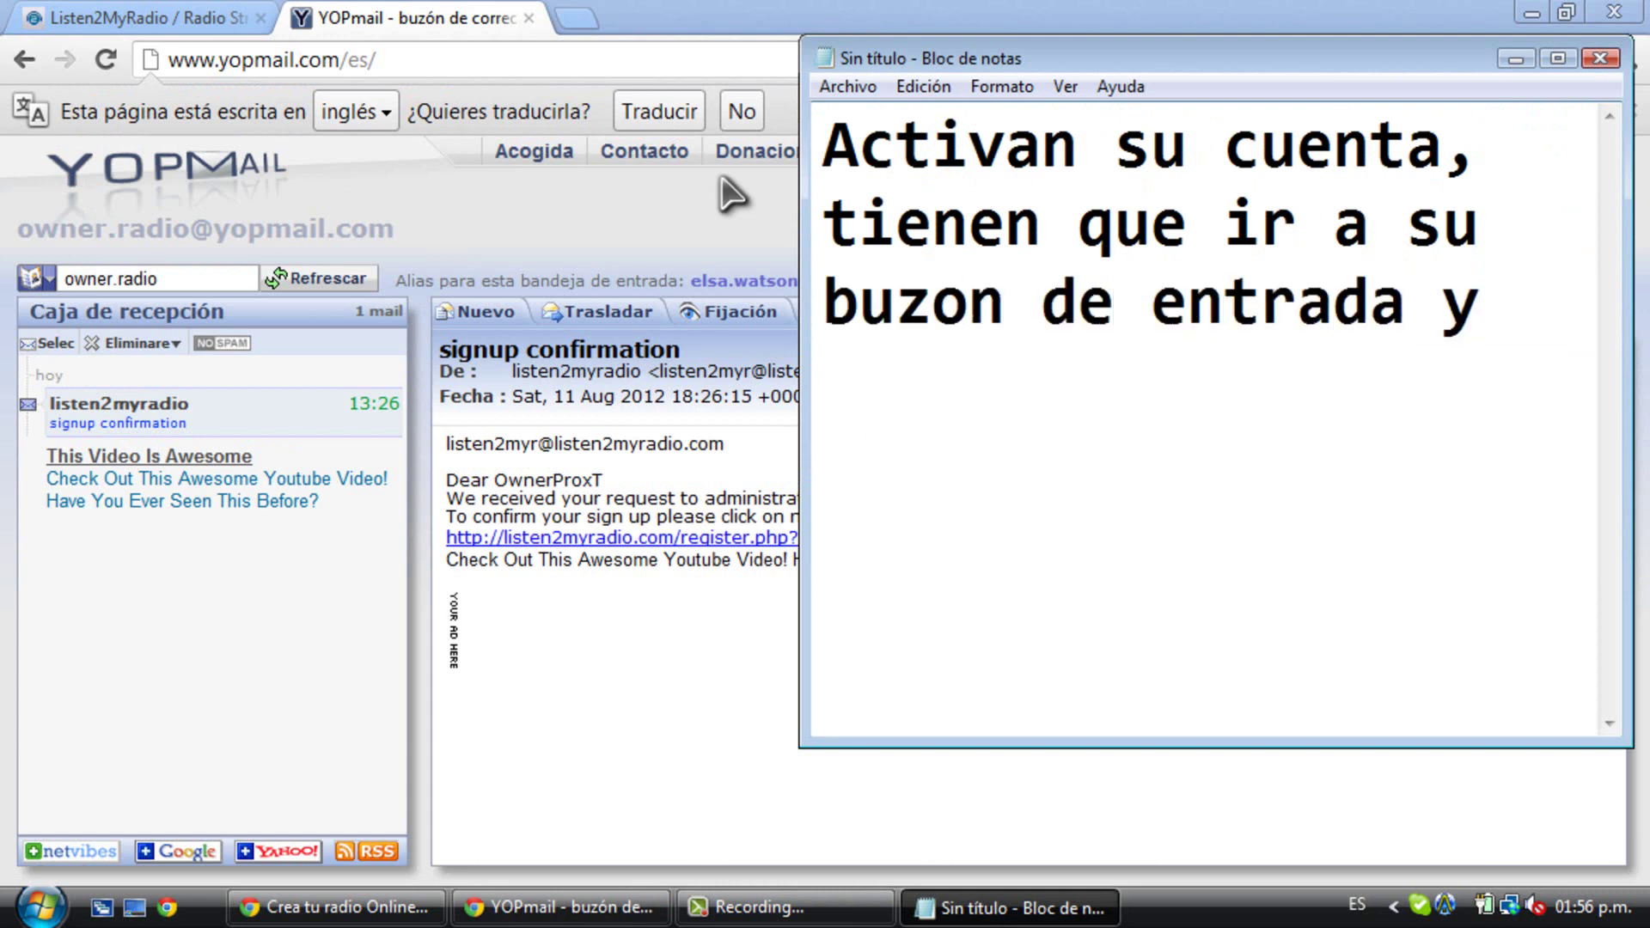
pyautogui.write('ver si les llego un correo')
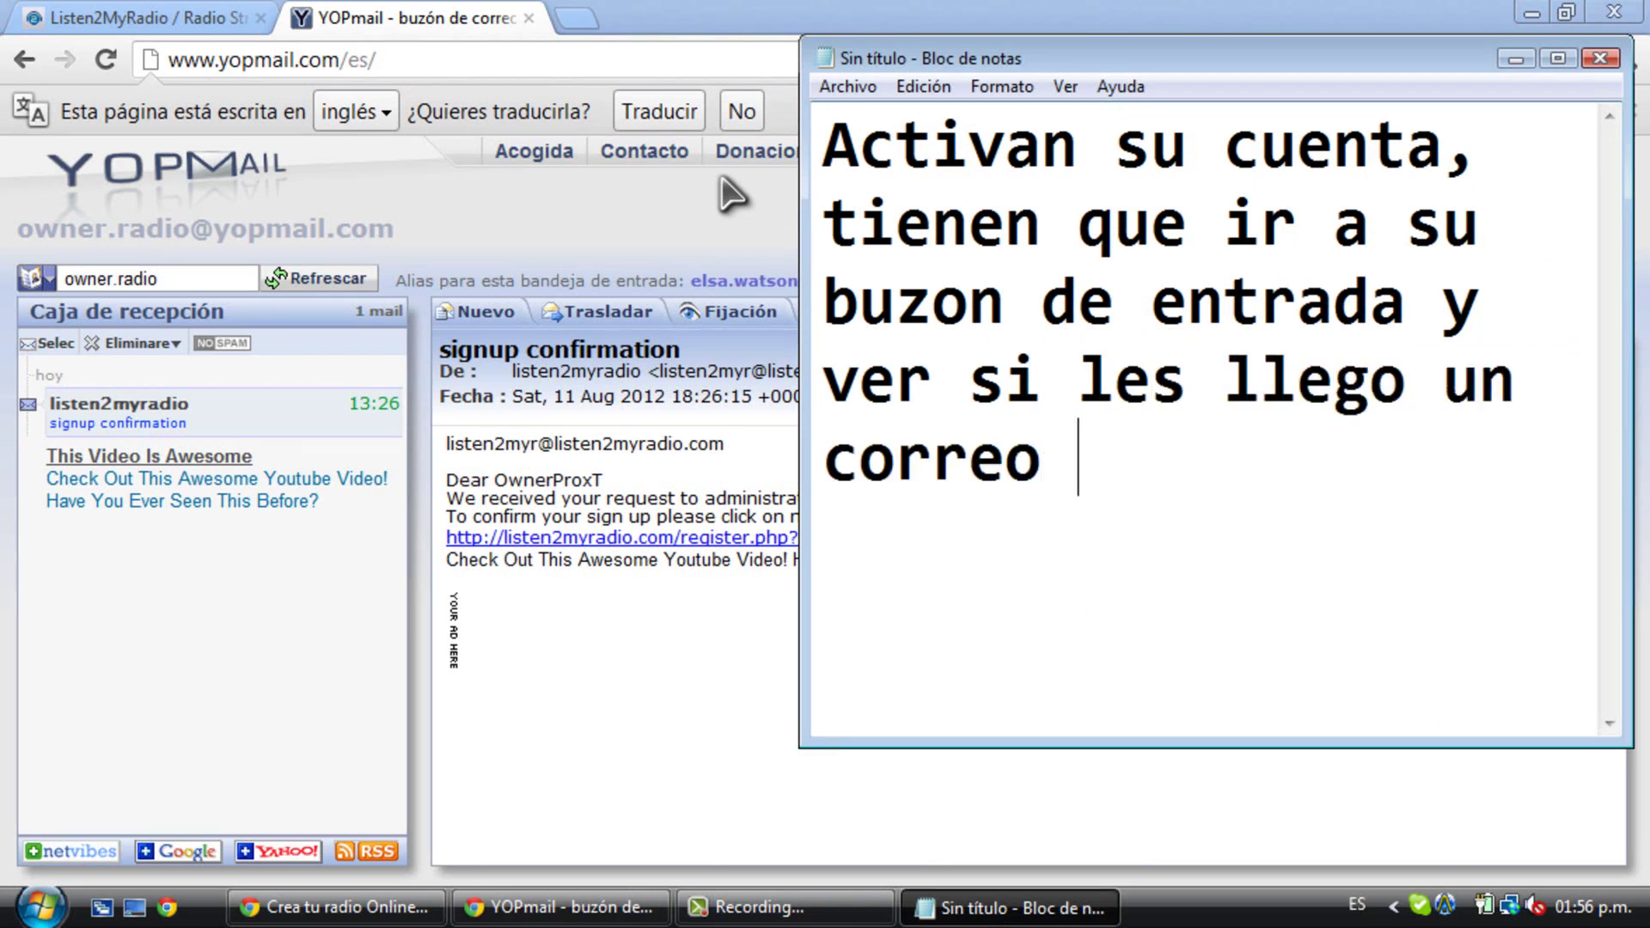
pyautogui.write(' de listen')
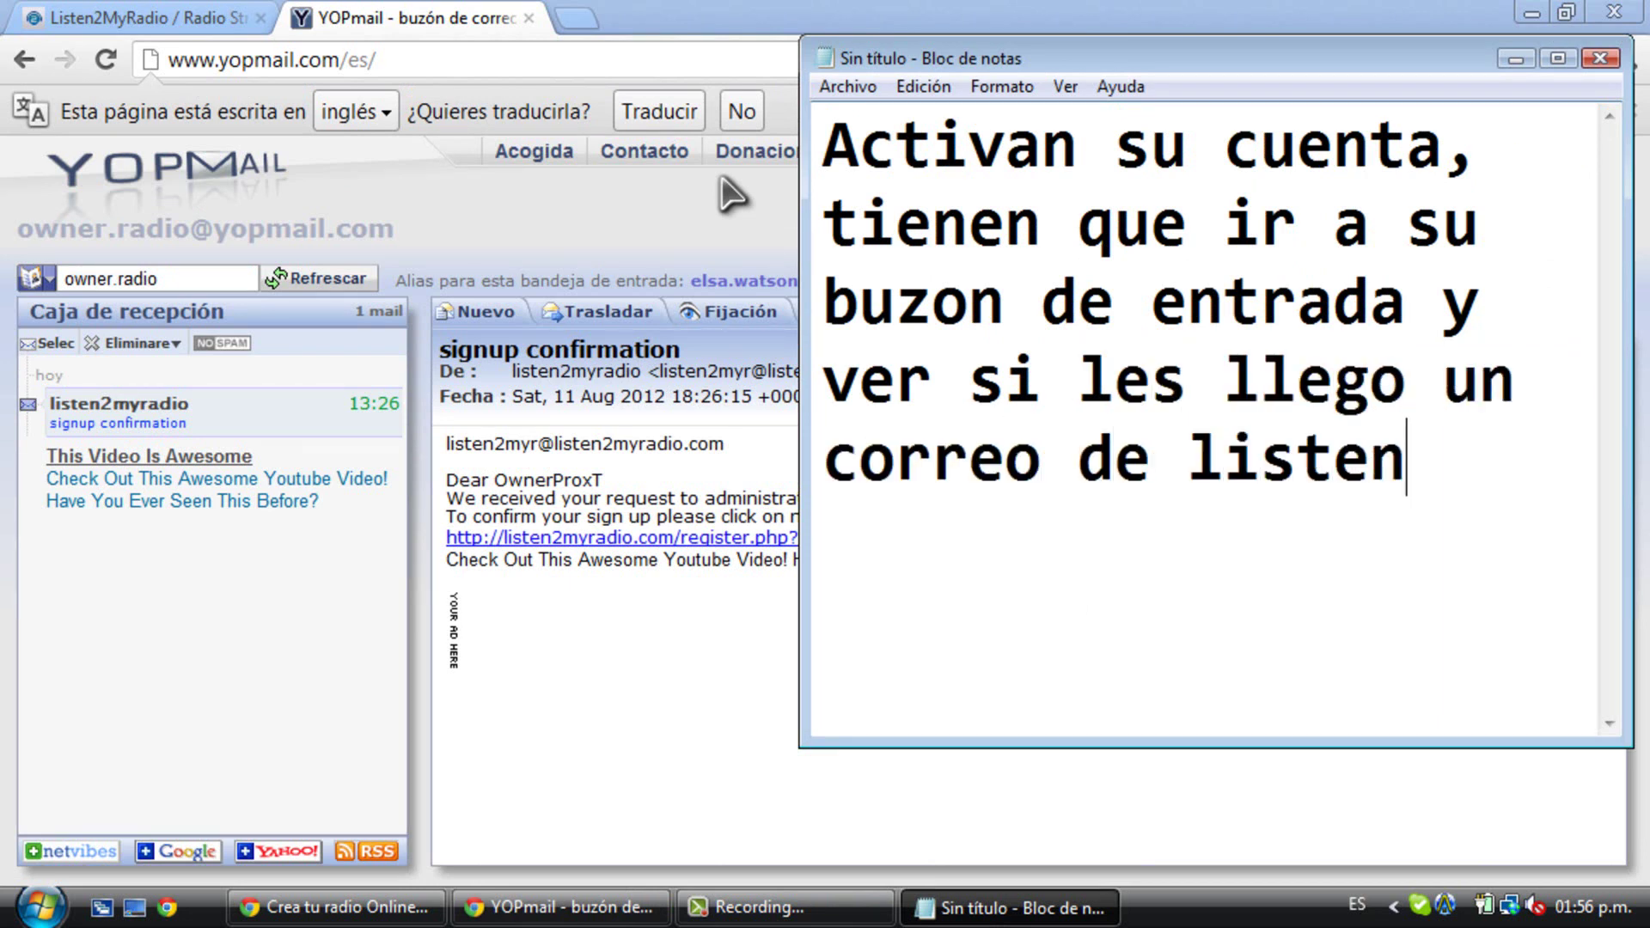
pyautogui.write('2myradio y activan su ')
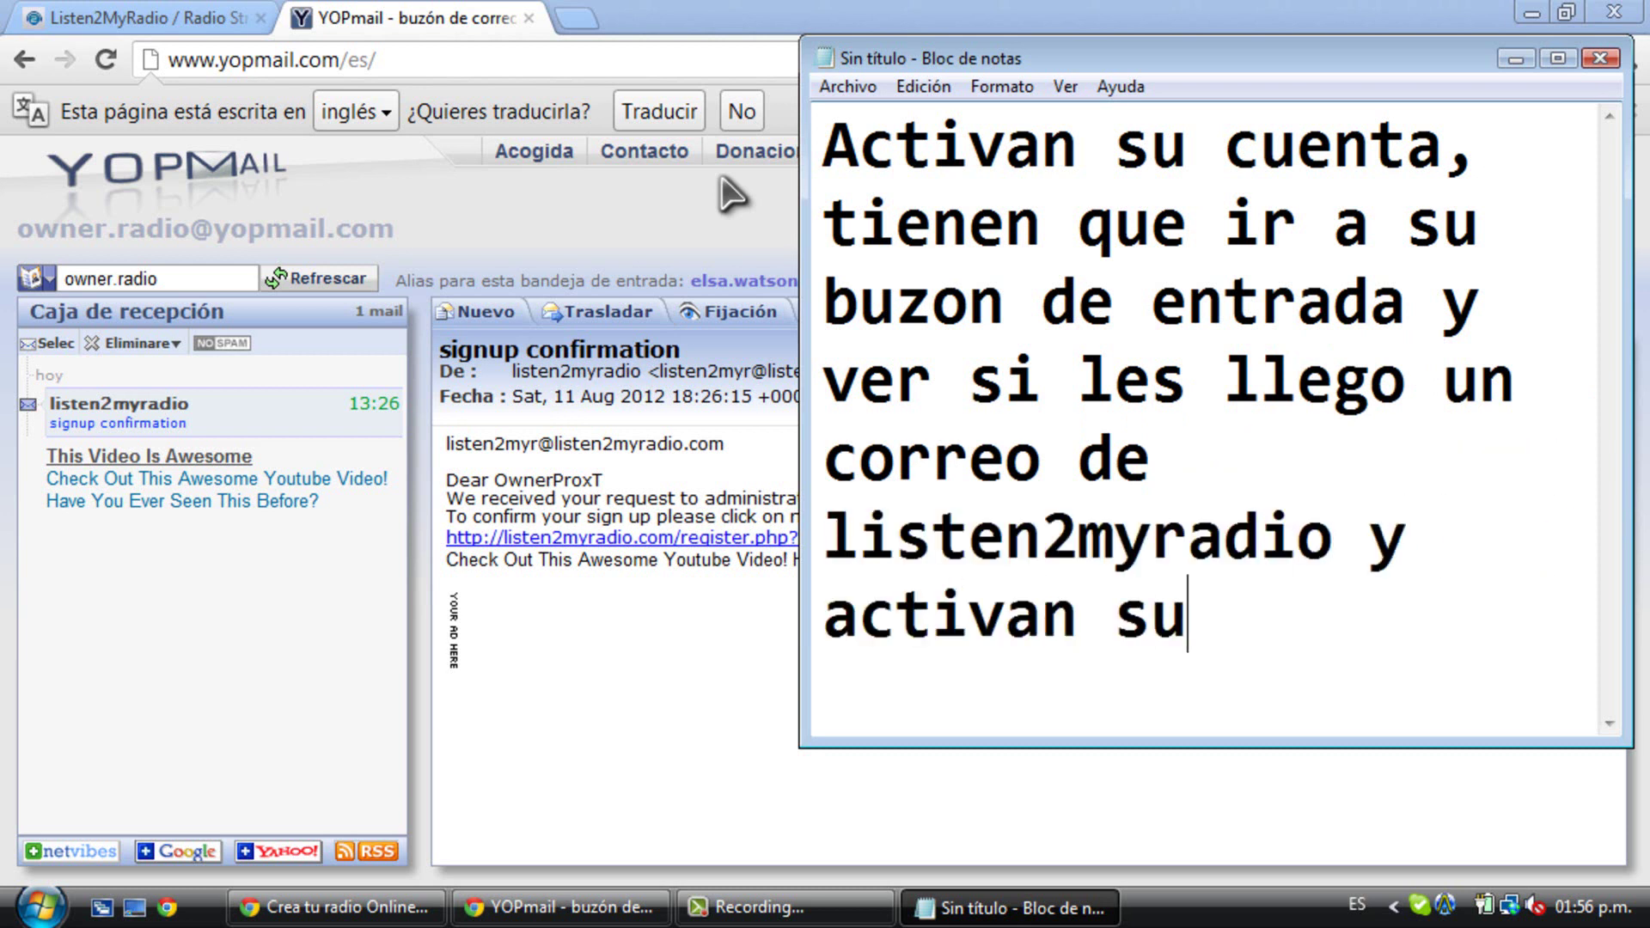
pyautogui.write('cuenta')
pyautogui.click(653, 685)
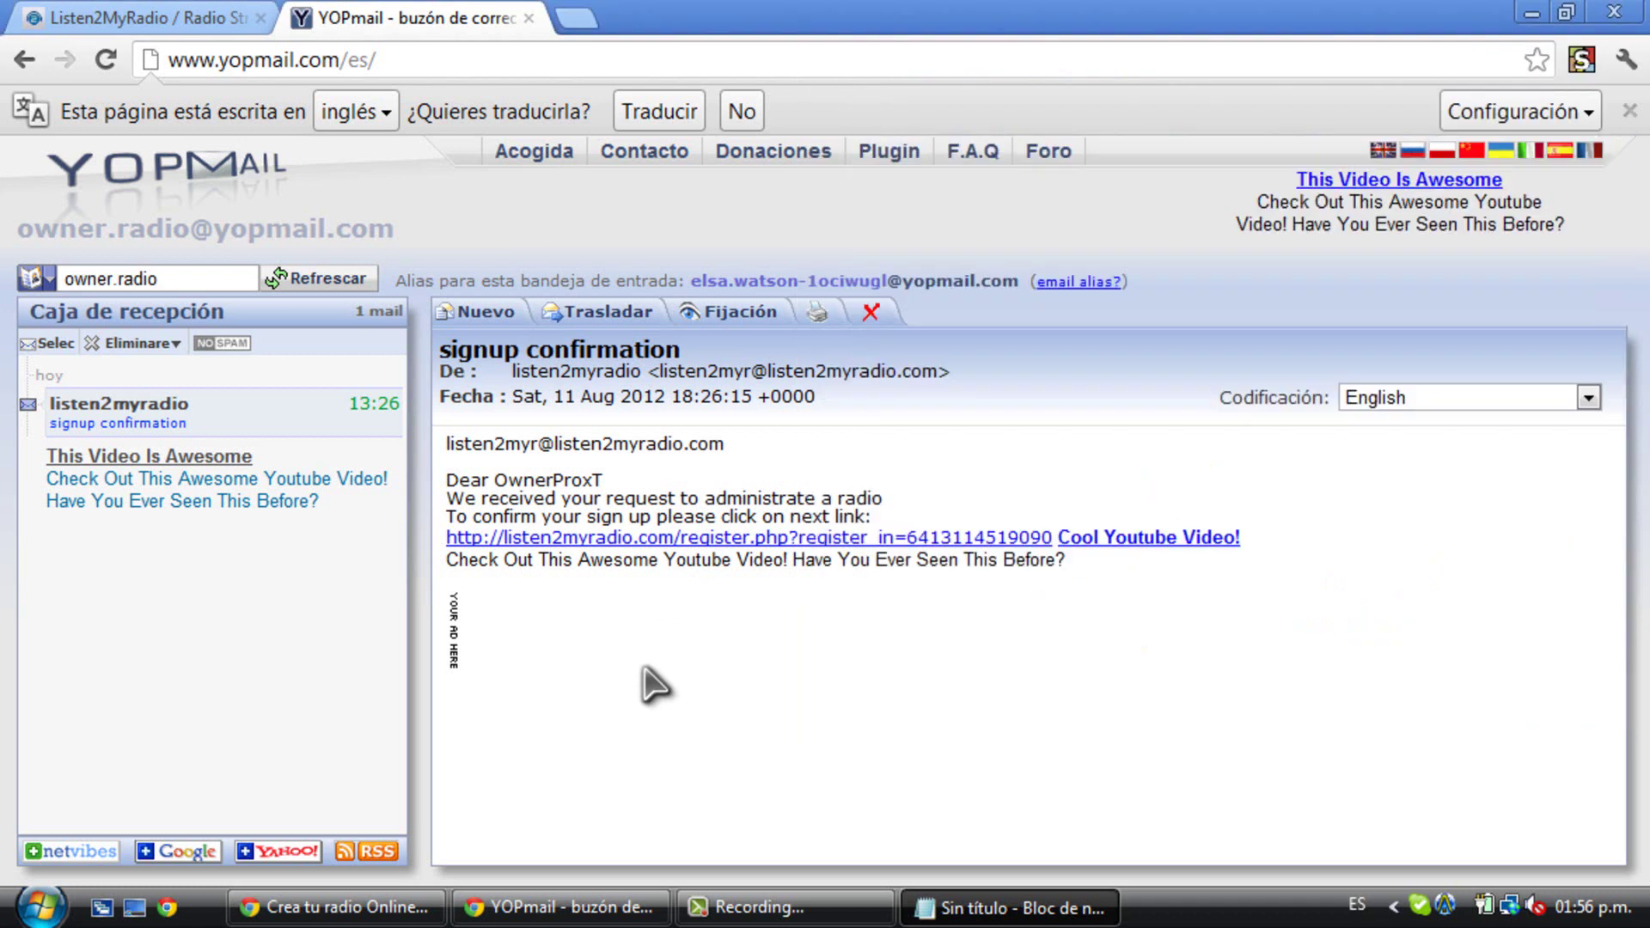
# - Open the register.php confirmation link, backing out of an ad, then close the YOPmail tab
pyautogui.click(1085, 542)
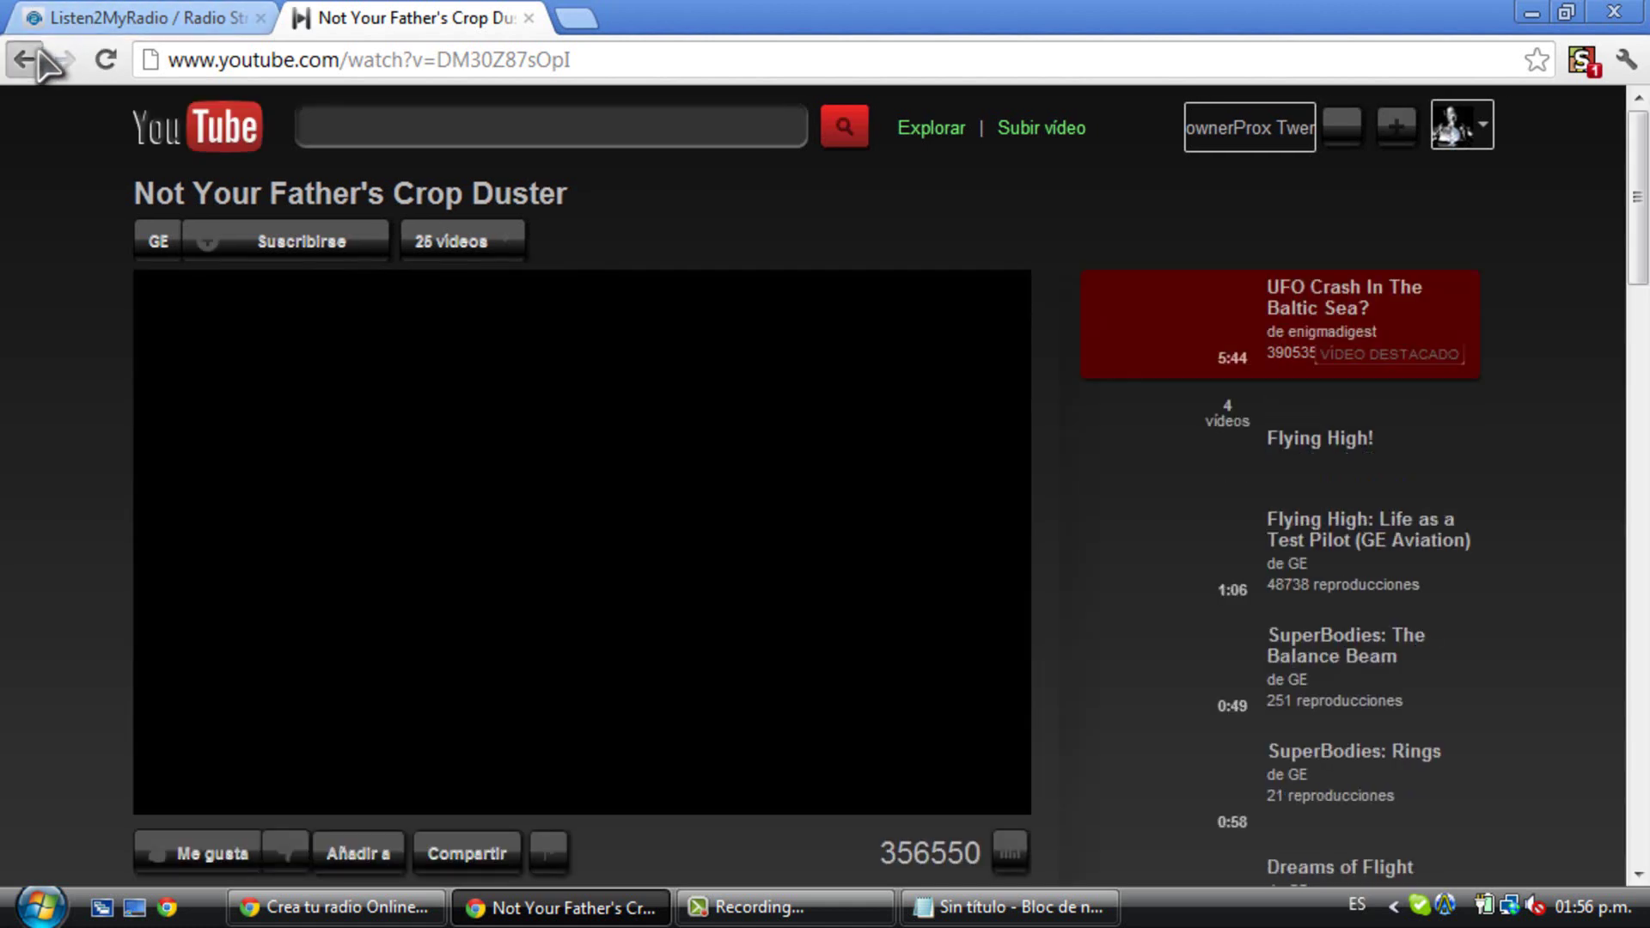
pyautogui.click(39, 53)
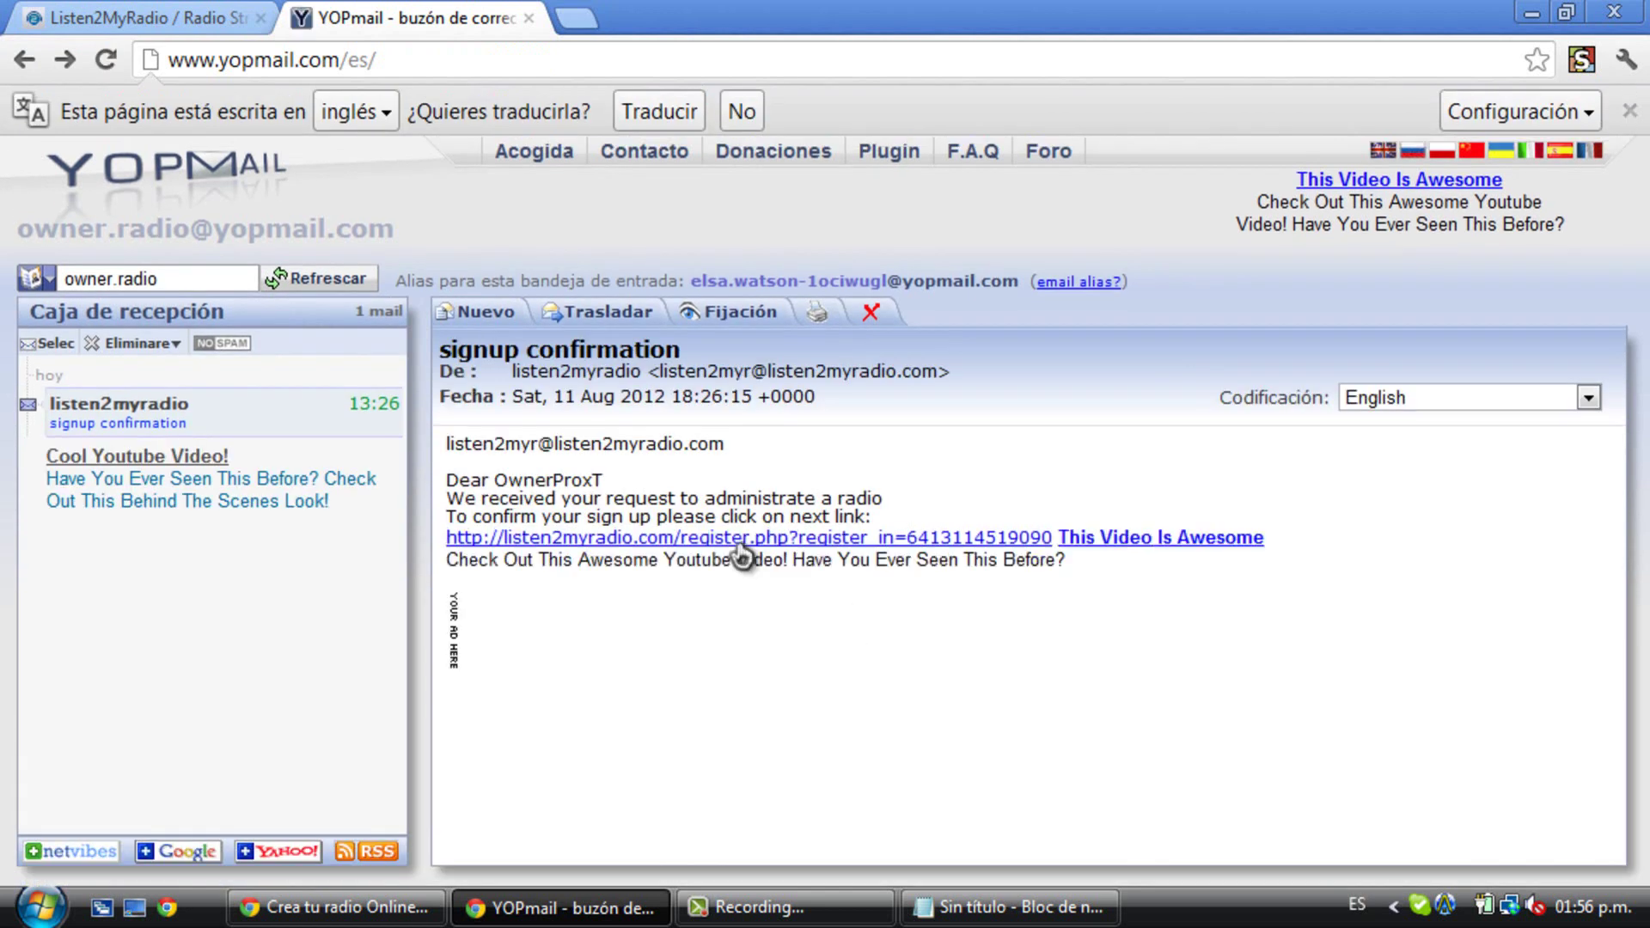
pyautogui.click(666, 543)
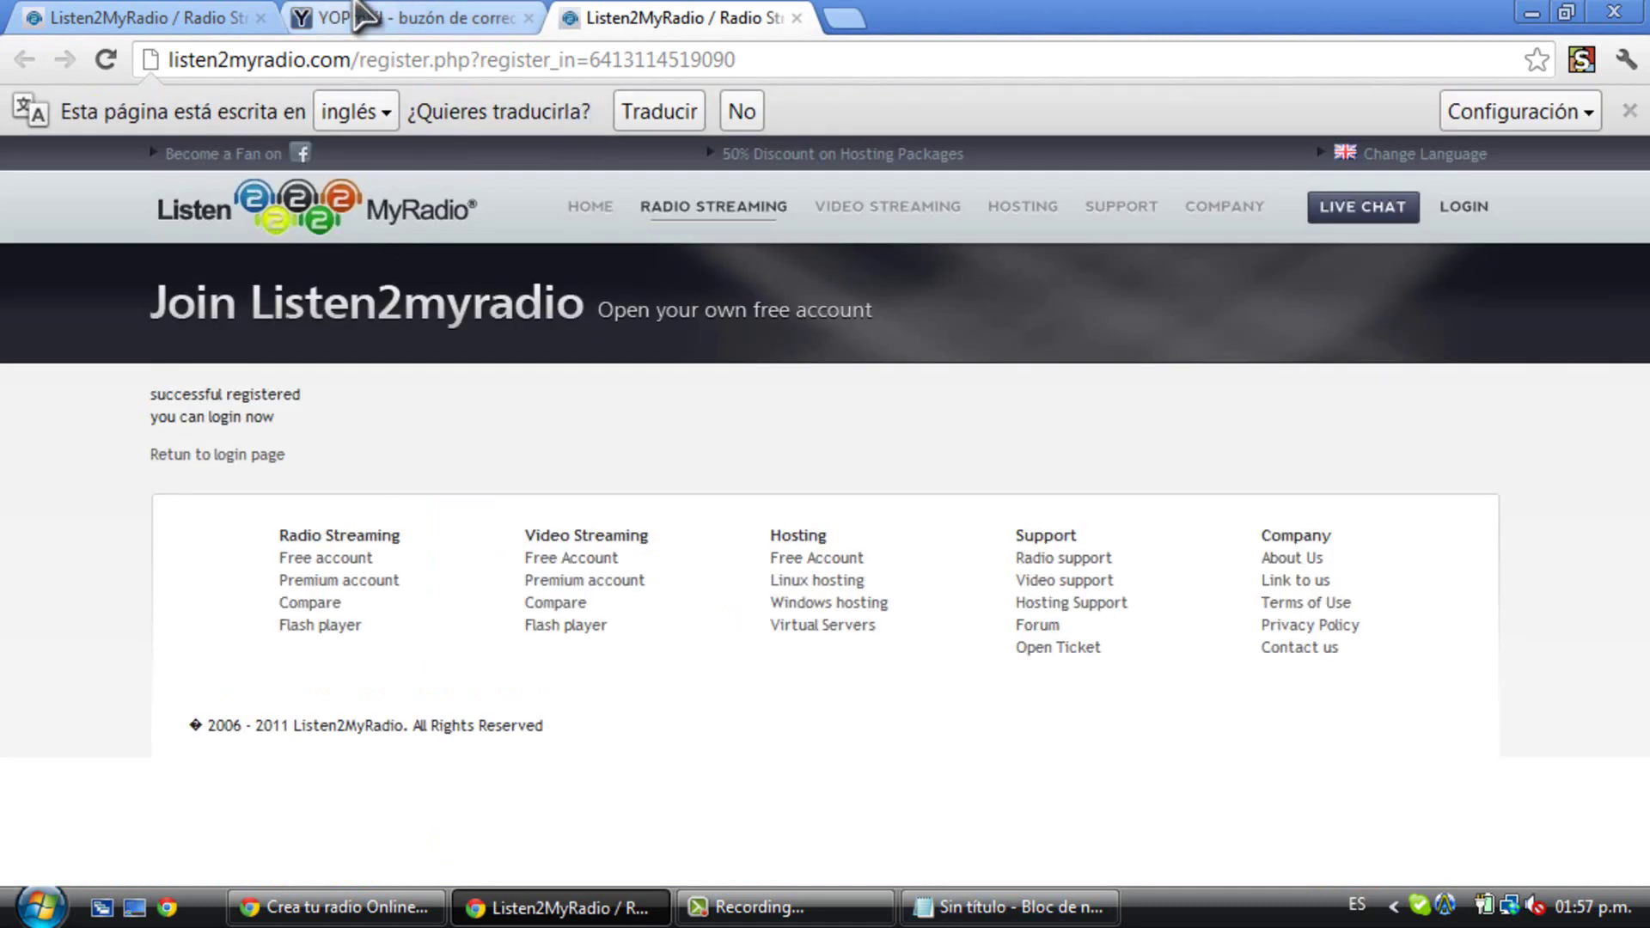
pyautogui.moveTo(745, 235)
pyautogui.click(527, 18)
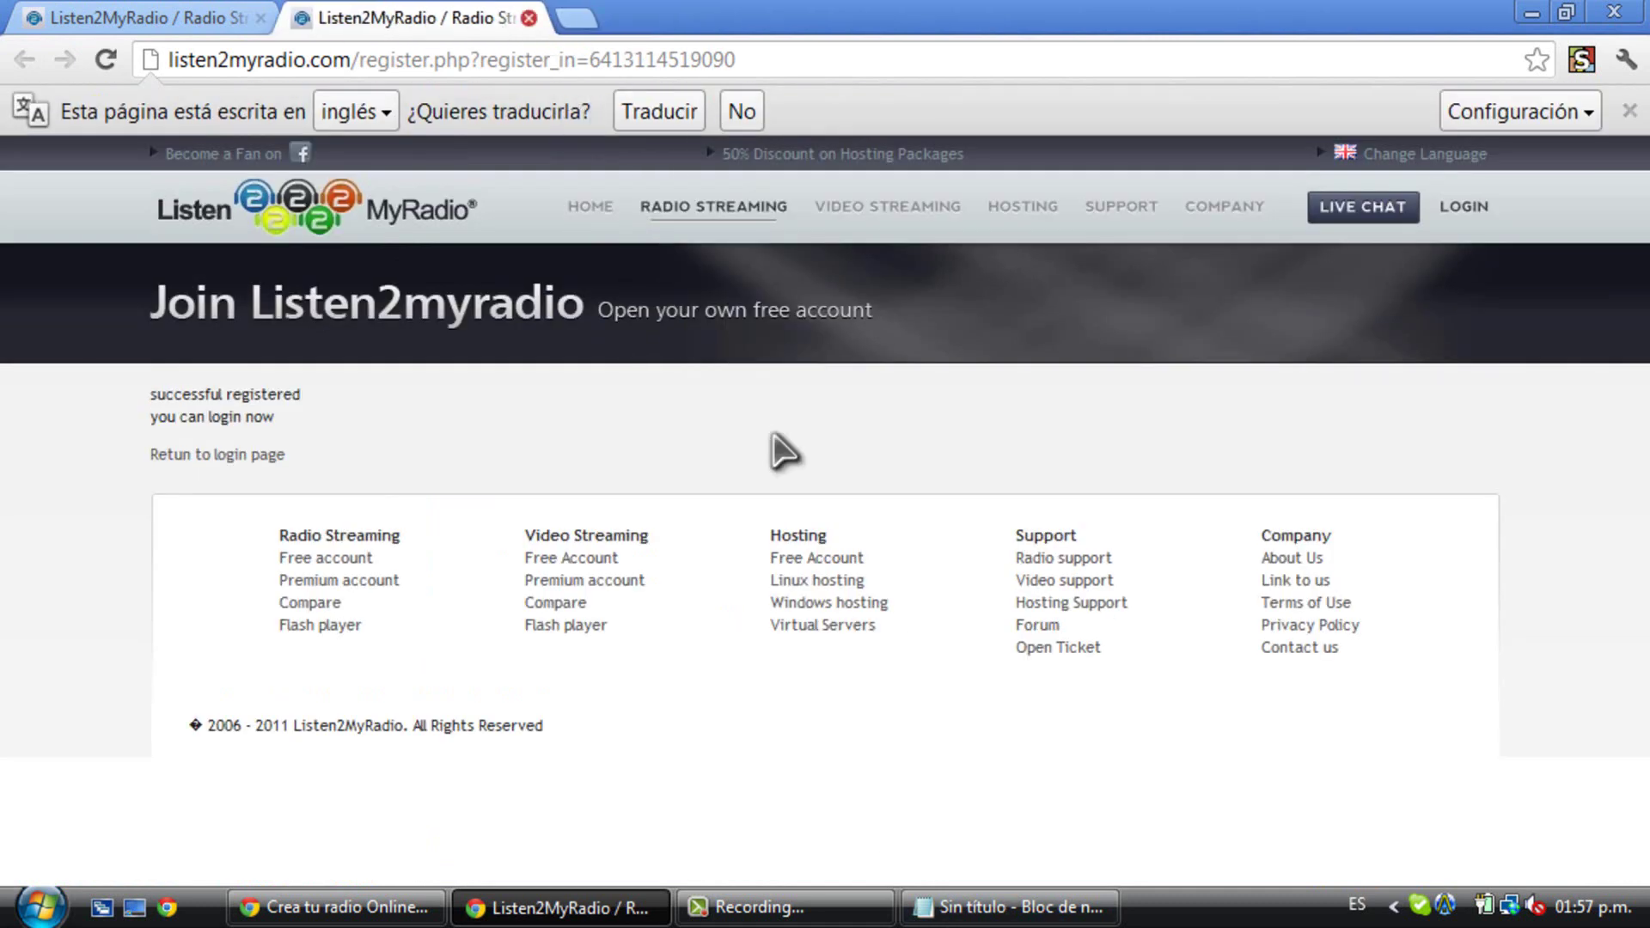
# - Rewrite the note as 'Ya active mi cuenta ahora van a Login - Free Account y inician sección'
pyautogui.hotkey('alt', 'Tab')
pyautogui.moveTo(1488, 625); pyautogui.dragTo(633, 42)
pyautogui.press('BackSpace')
pyautogui.write('P')
pyautogui.press('BackSpace')
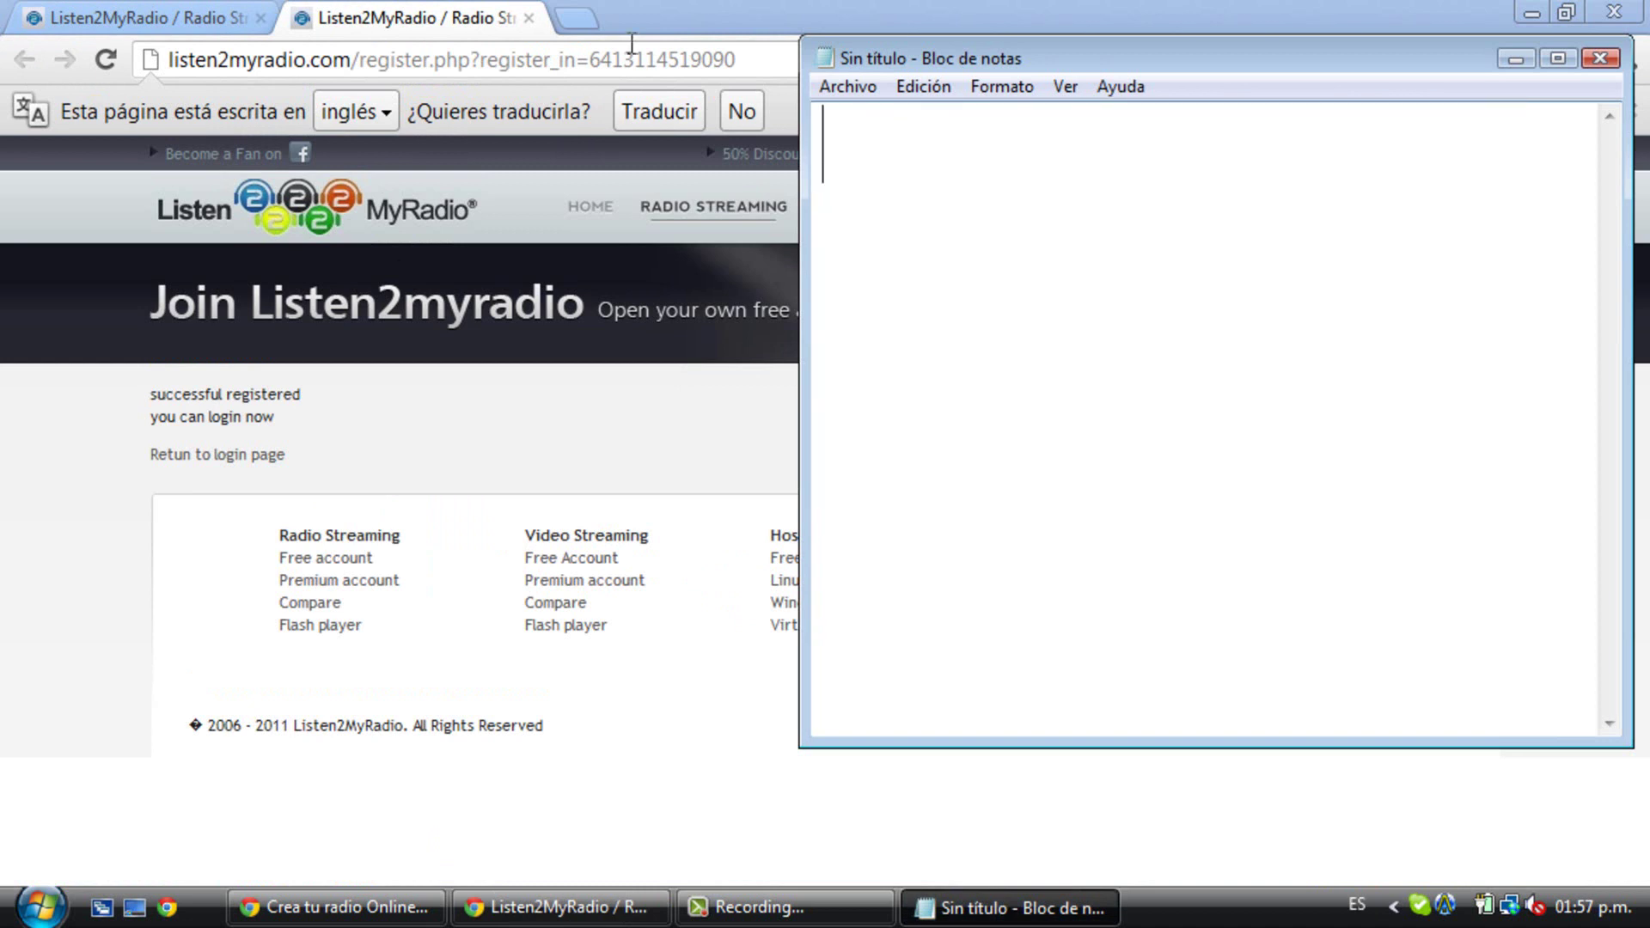
pyautogui.write('Ya active')
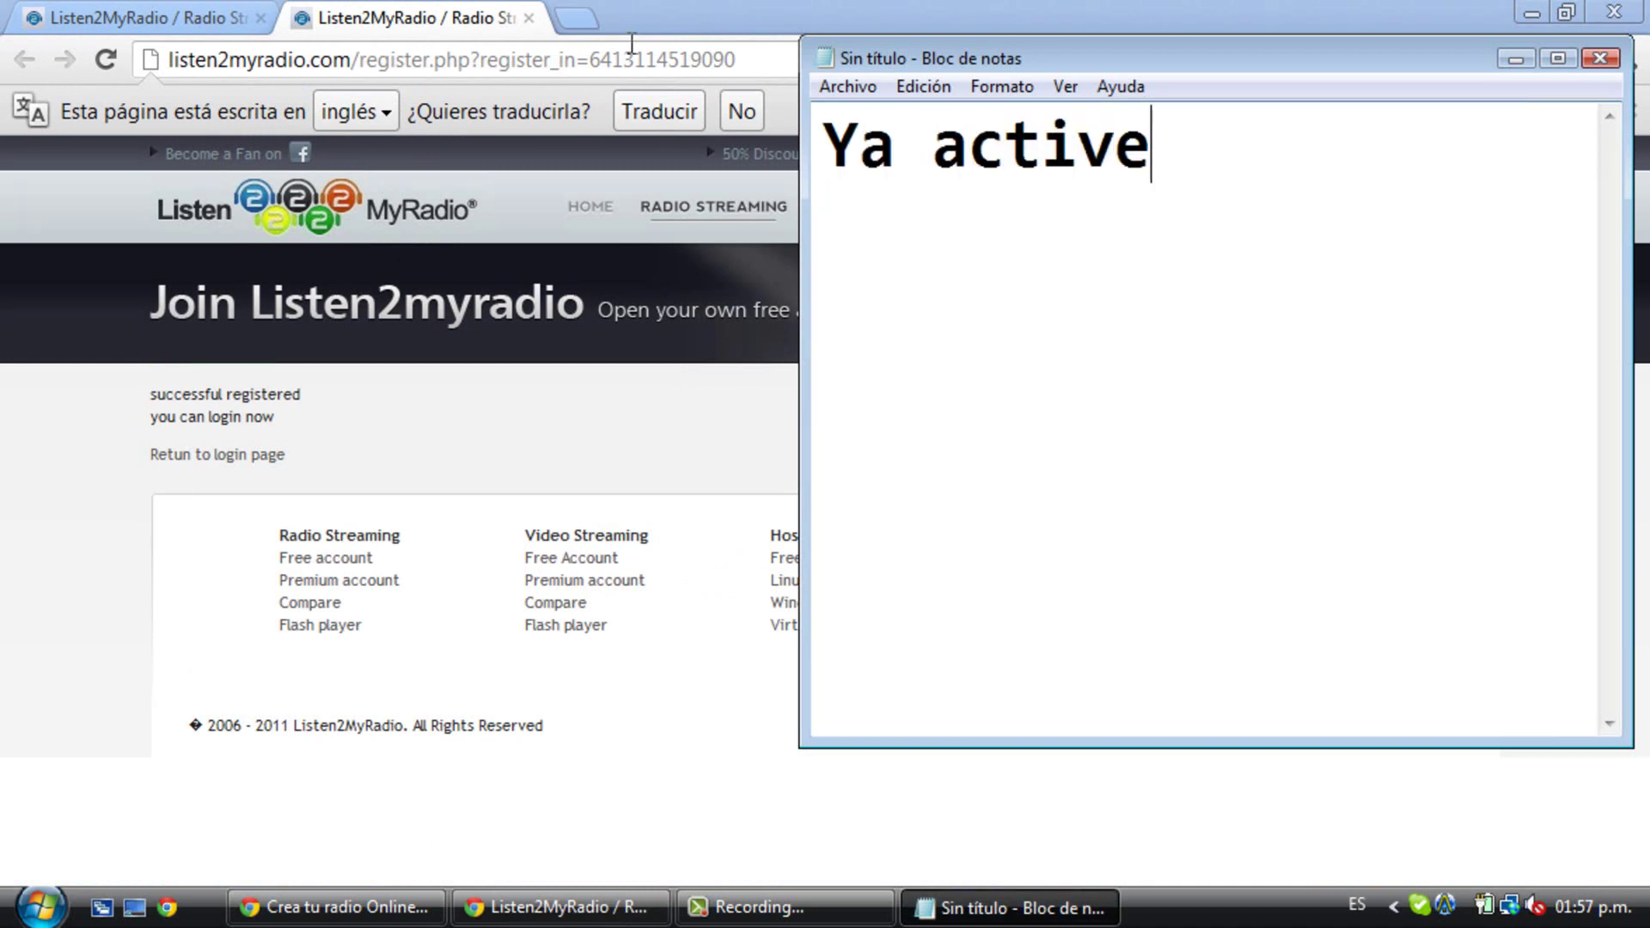
pyautogui.write(' mi cuenta aho')
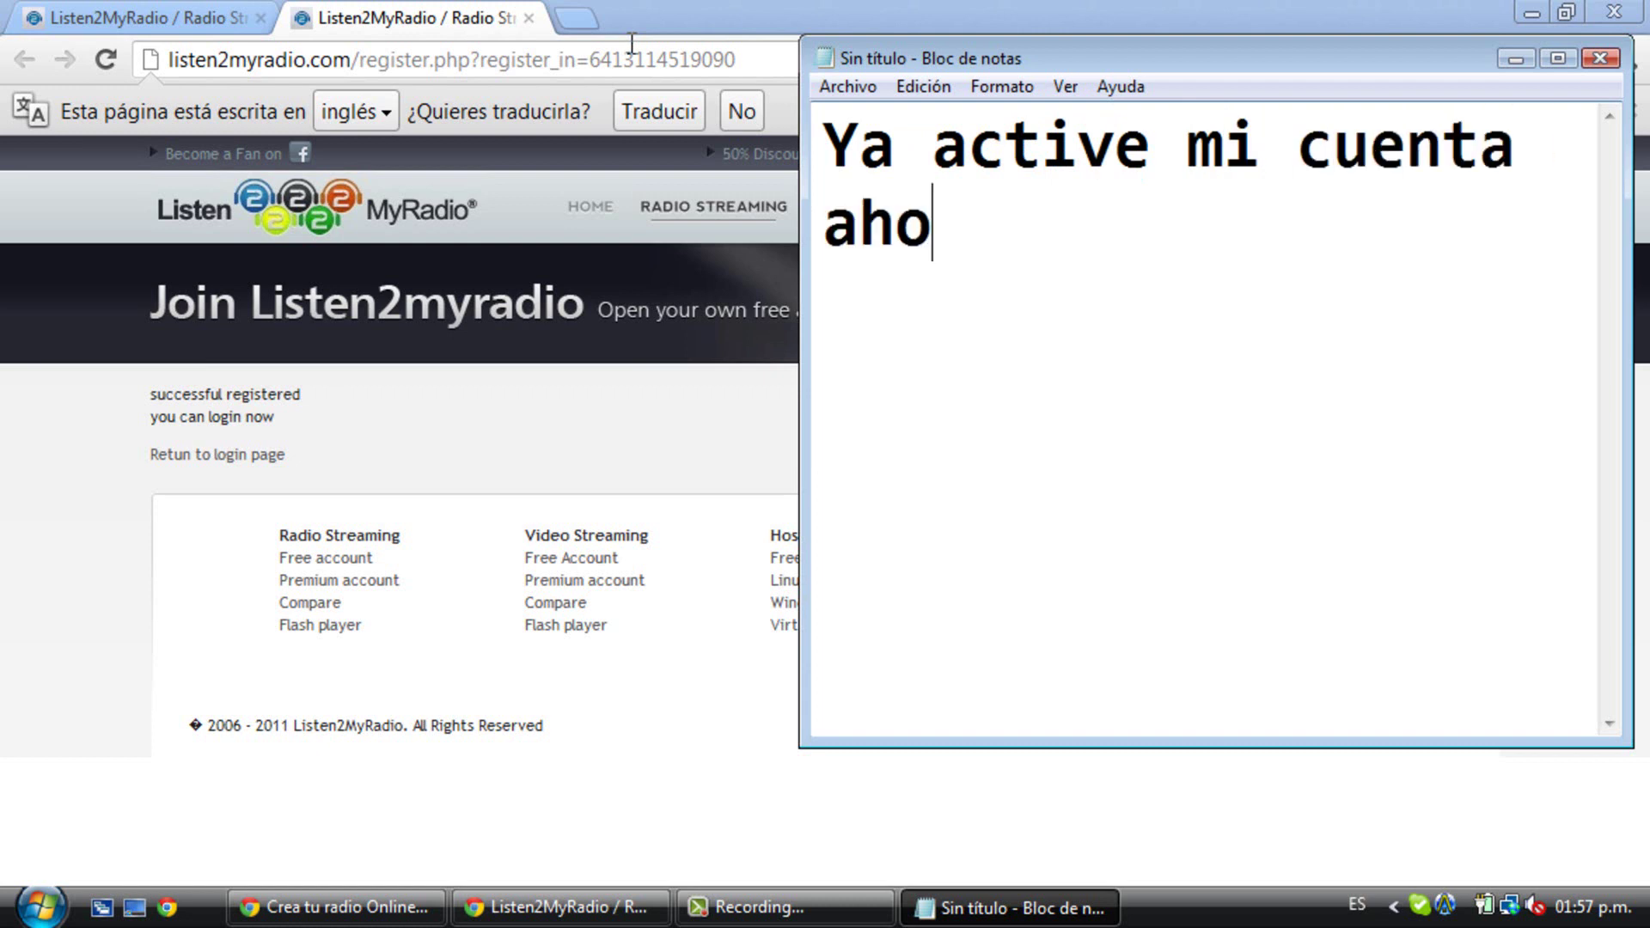
pyautogui.write('ra van a Login - Fr')
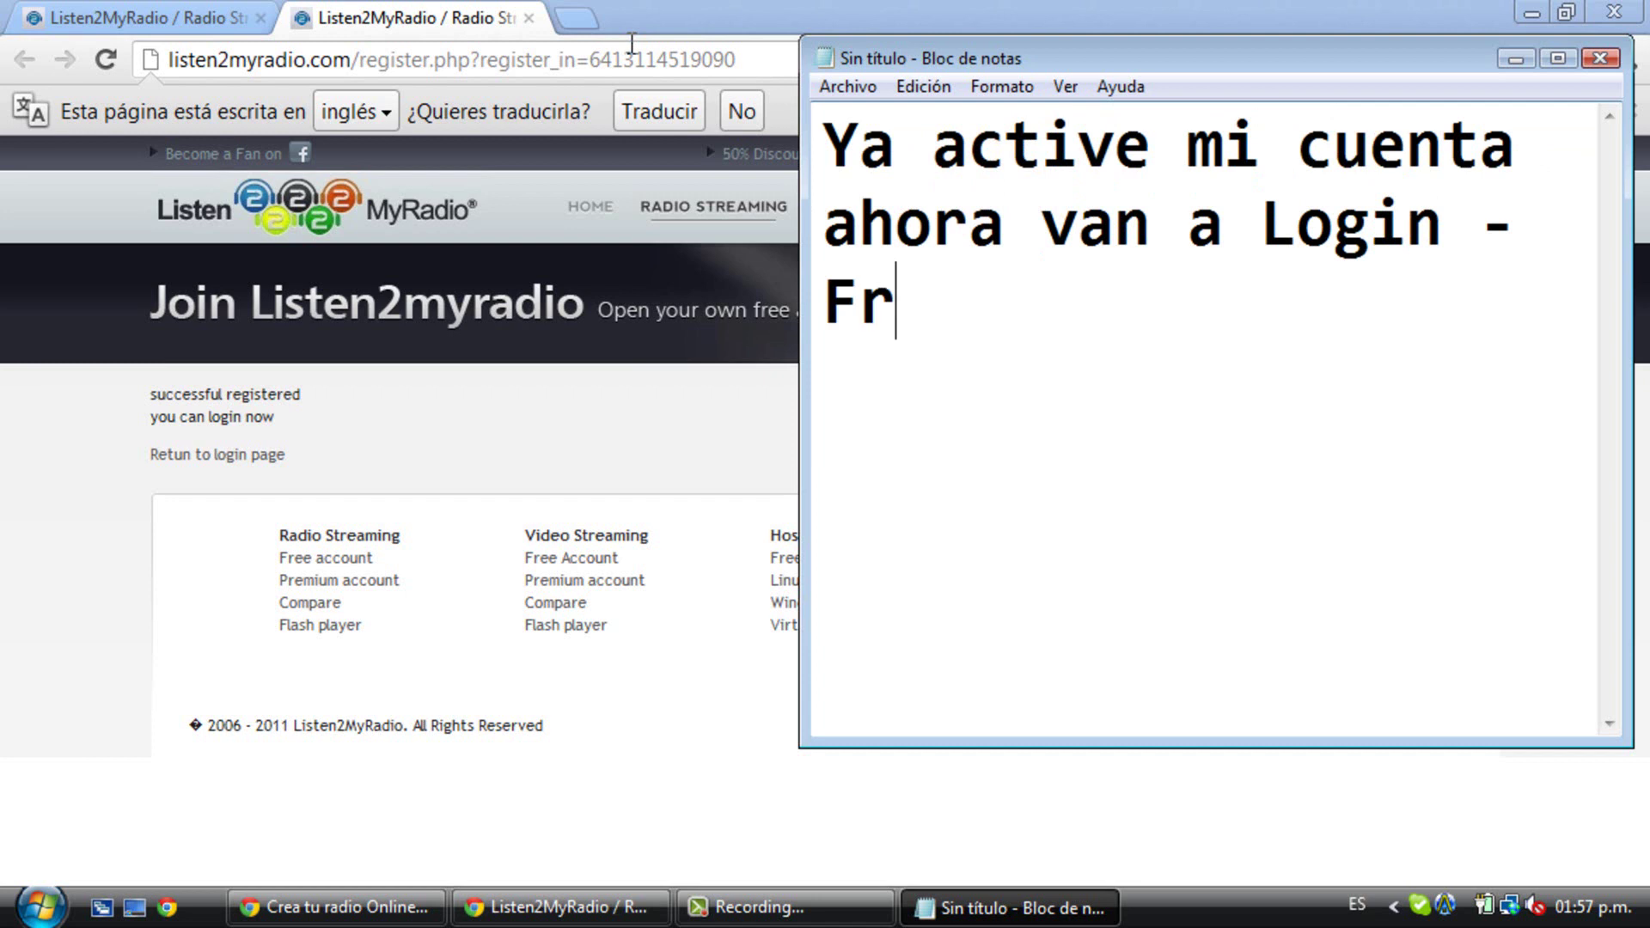
pyautogui.write('ee Account y se ')
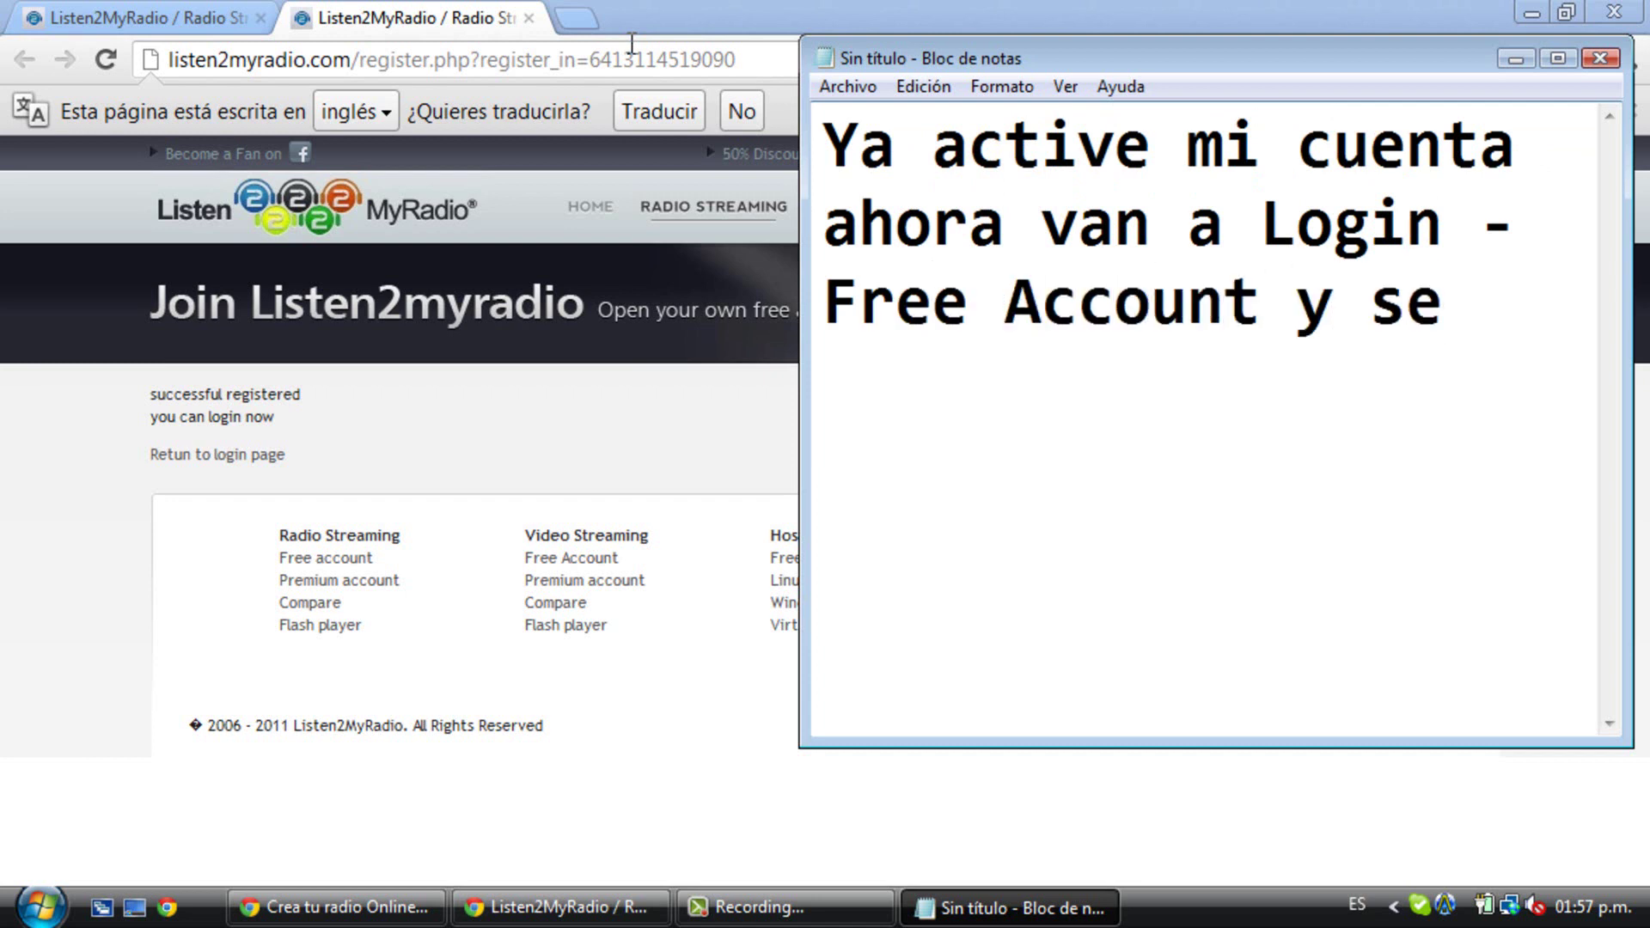
pyautogui.press('BackSpace')
pyautogui.press('BackSpace')
pyautogui.press('BackSpace')
pyautogui.write('inician s')
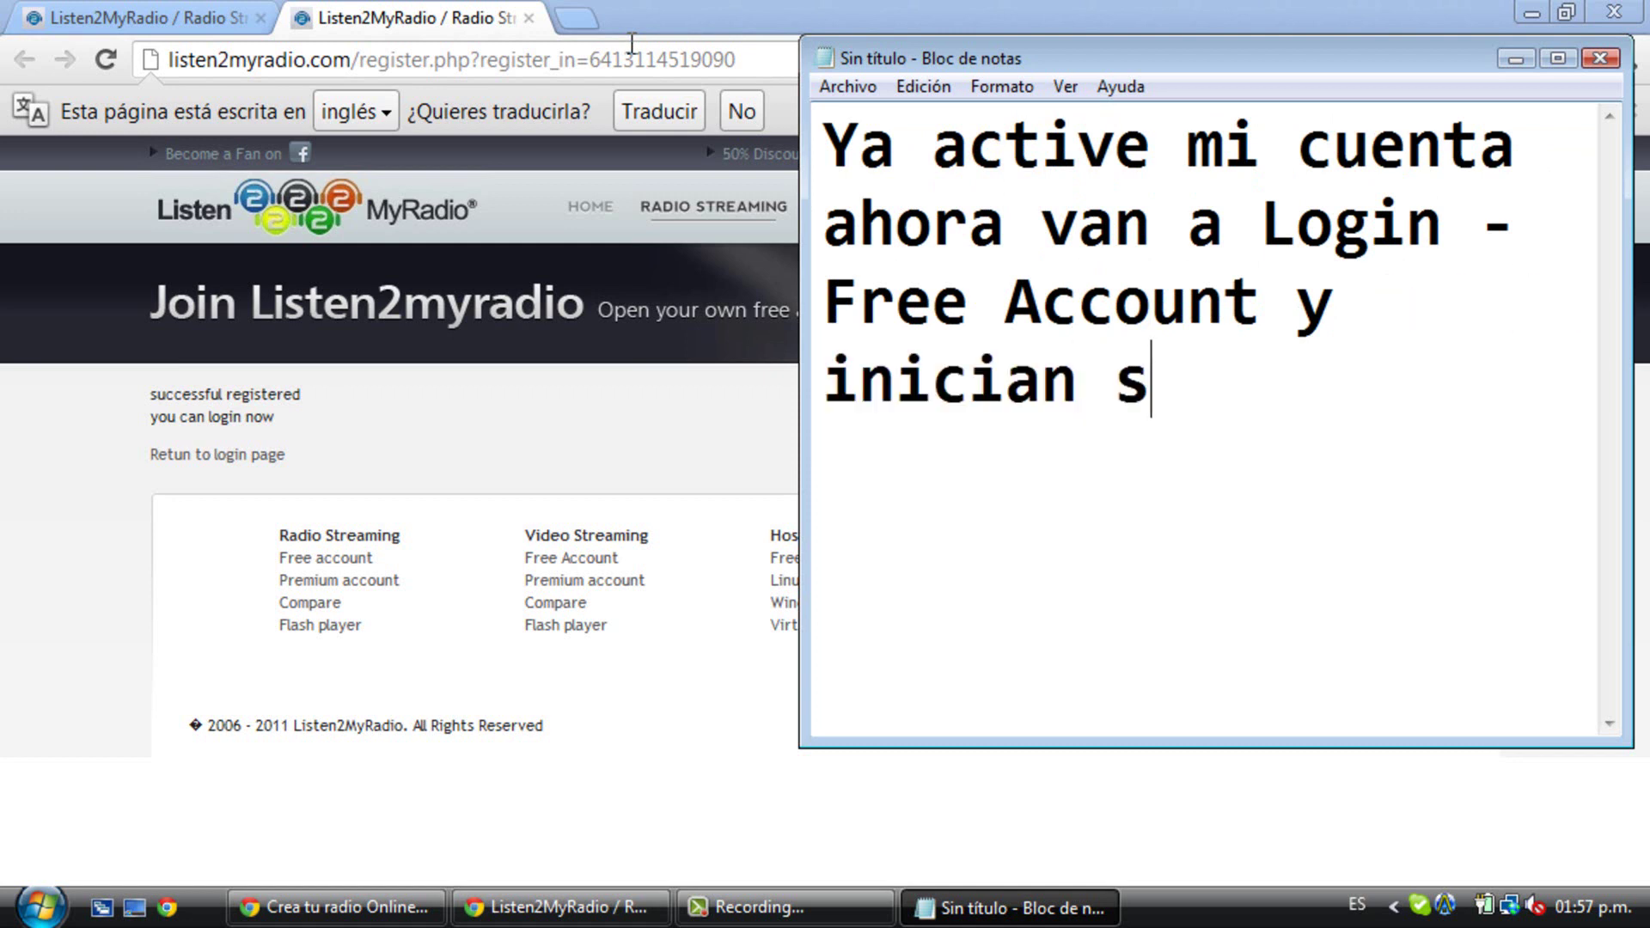
pyautogui.write('ección')
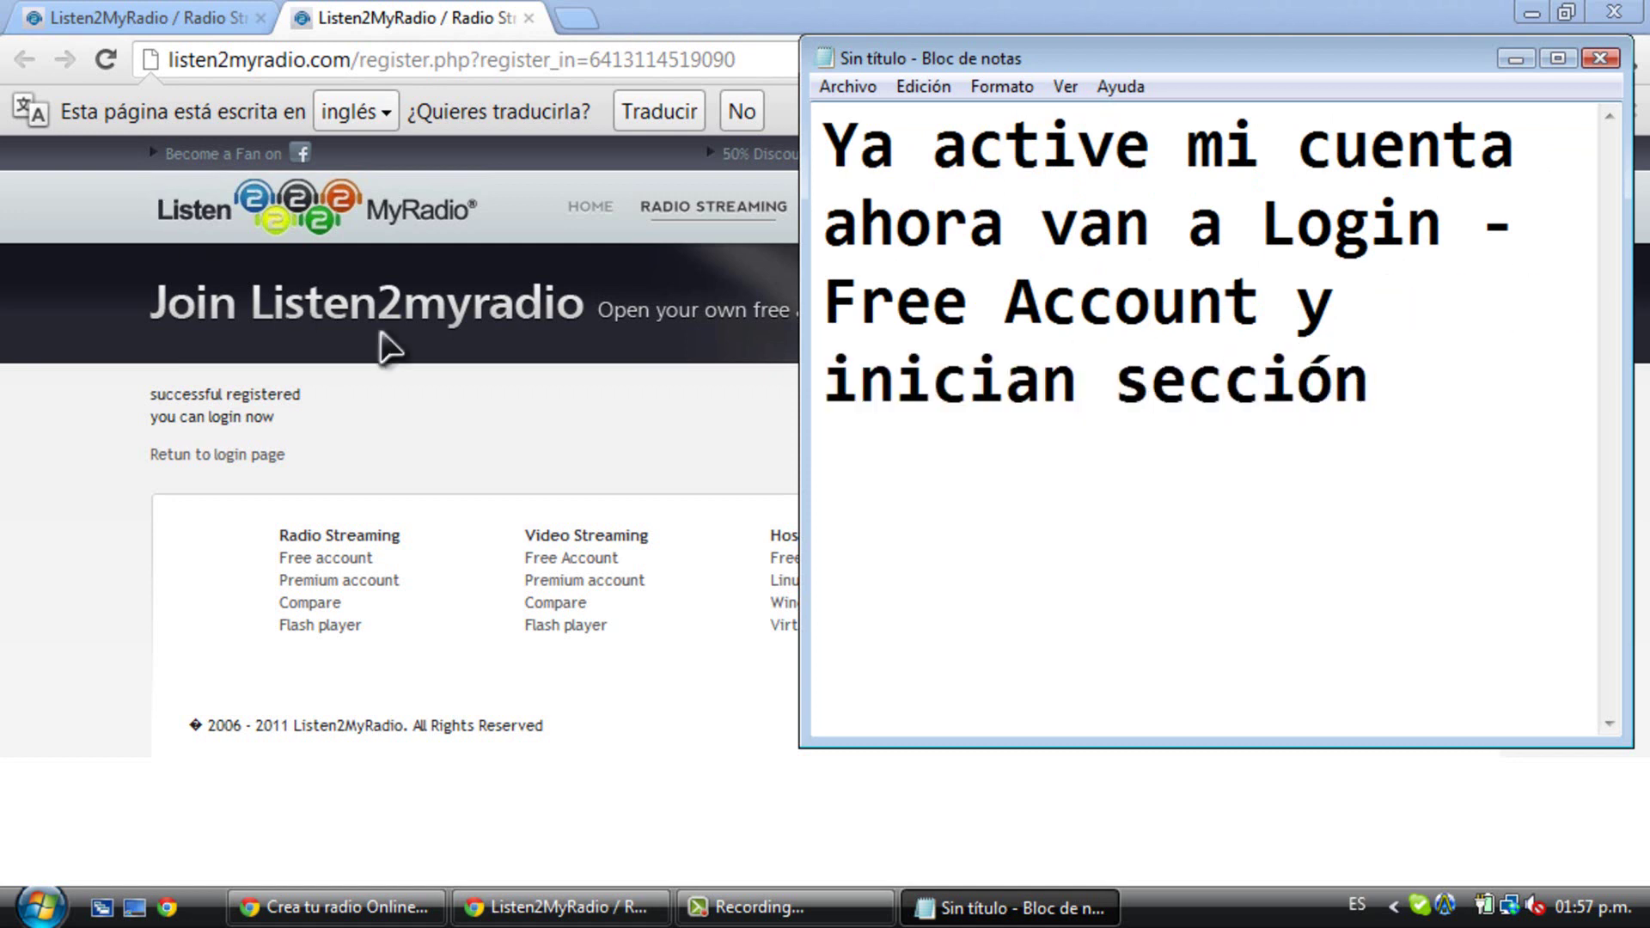
pyautogui.click(456, 378)
# - Sign in through LOGIN > Free Account using the saved account e-mail and password
pyautogui.moveTo(1493, 225)
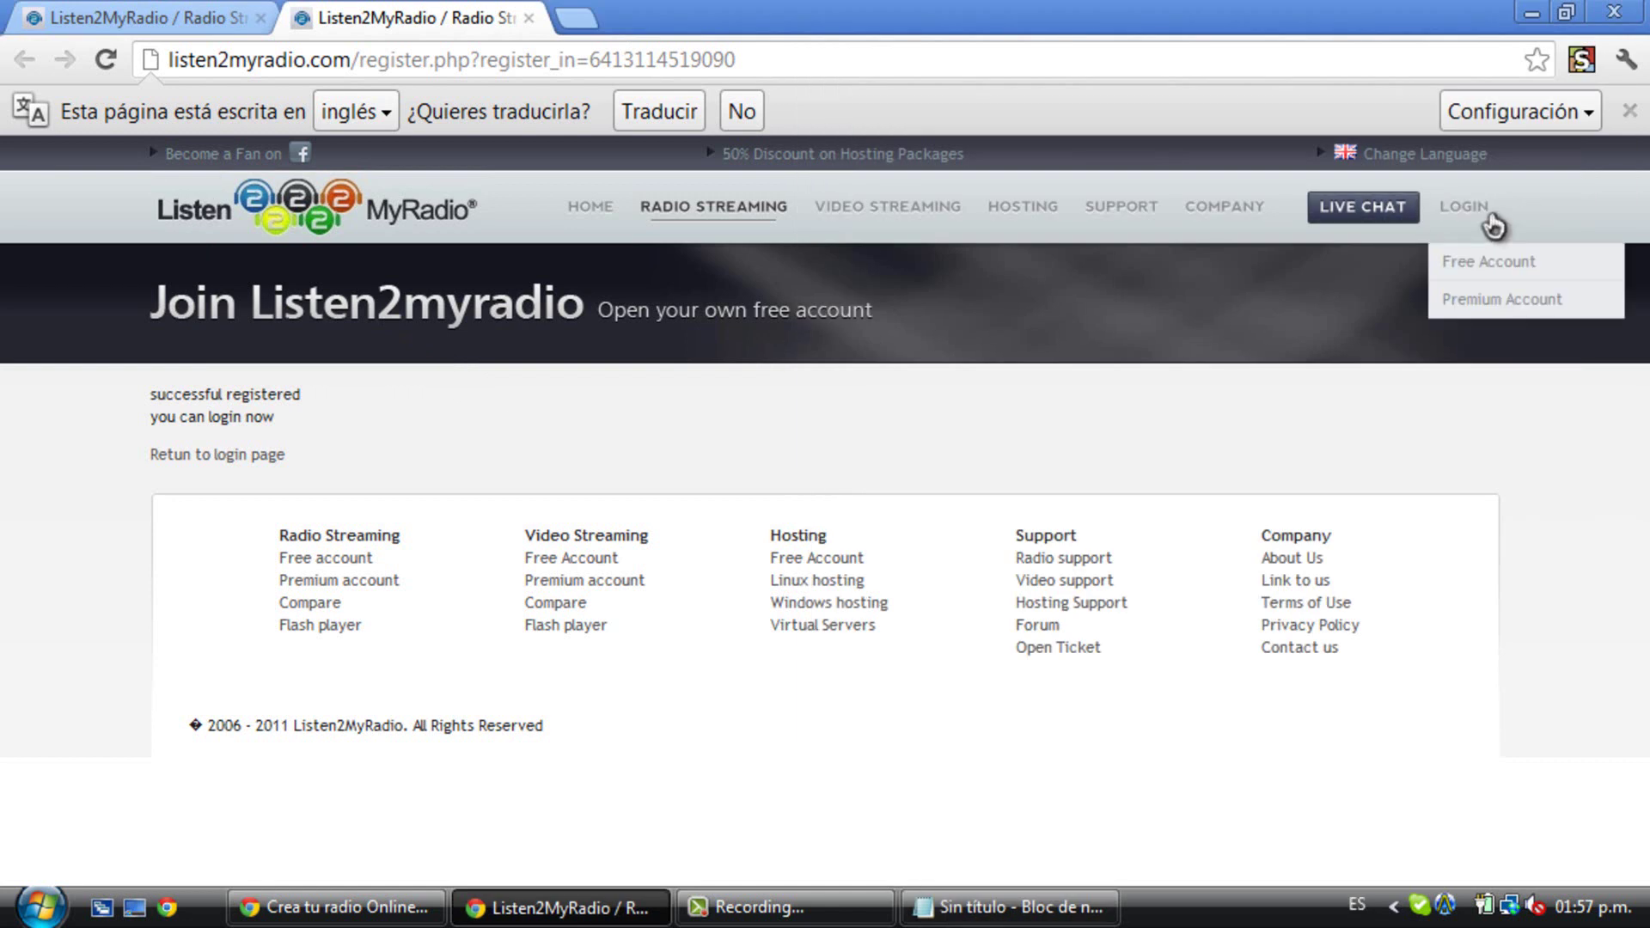
pyautogui.click(1496, 284)
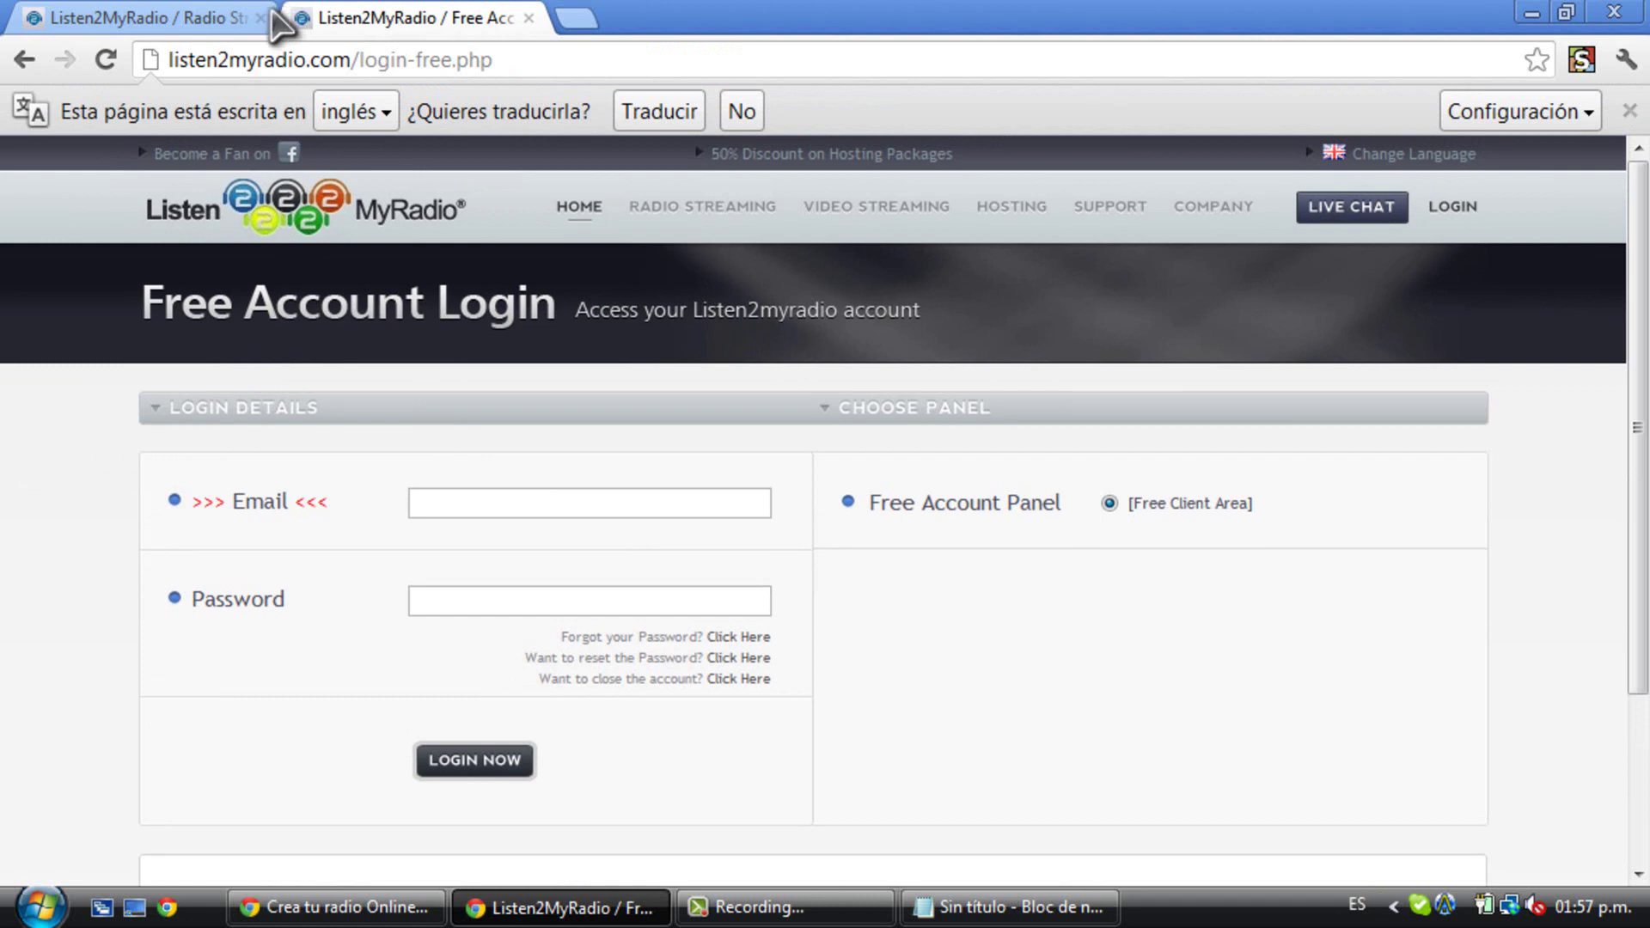
pyautogui.click(259, 17)
pyautogui.click(599, 507)
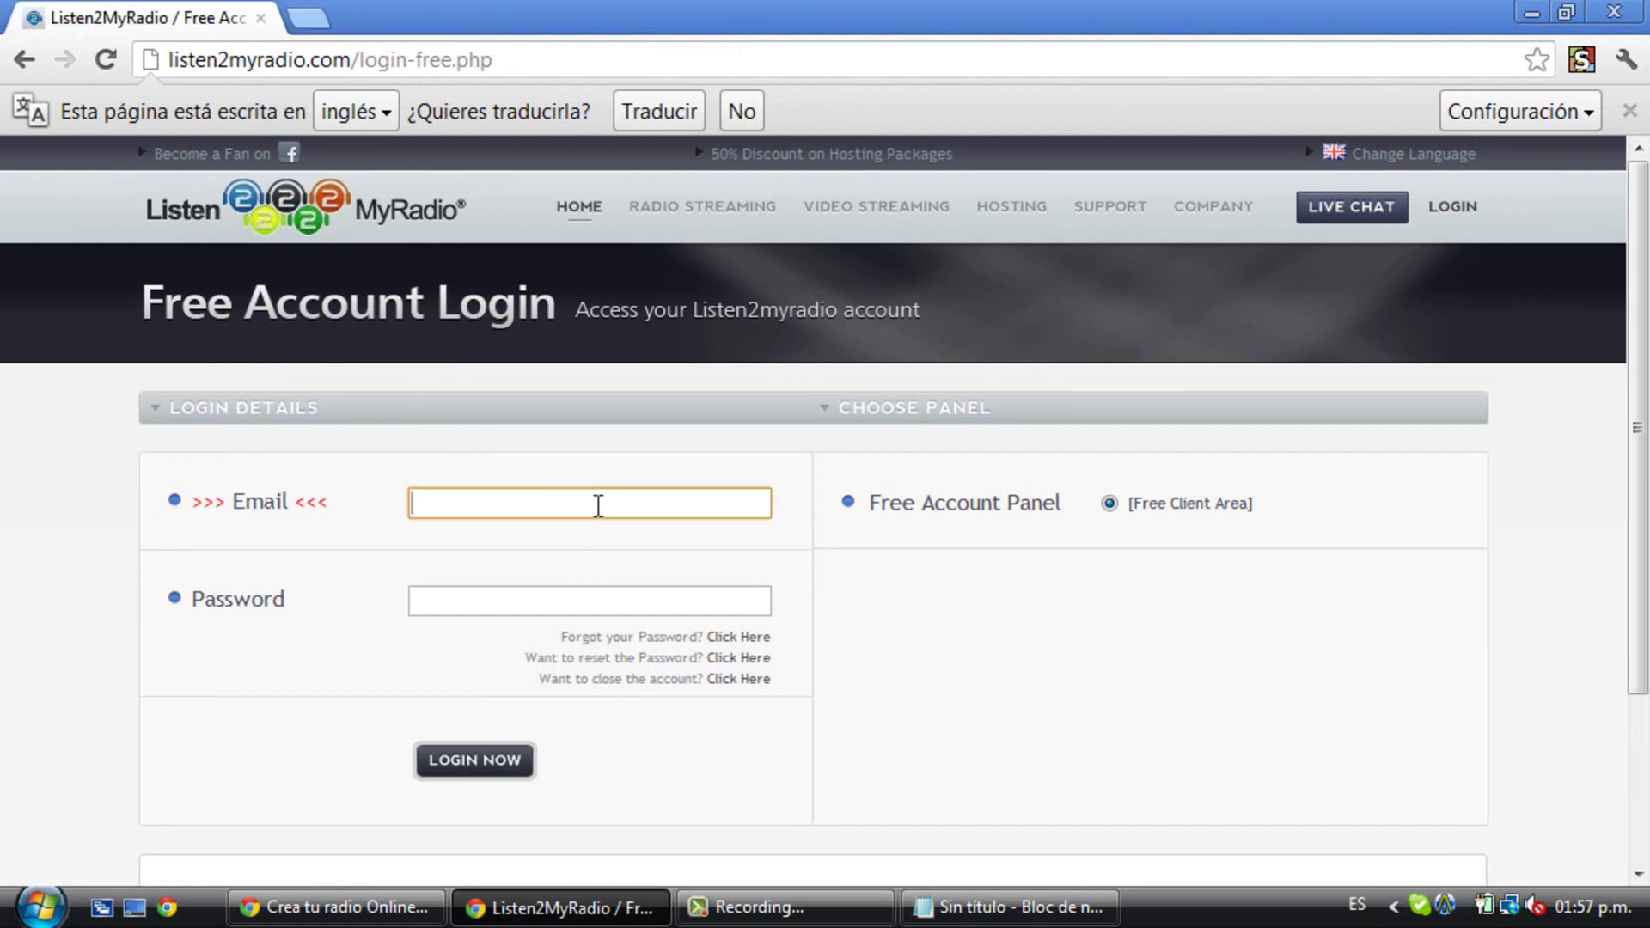
pyautogui.click(681, 539)
pyautogui.click(668, 596)
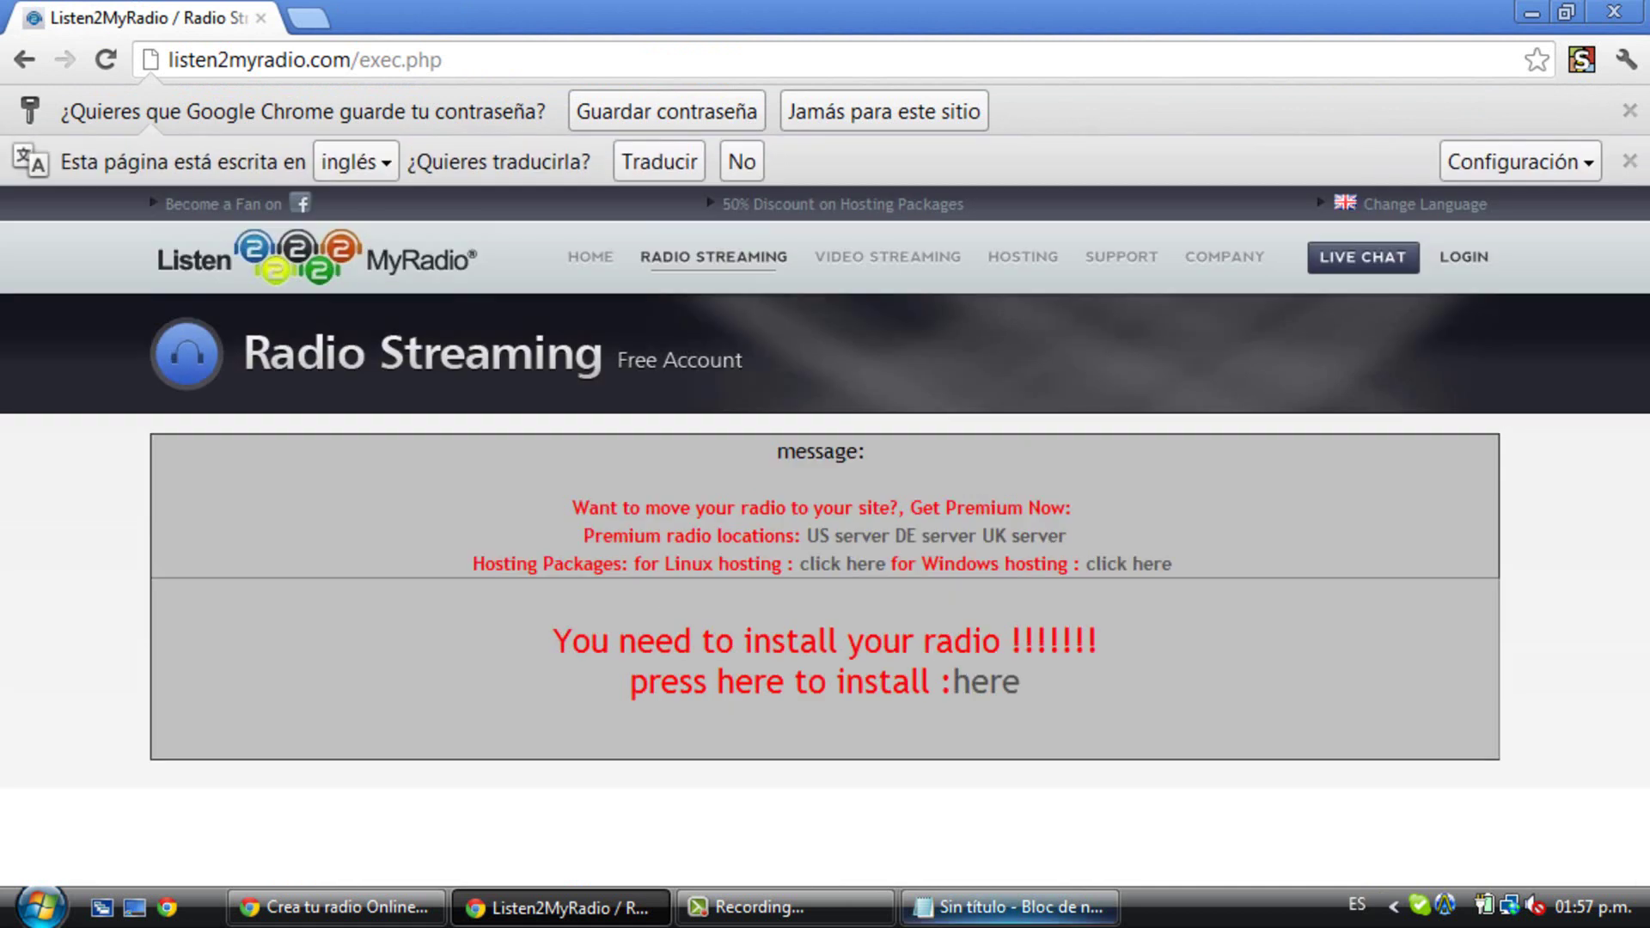
# - Replace the note with 'Le dan clic a 'here''
pyautogui.click(1010, 907)
pyautogui.moveTo(1419, 402); pyautogui.dragTo(808, 150)
pyautogui.press('BackSpace')
pyautogui.write('Ñ')
pyautogui.press('BackSpace')
pyautogui.write('Le dan cl')
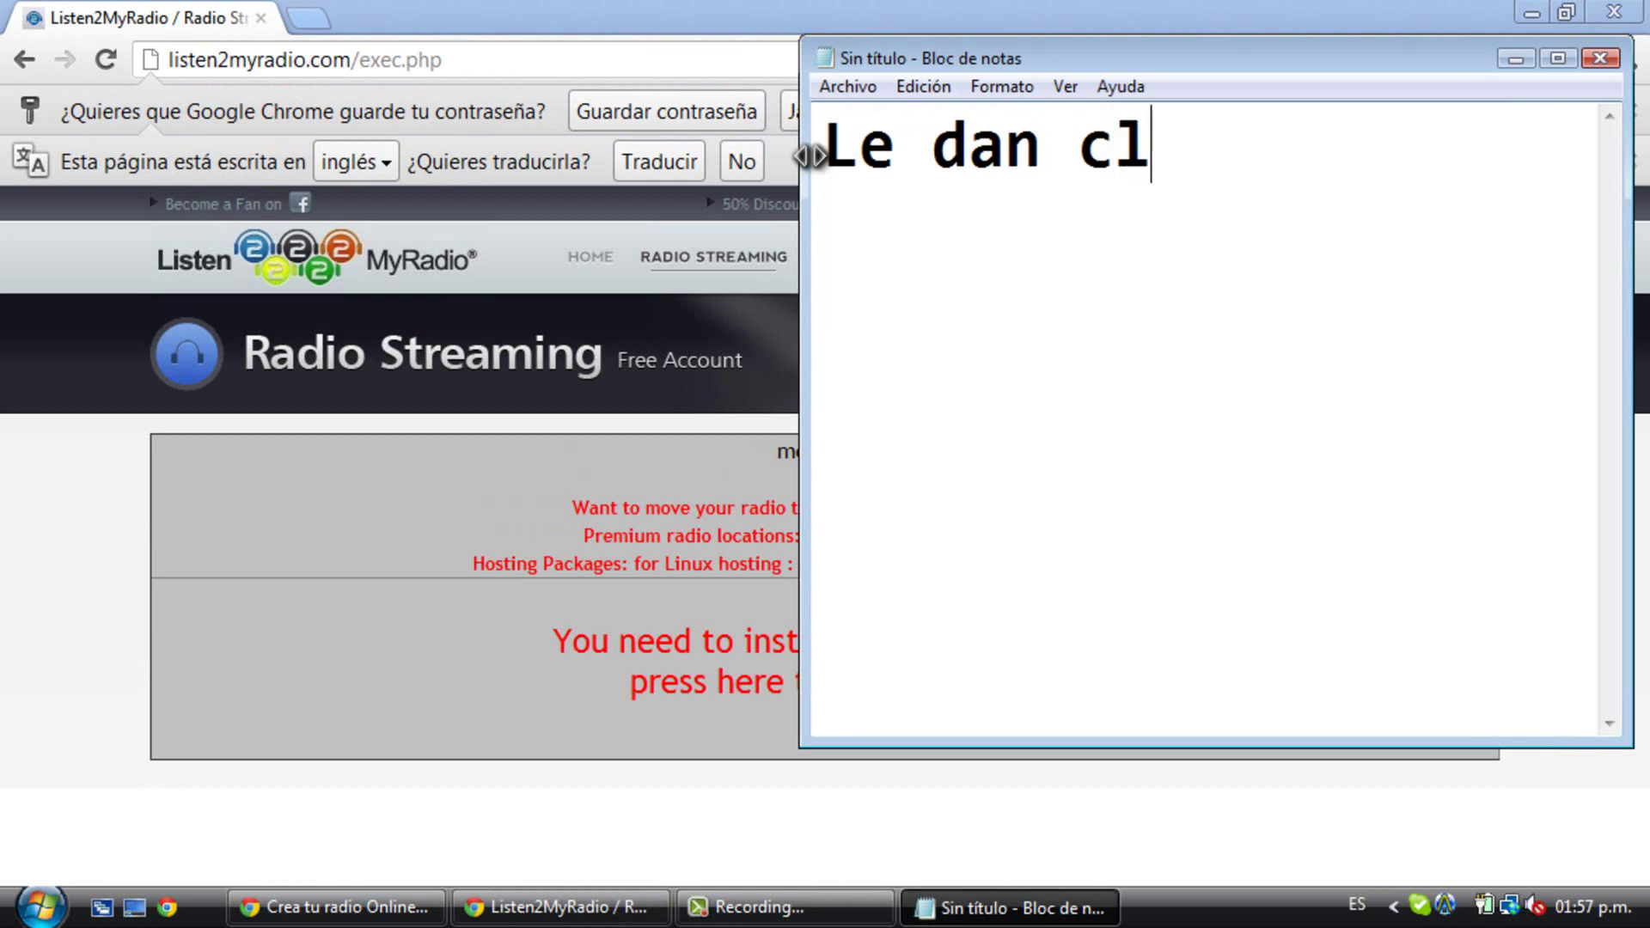
pyautogui.write("ic a 'here")
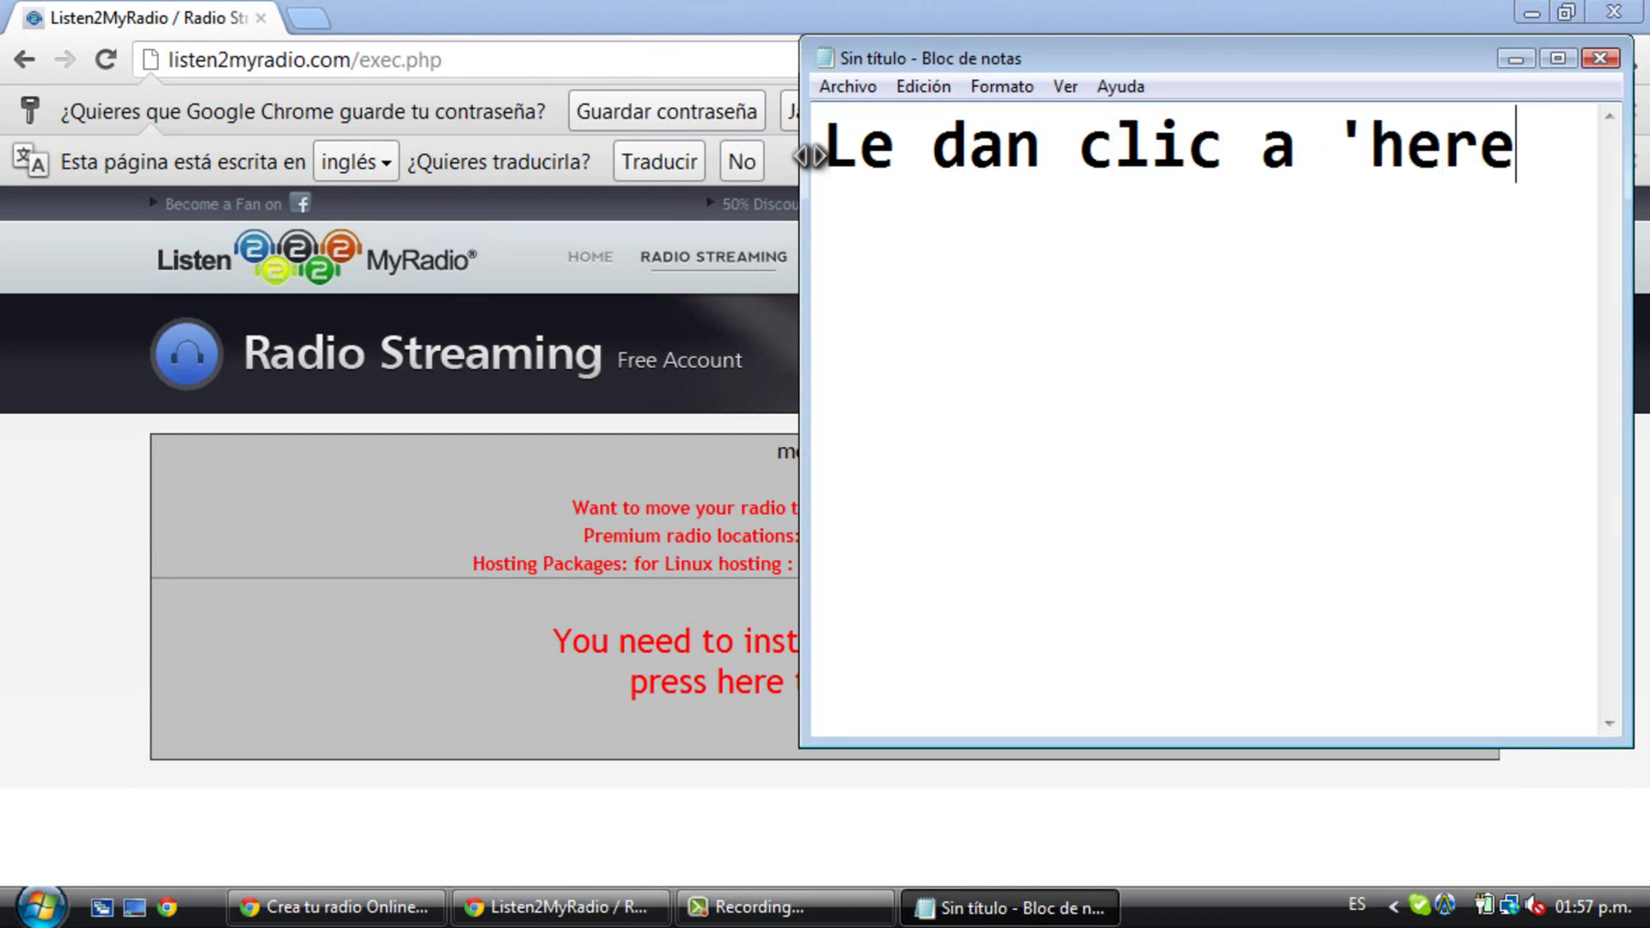
pyautogui.write("'")
# - Open the radio install form through the 'here' link on the Radio Streaming page
pyautogui.click(504, 622)
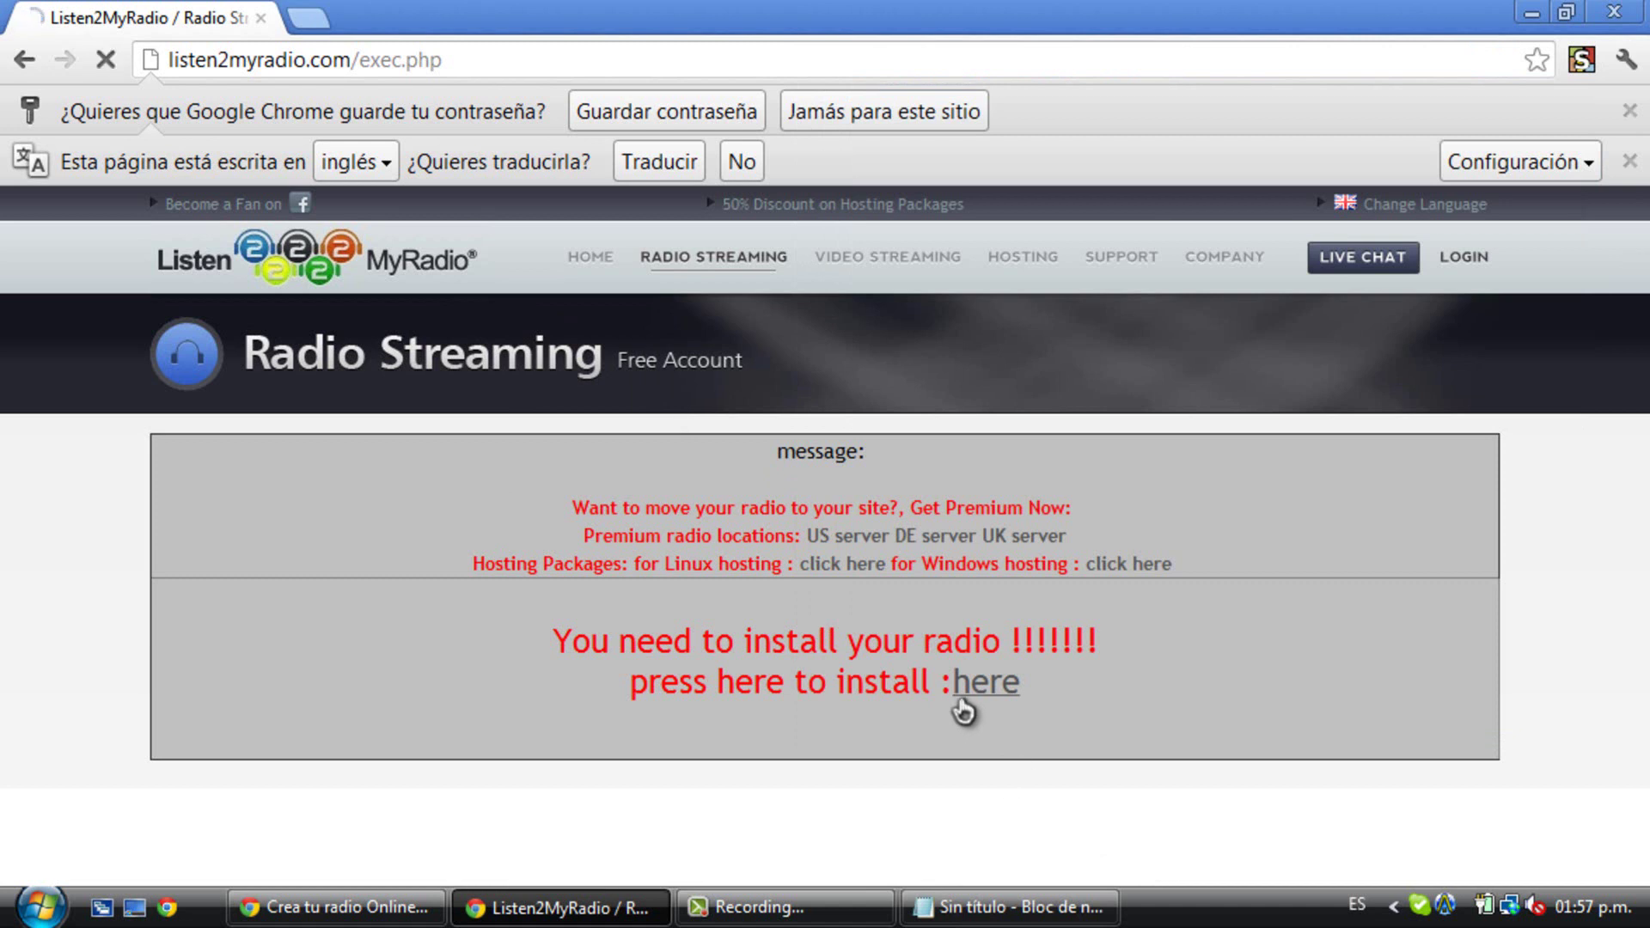
pyautogui.click(962, 710)
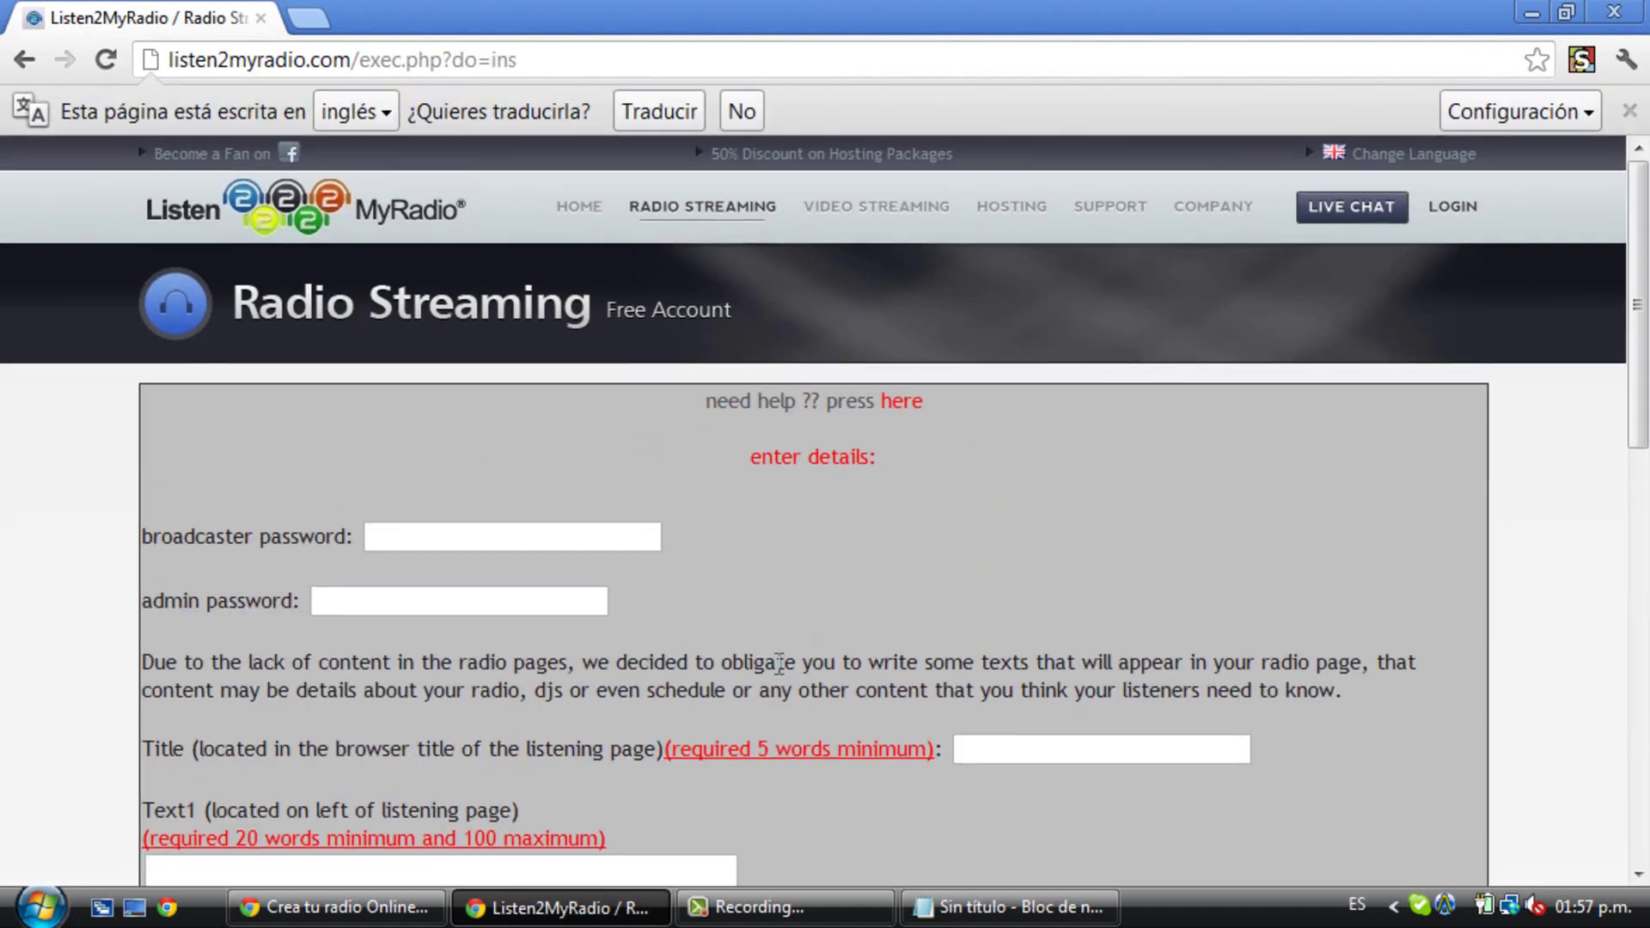
pyautogui.click(1010, 907)
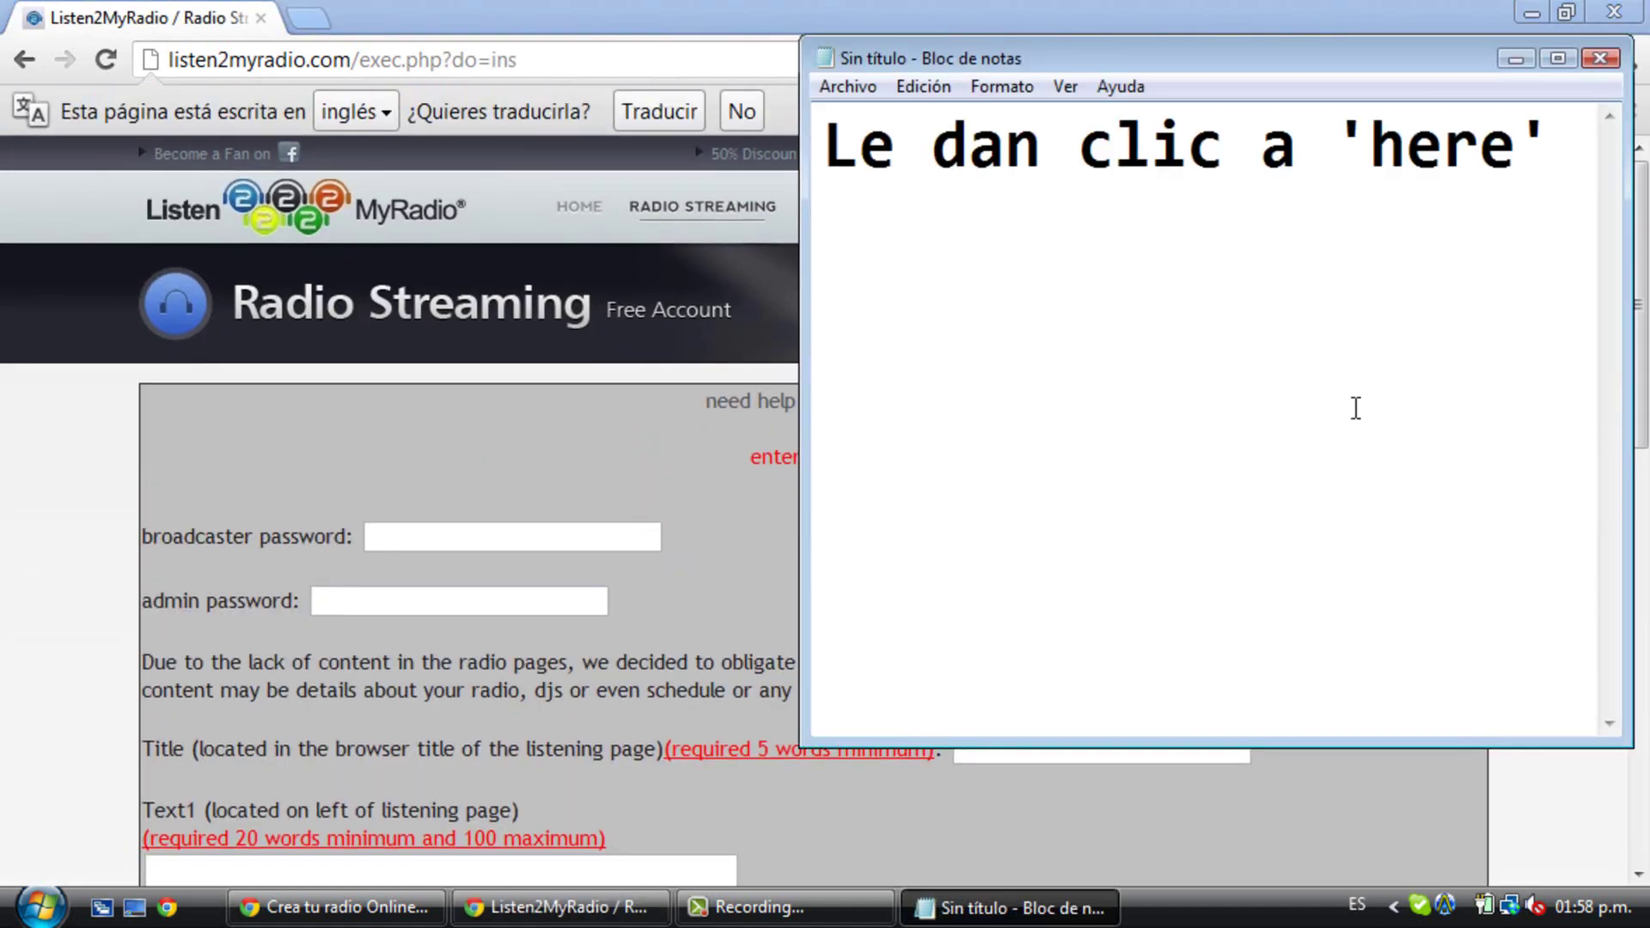
# - Write the 'Ahora ponen la contraseña del Broadcaster y del admin' reminder, then clear the note
pyautogui.moveTo(1584, 232); pyautogui.dragTo(498, 240)
pyautogui.press('BackSpace')
pyautogui.write('Ahora pone')
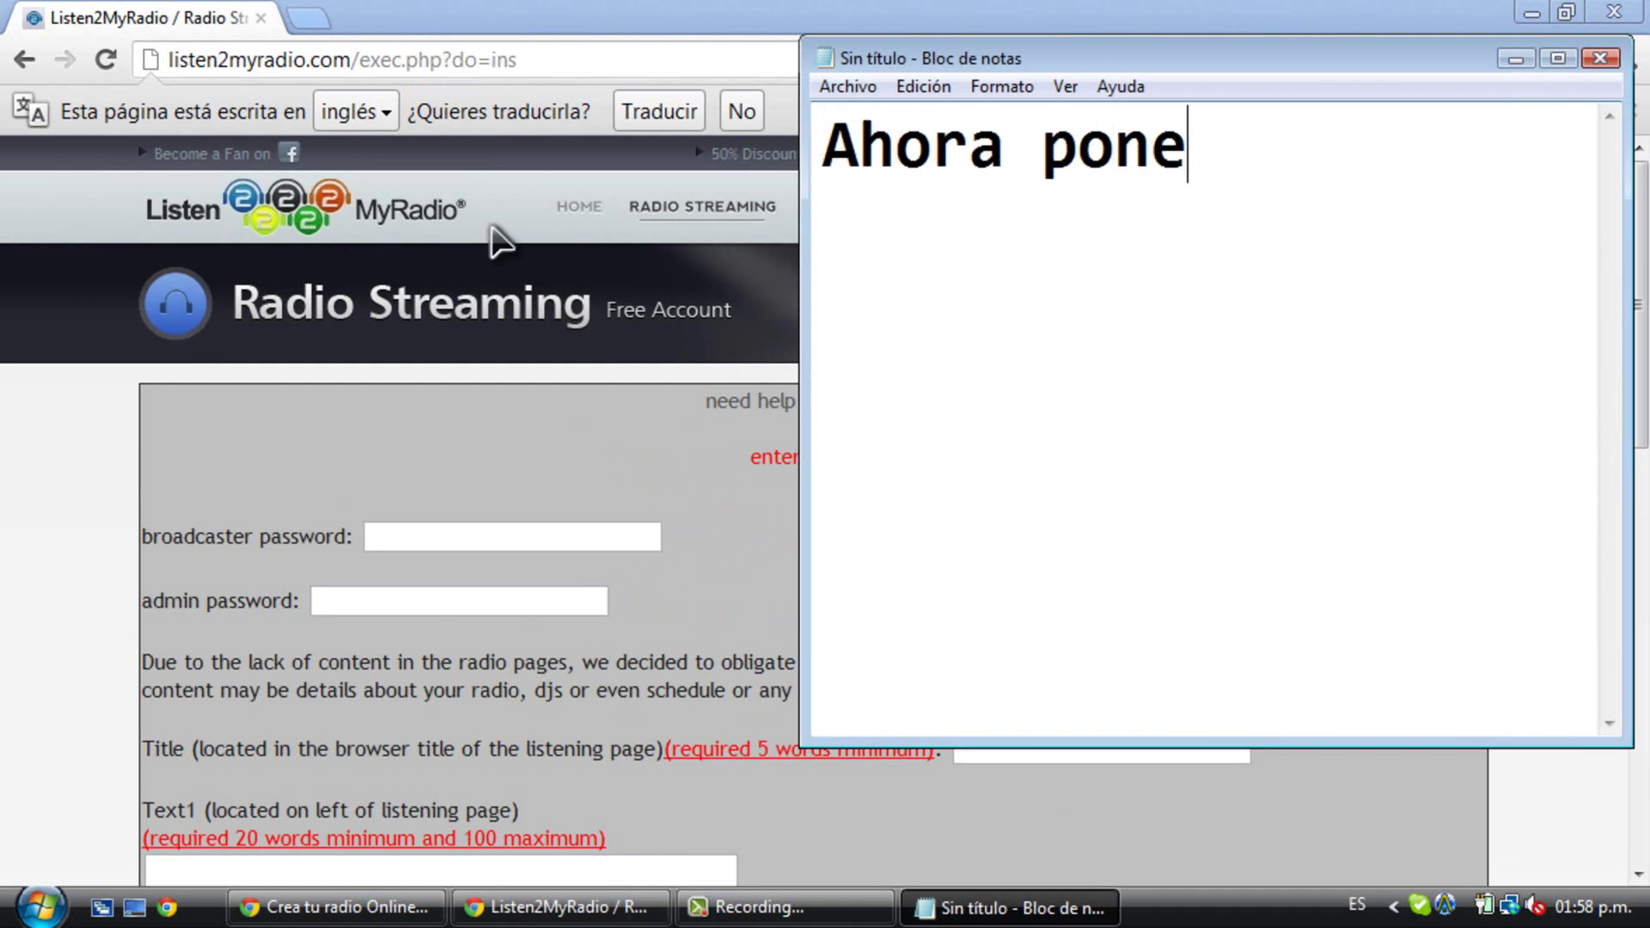
pyautogui.write('nen la contraseña')
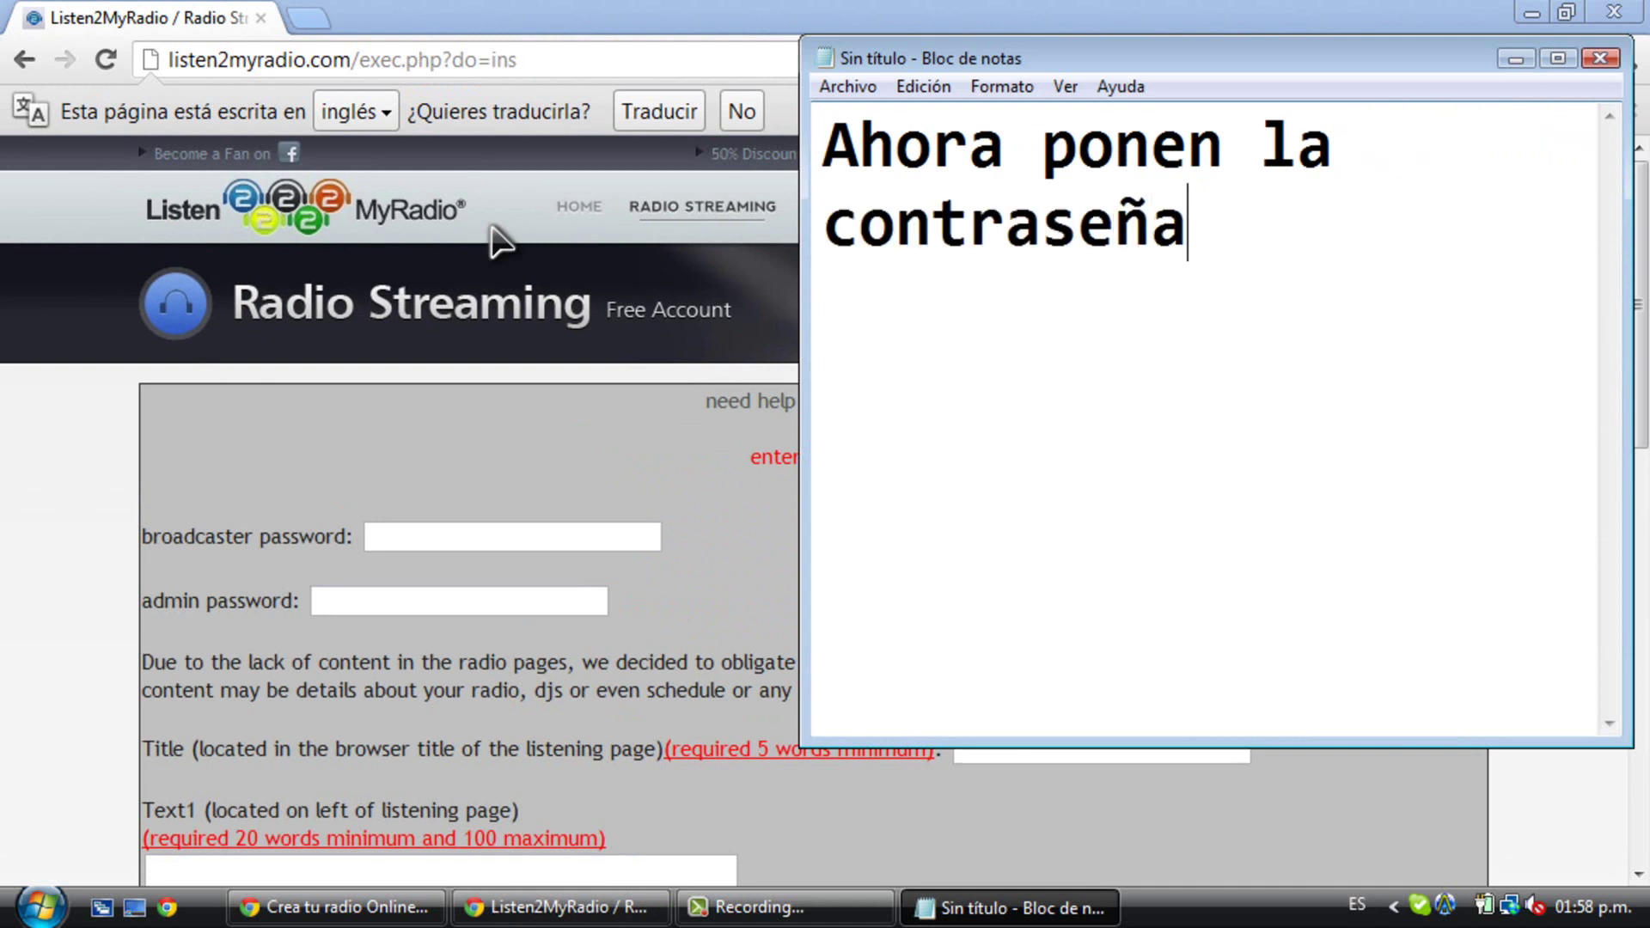
pyautogui.write(' del B')
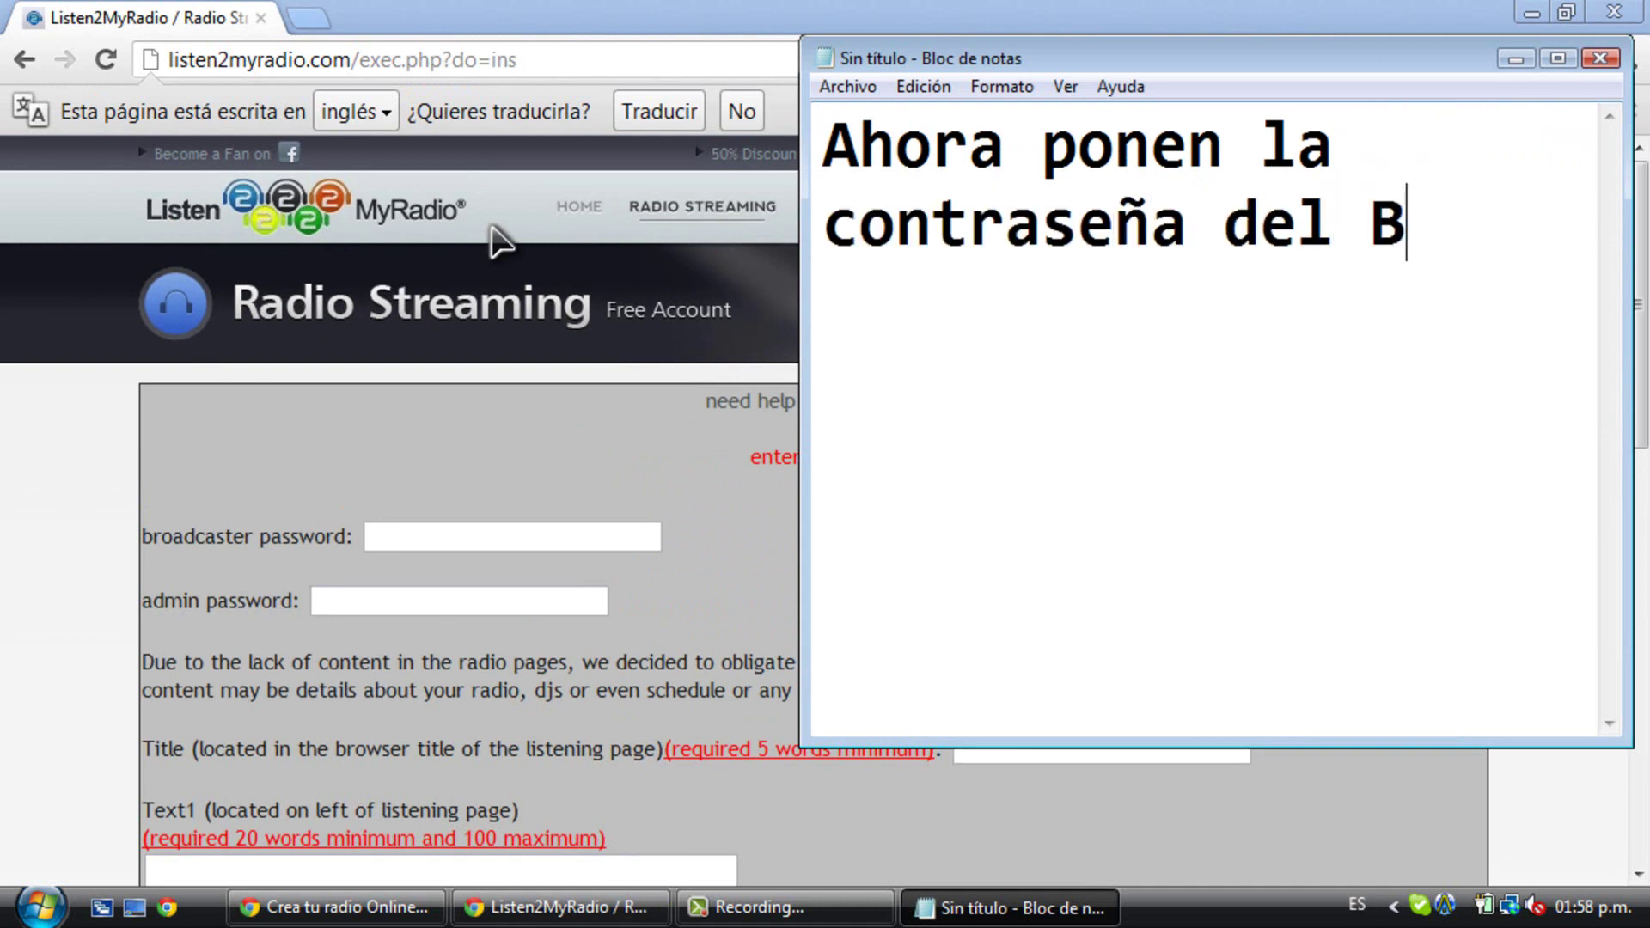
pyautogui.write('roadcaster')
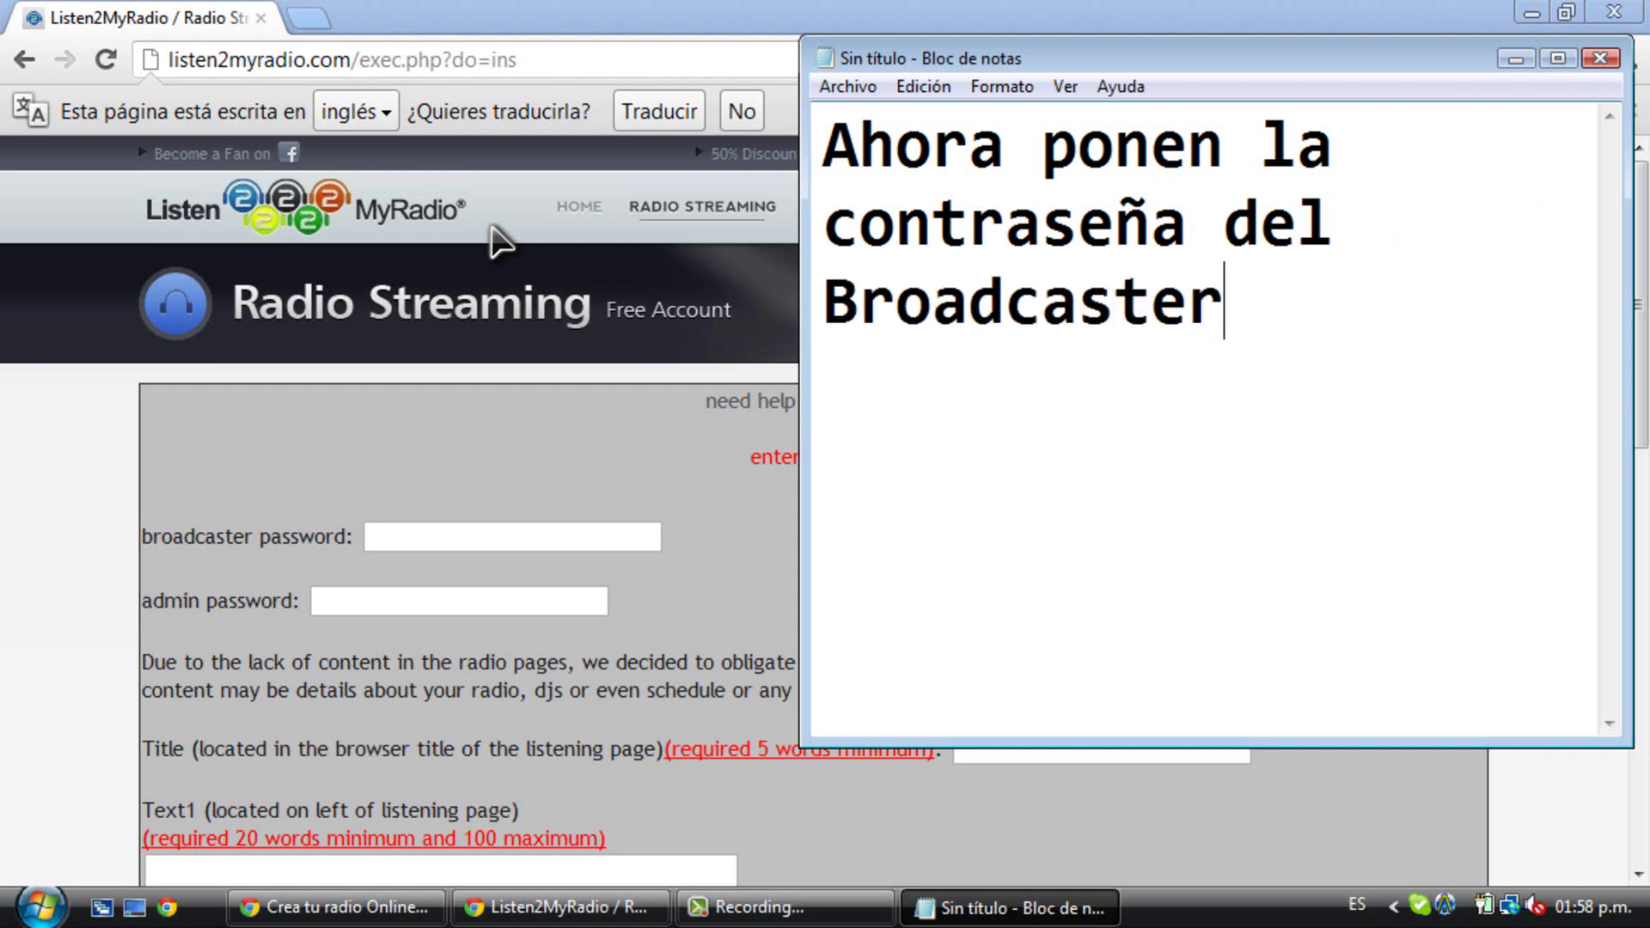
pyautogui.write(' y del admin')
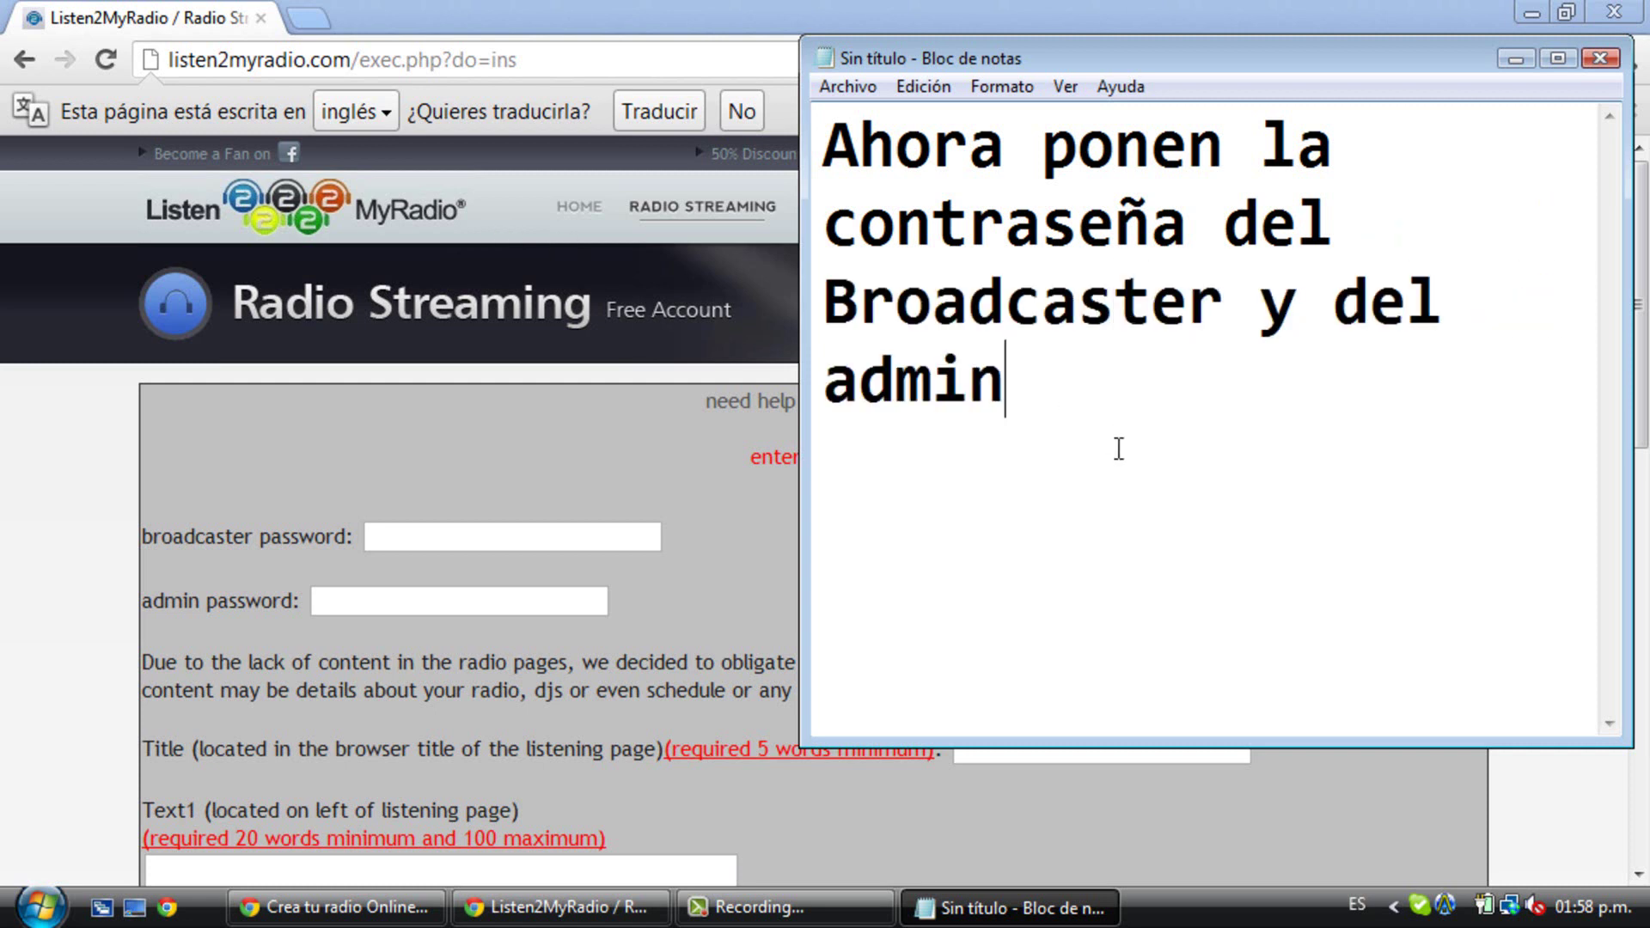
pyautogui.hotkey('ctrl', 'a')
pyautogui.press('Delete')
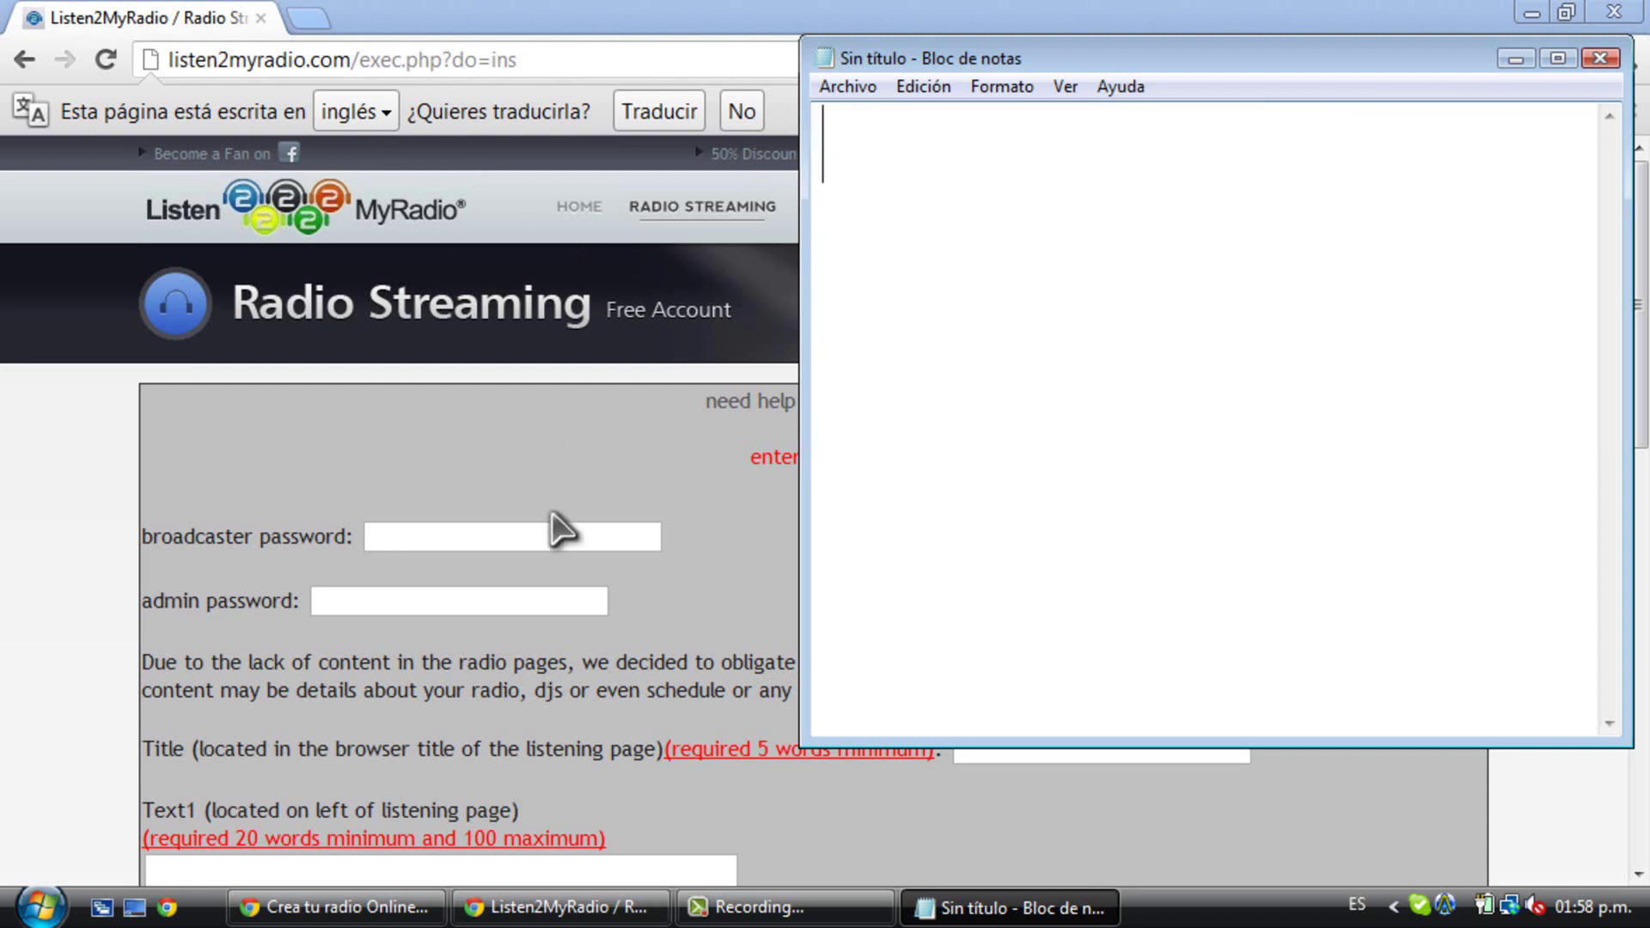
# - Fill in the broadcaster password and admin password fields on the install form
pyautogui.click(549, 530)
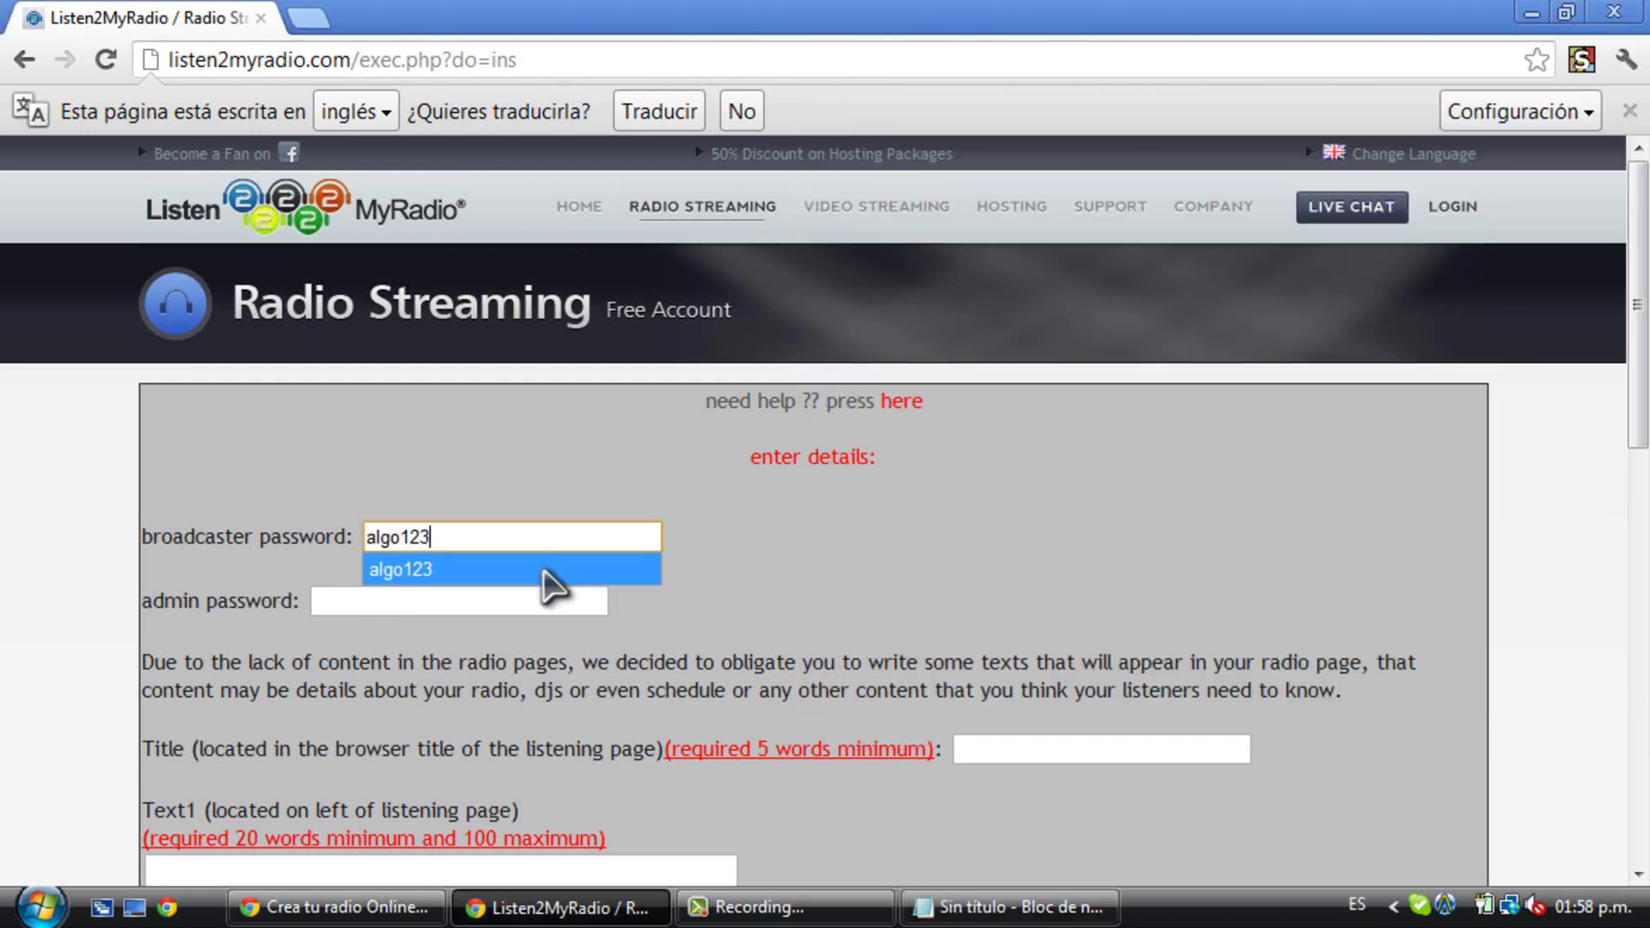
pyautogui.click(545, 571)
pyautogui.click(523, 593)
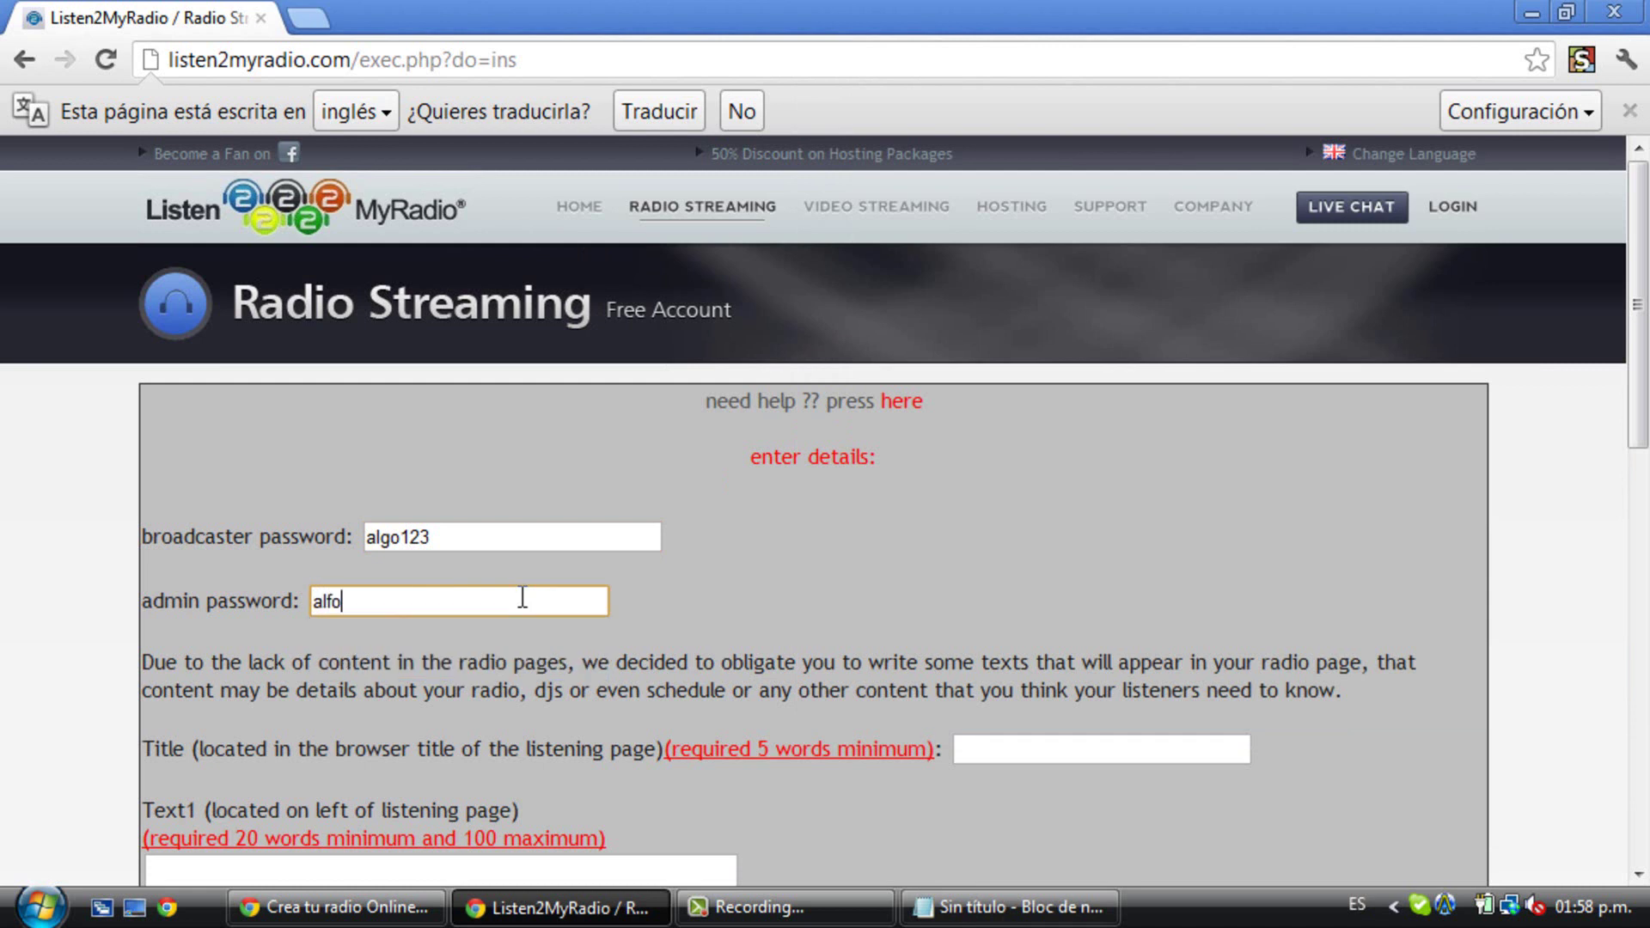
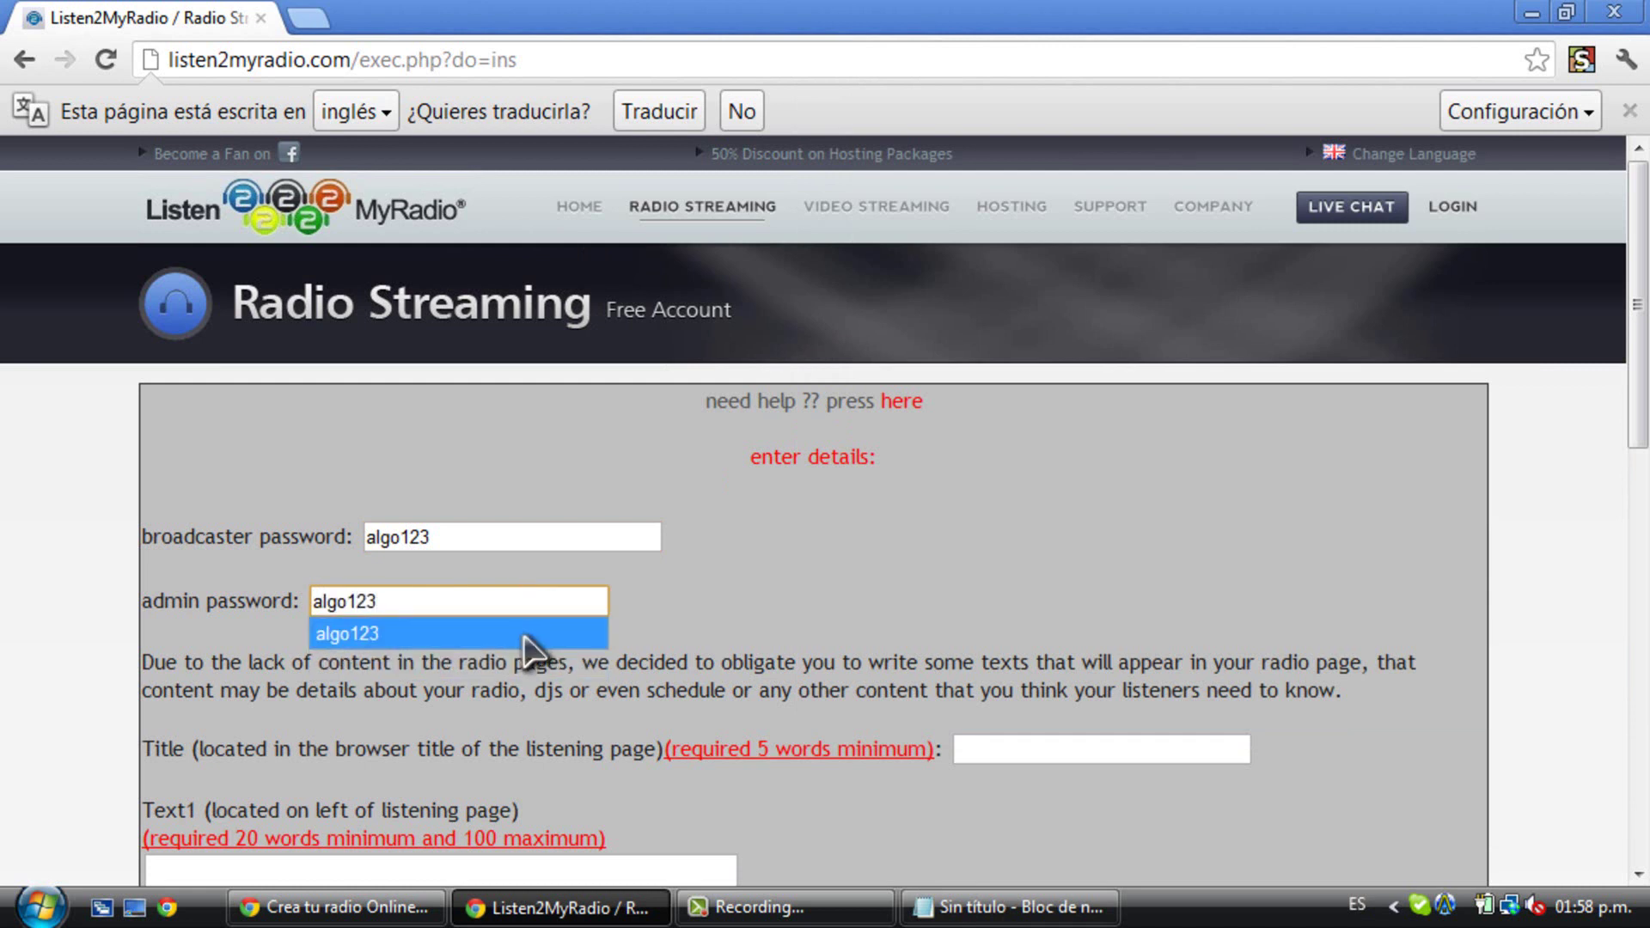
pyautogui.click(528, 636)
pyautogui.click(951, 818)
pyautogui.scroll(-4, 954, 816)
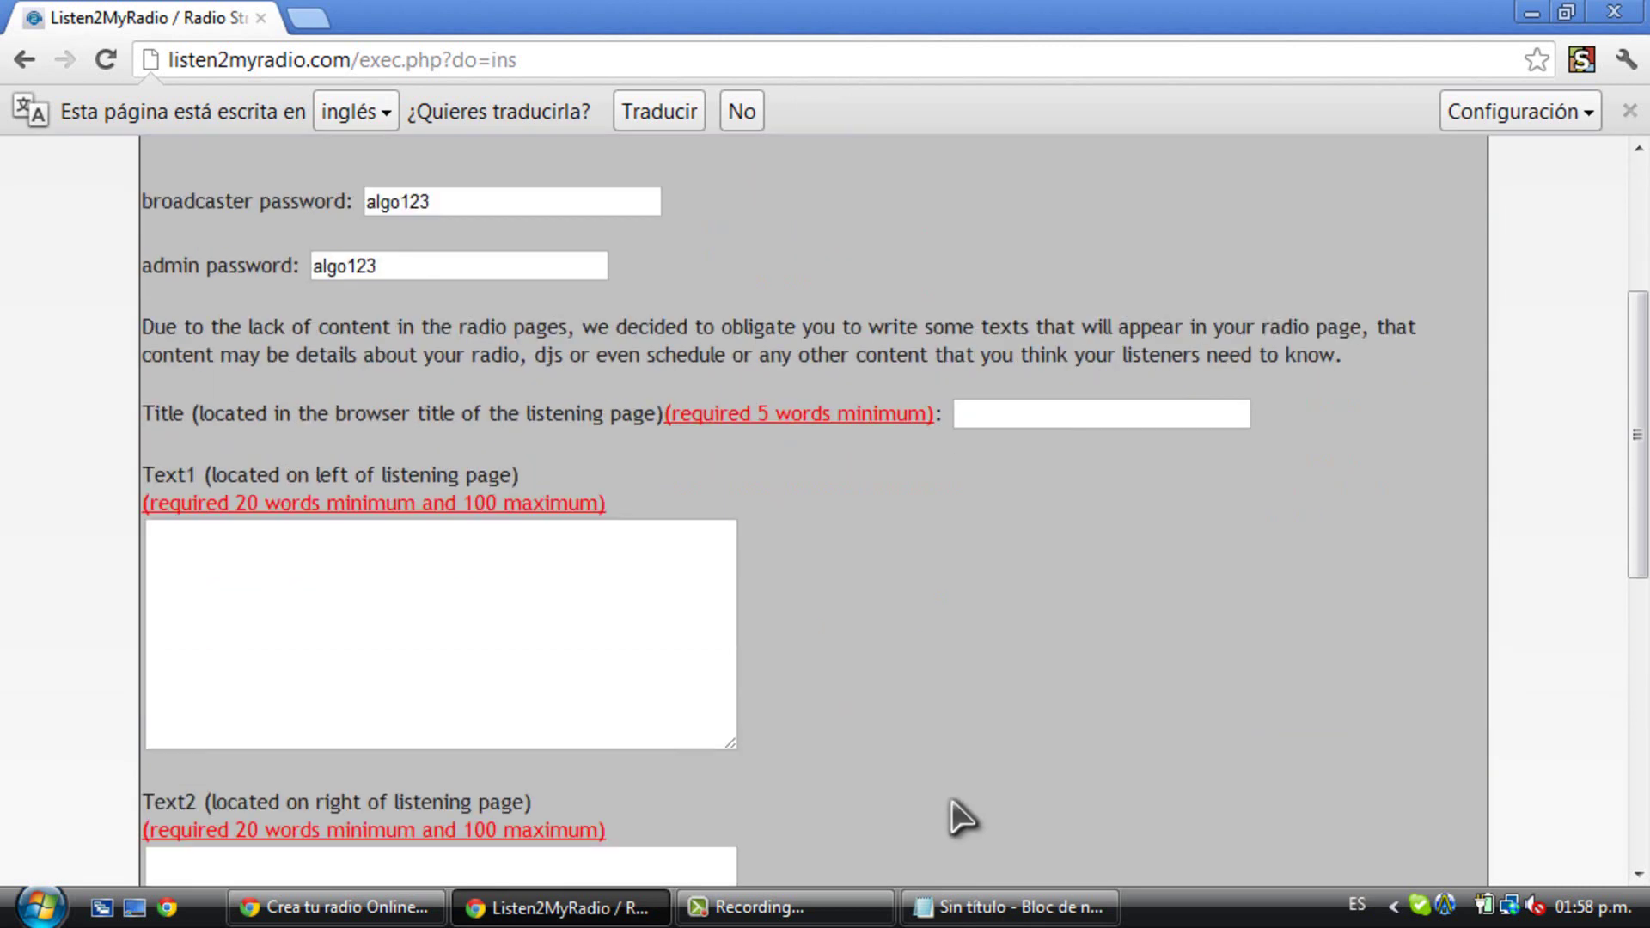
pyautogui.scroll(-1, 961, 817)
# - Add 'Después ponen el Título de la radio' to the note, then go to the Title field
pyautogui.click(1010, 907)
pyautogui.write('Después poen')
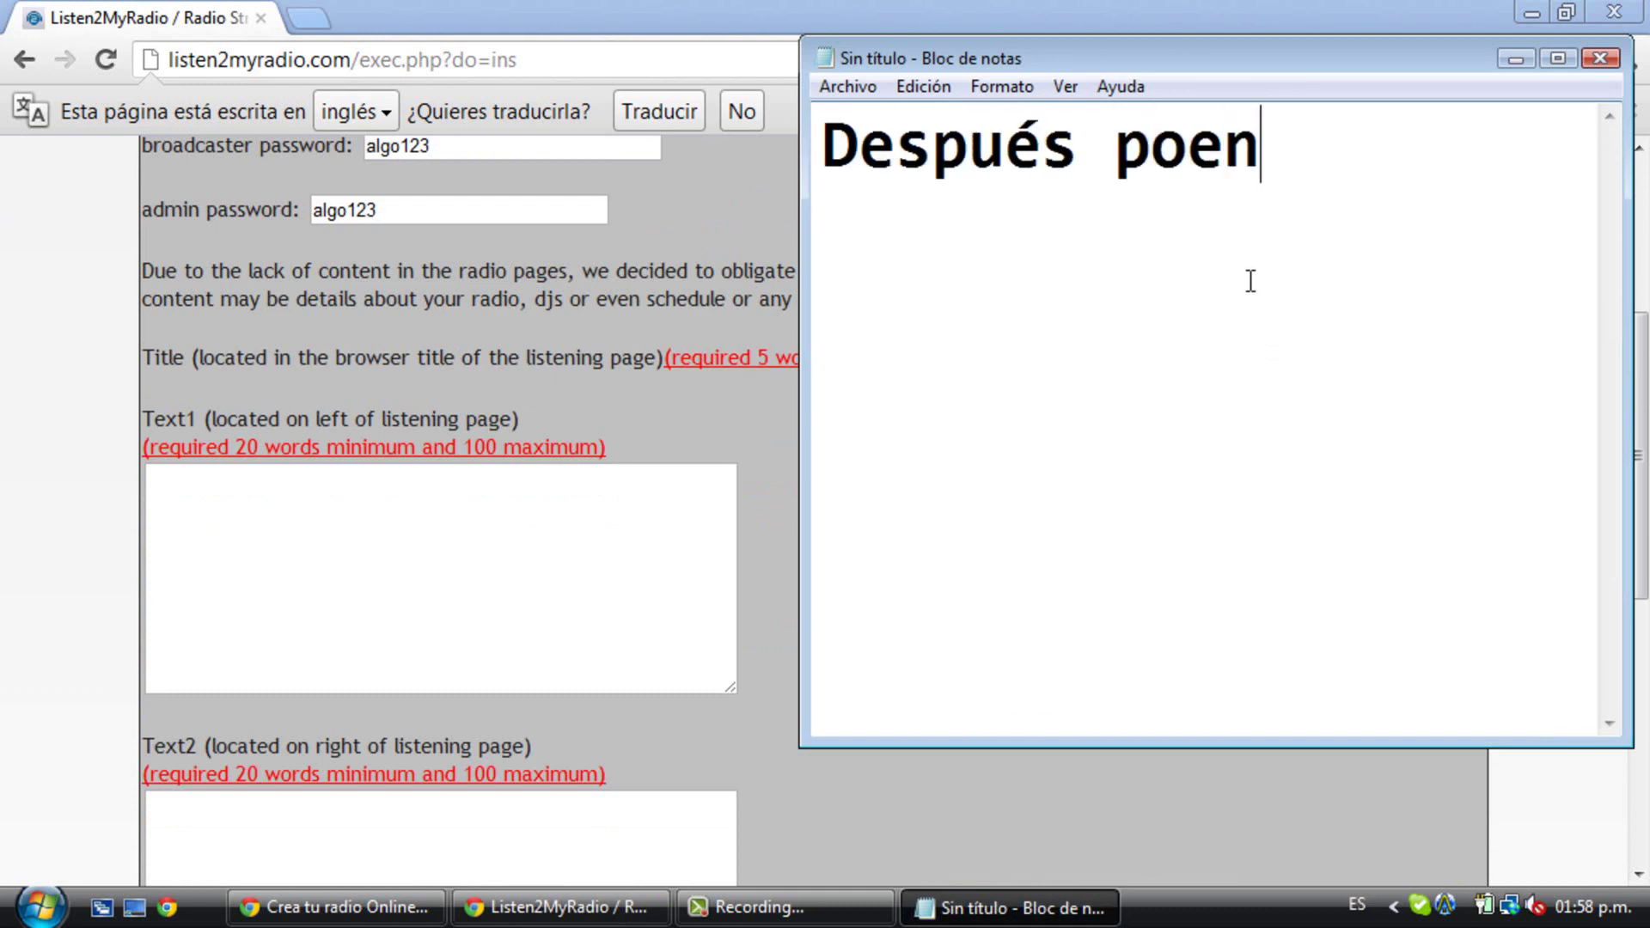
pyautogui.press('BackSpace')
pyautogui.press('BackSpace')
pyautogui.write('nen el')
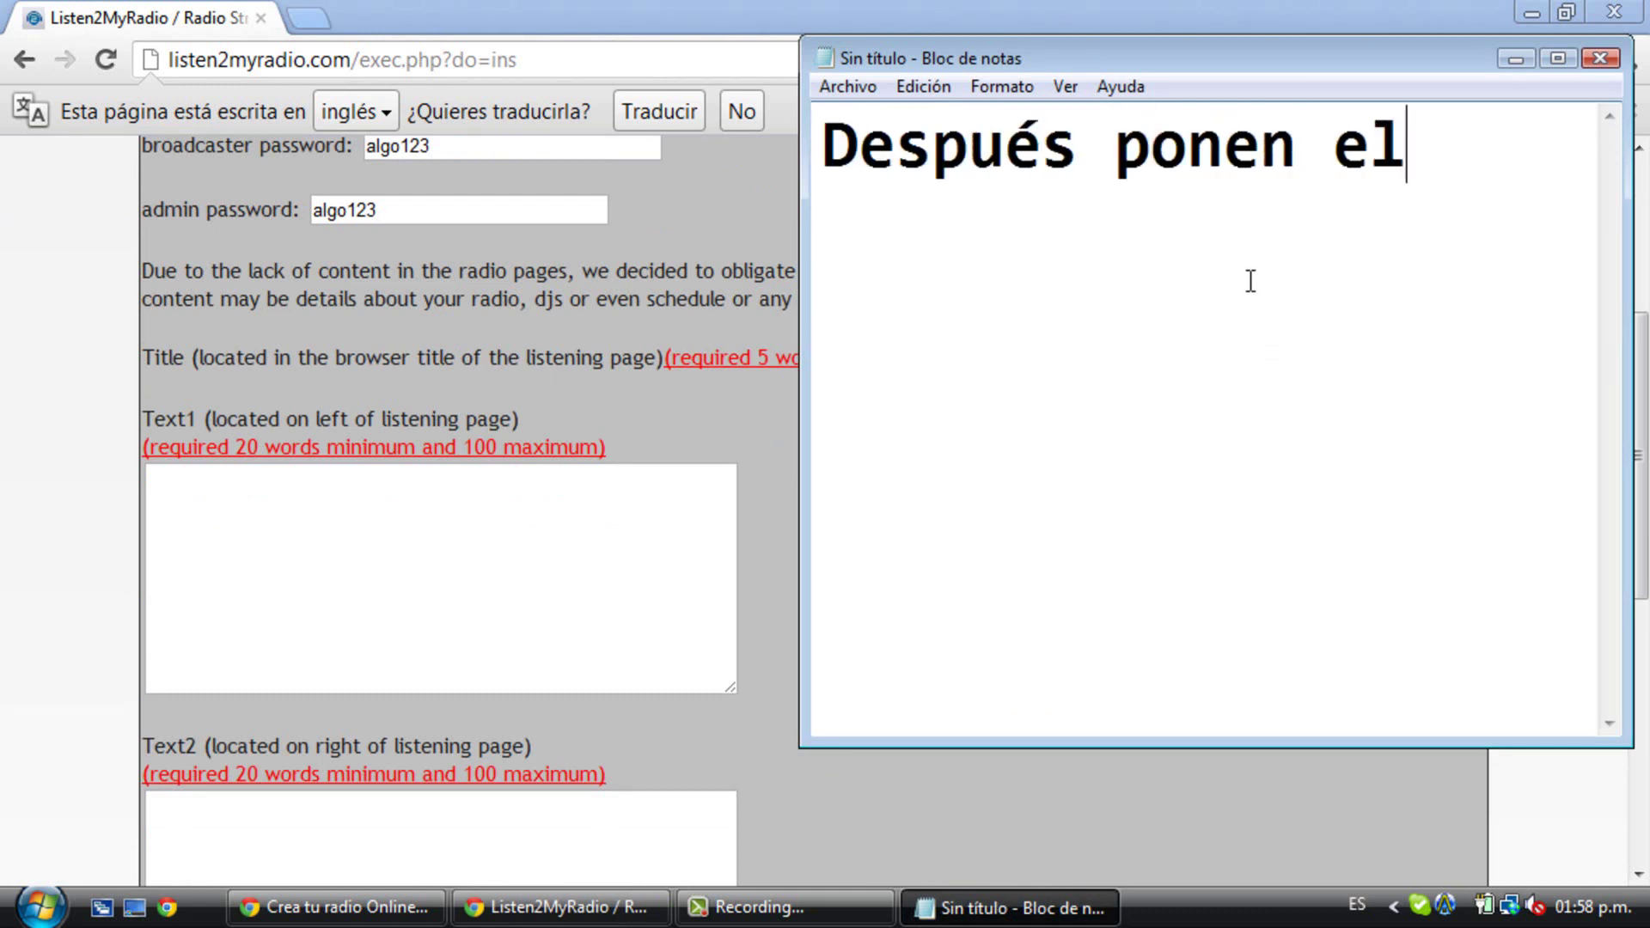
pyautogui.write(' Títurl')
pyautogui.press('BackSpace')
pyautogui.press('BackSpace')
pyautogui.write('lo d')
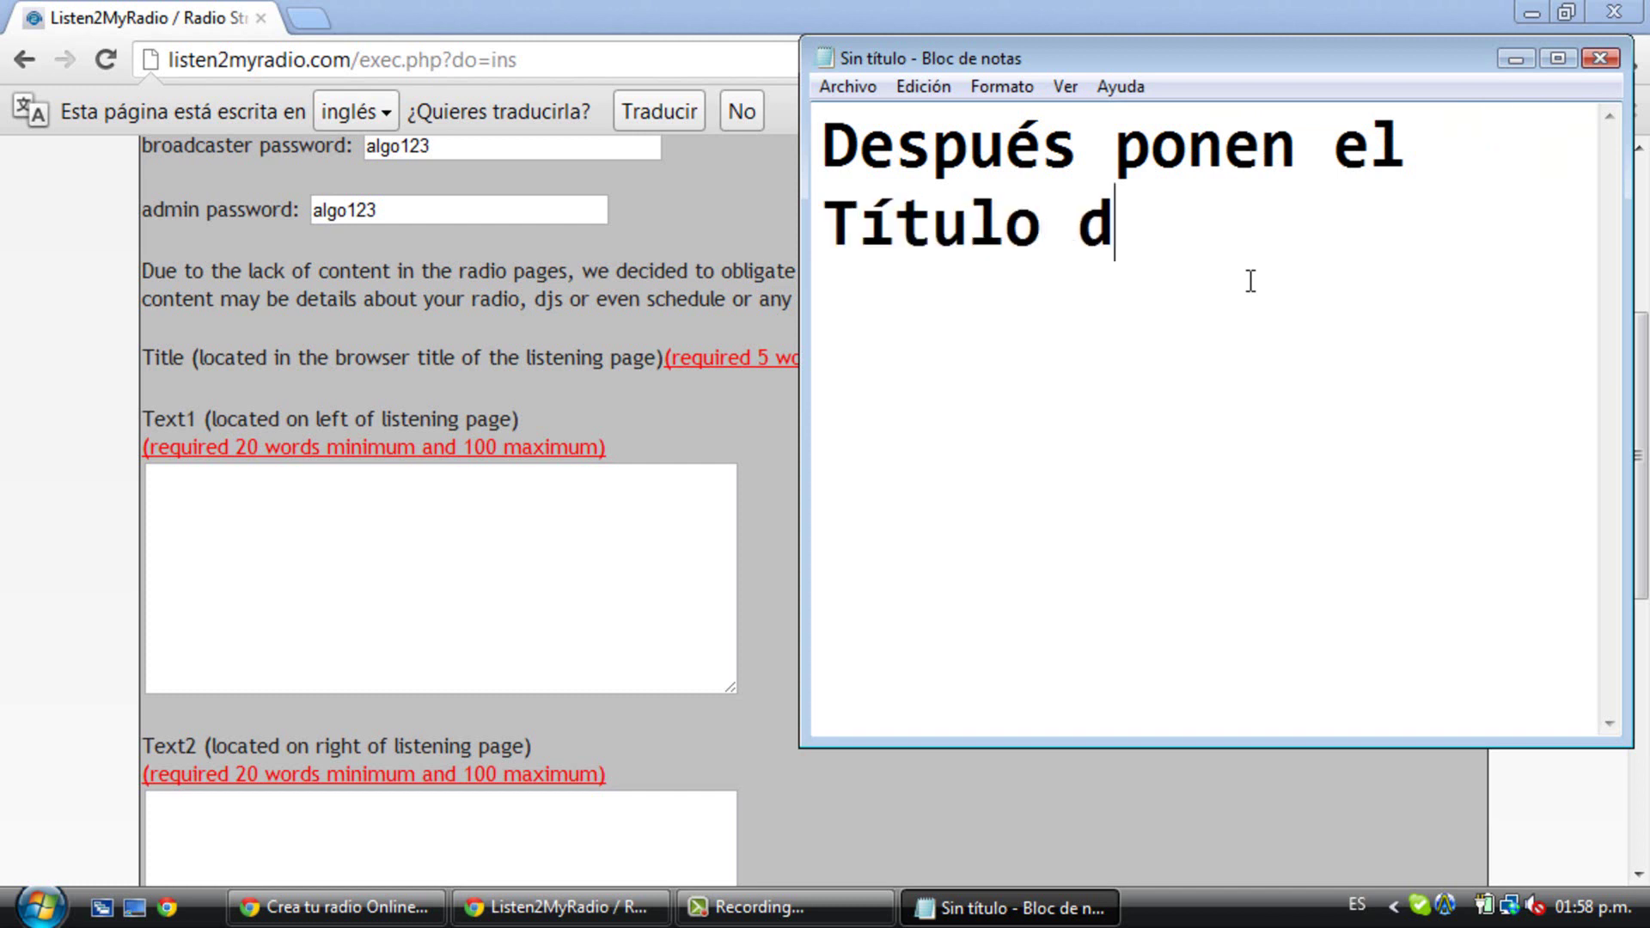
pyautogui.write('e la radio')
pyautogui.click(777, 559)
pyautogui.click(1043, 361)
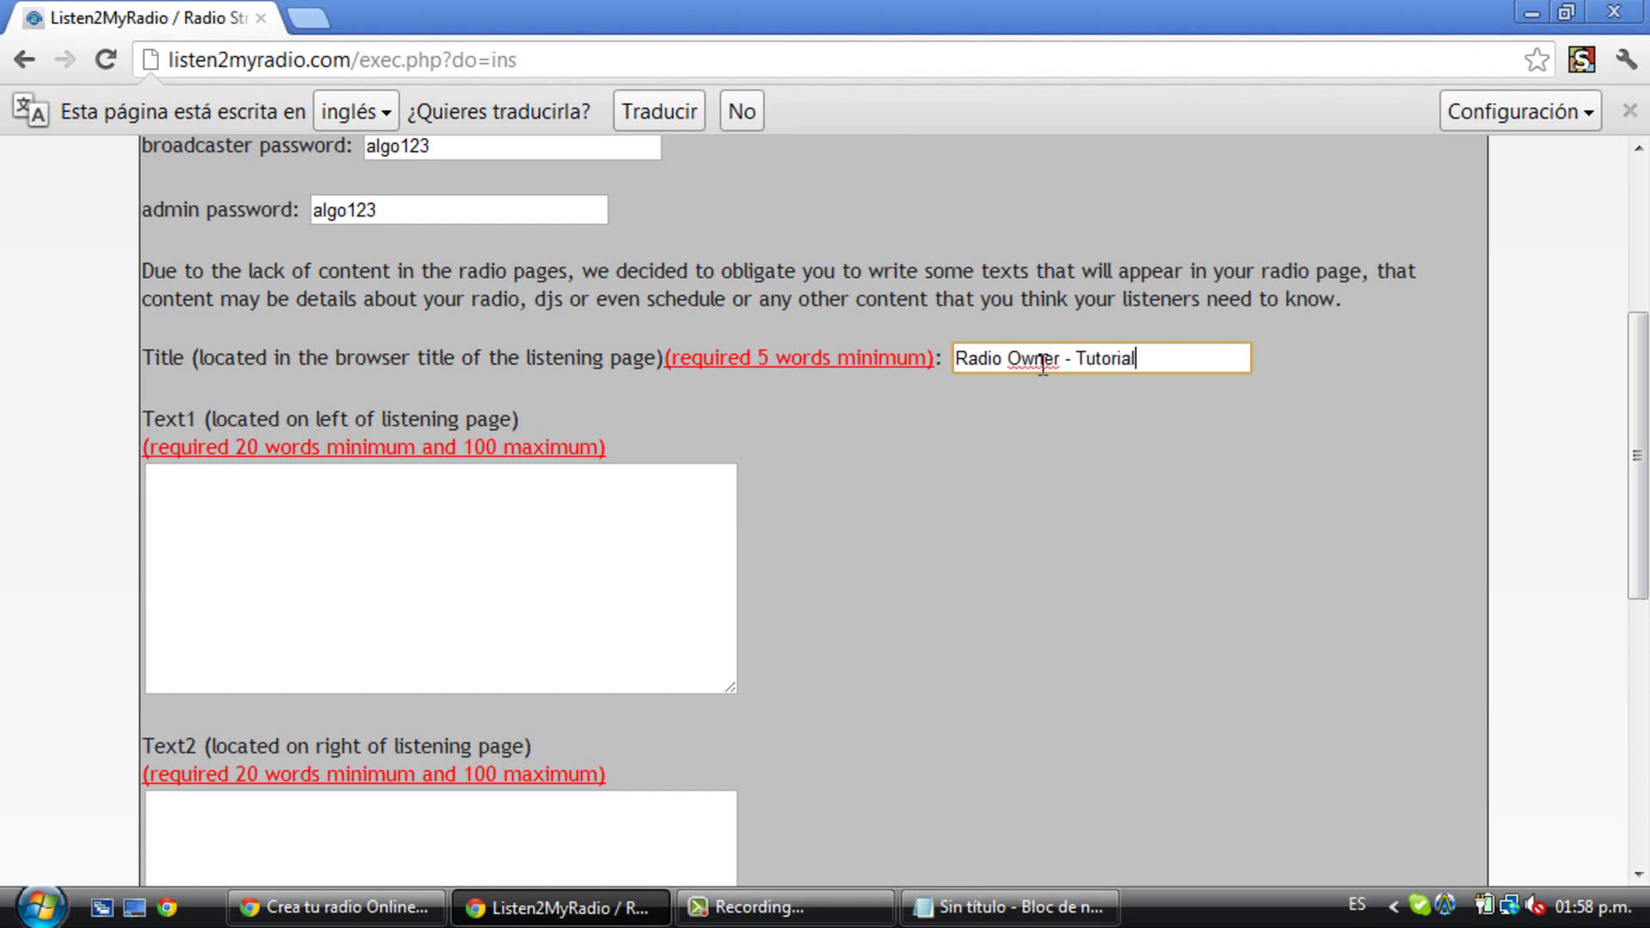
# - Clear the note and type 'Ahora ponen la descripción de la radio'
pyautogui.click(686, 554)
pyautogui.click(997, 908)
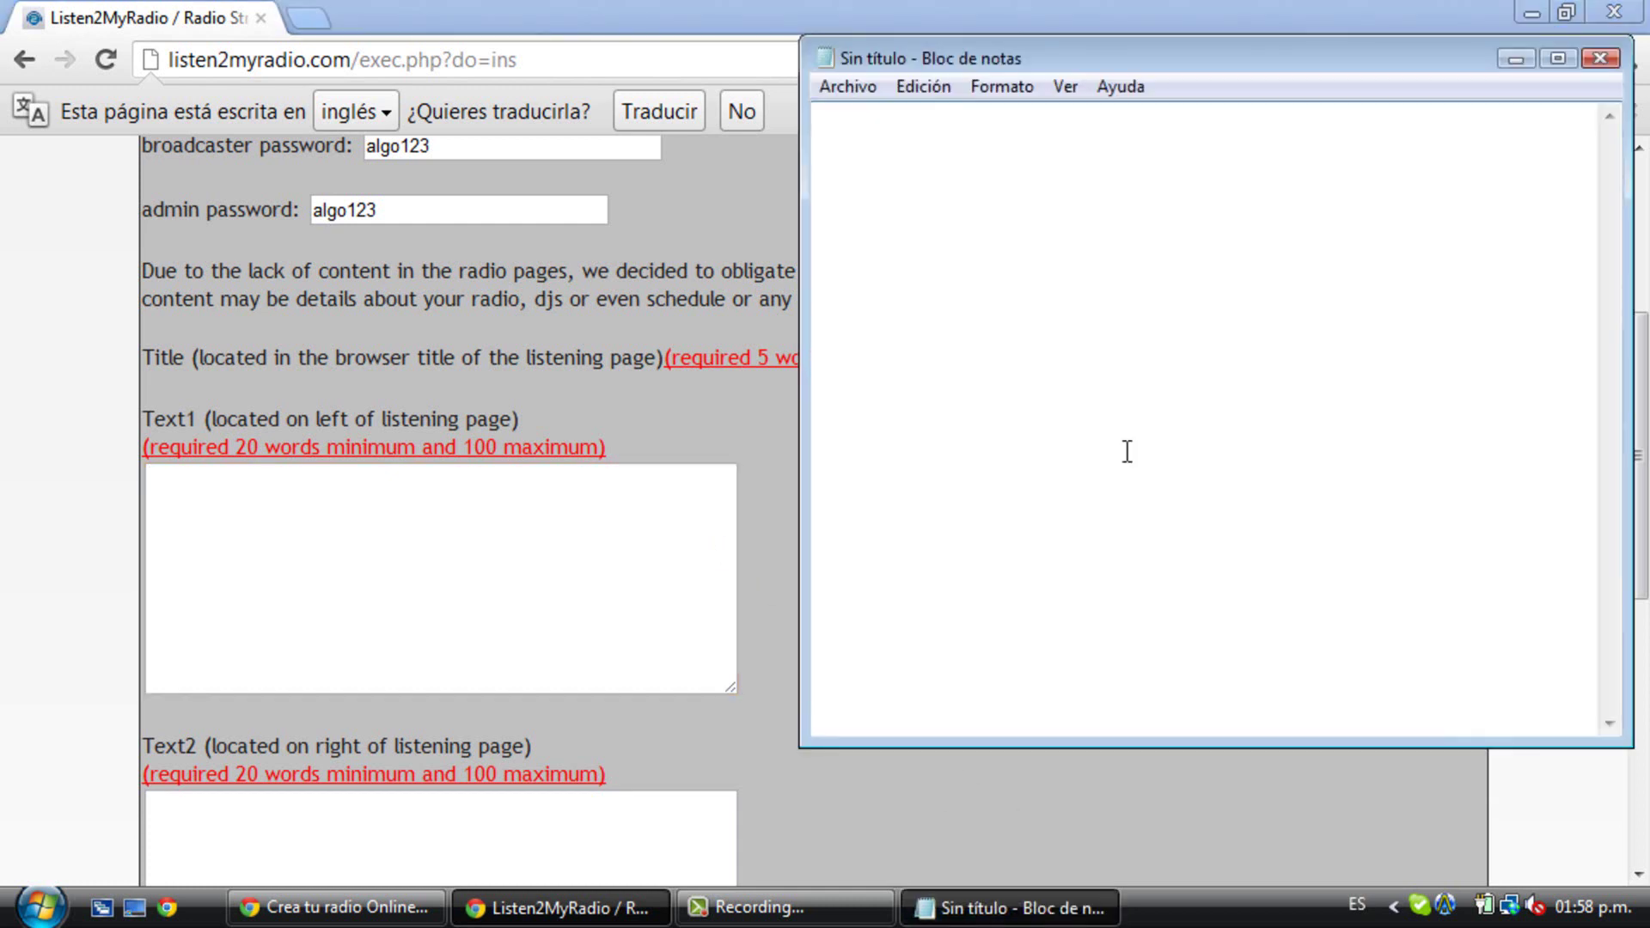
pyautogui.hotkey('ctrl', 'a')
pyautogui.press('Delete')
pyautogui.write('Ahora ponen')
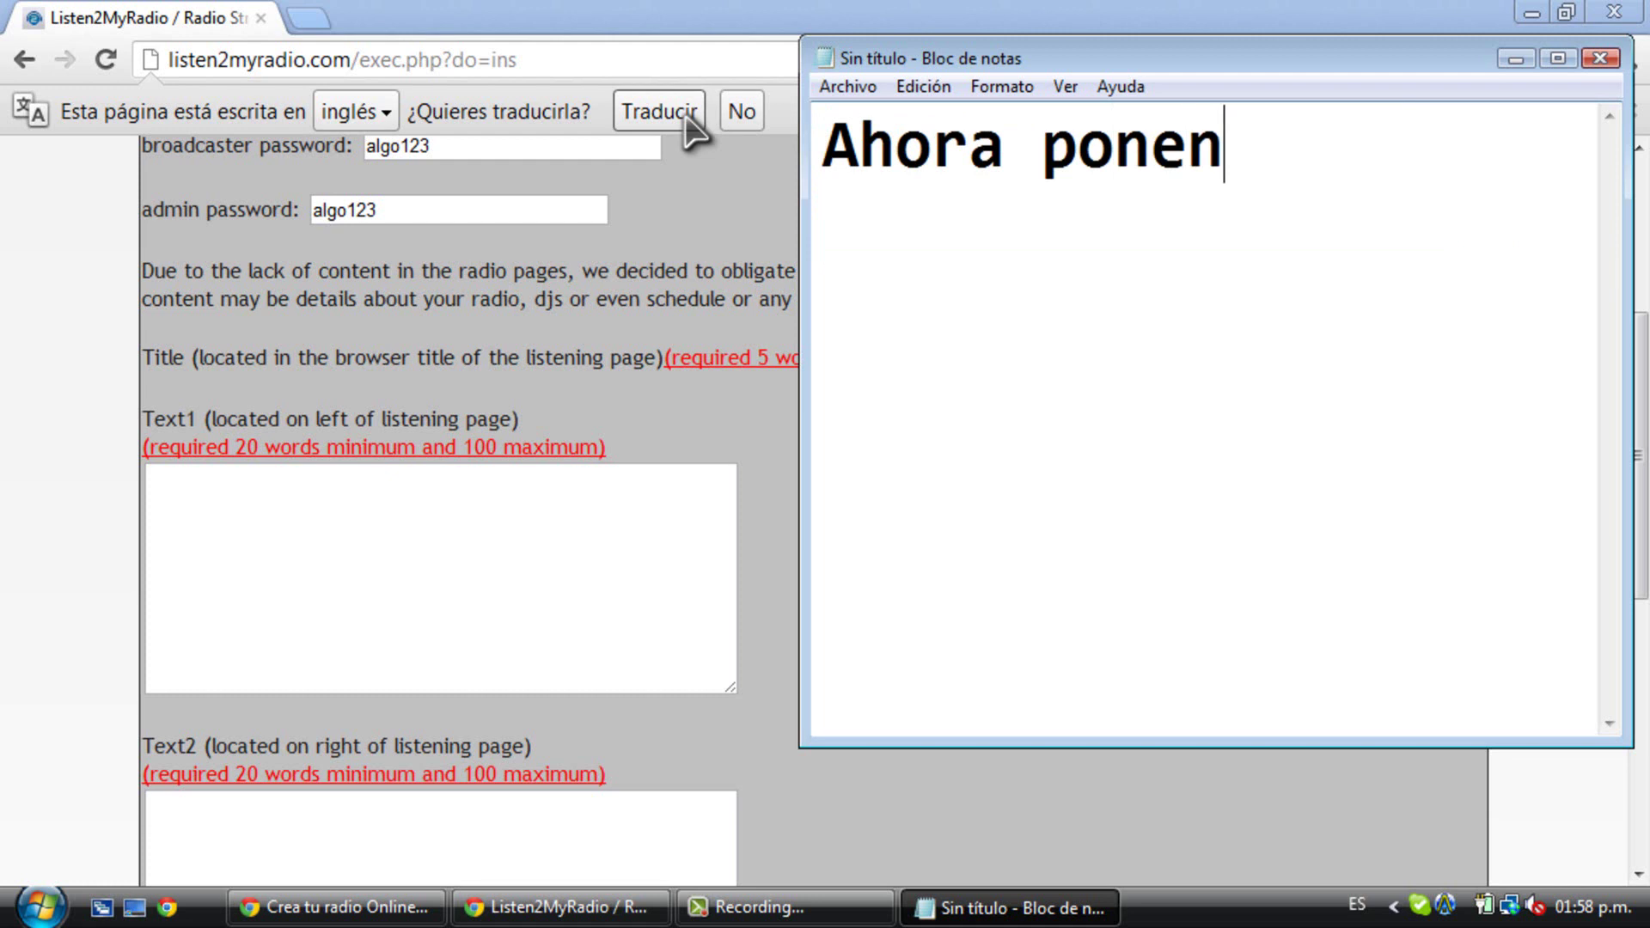
pyautogui.write(' la descripción del ')
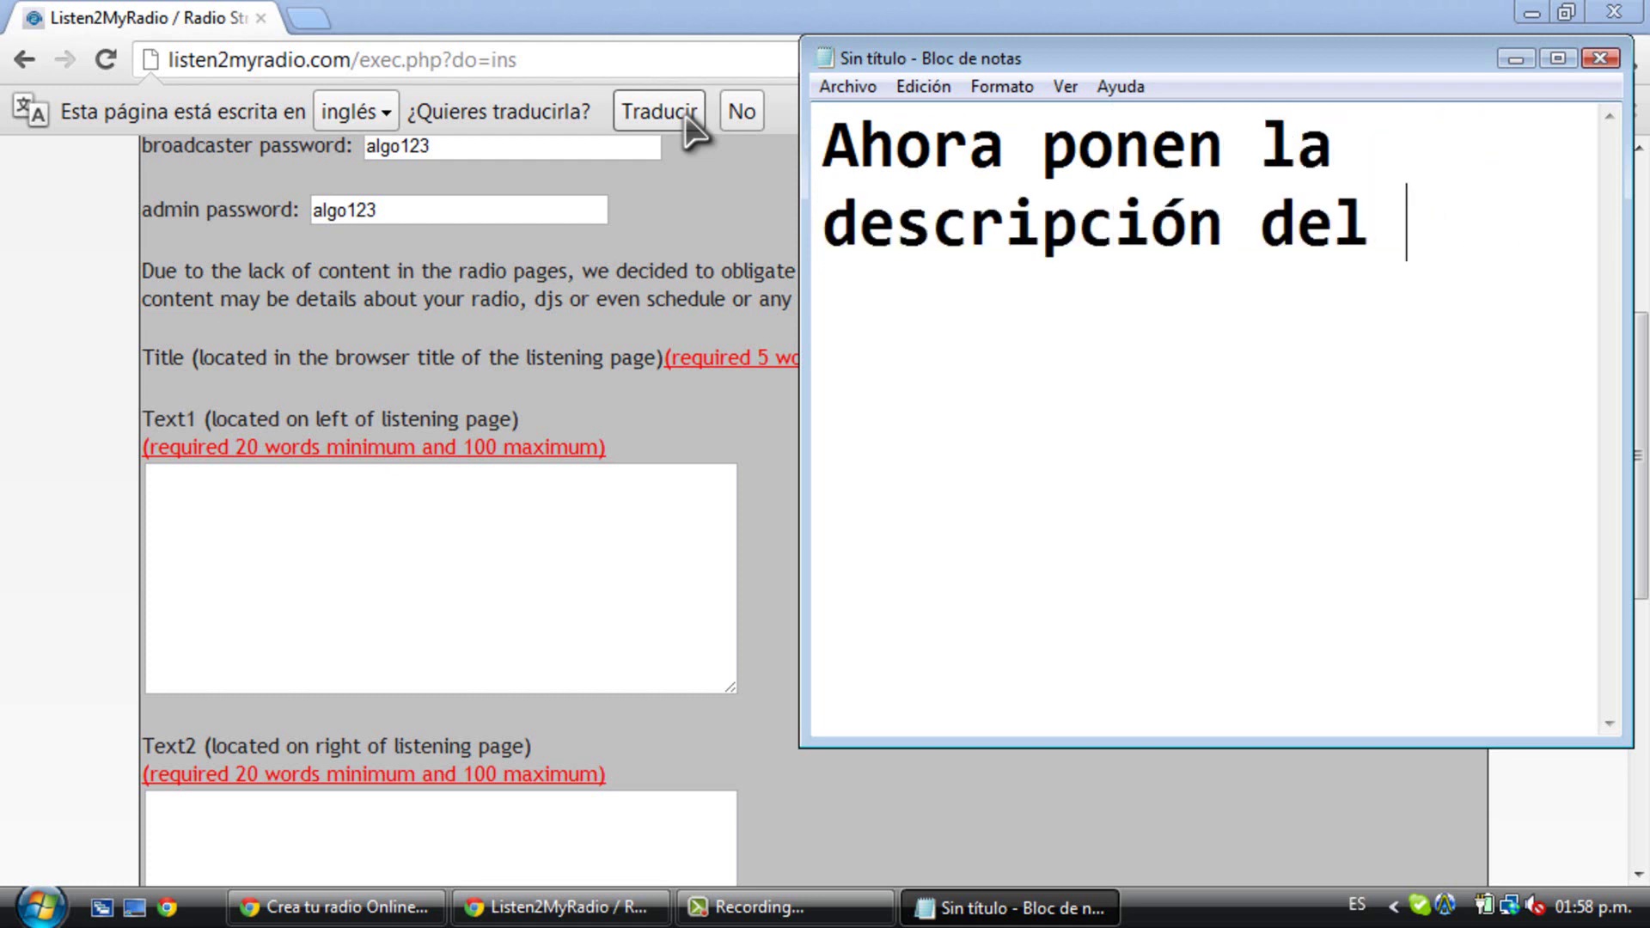
pyautogui.write('vradio')
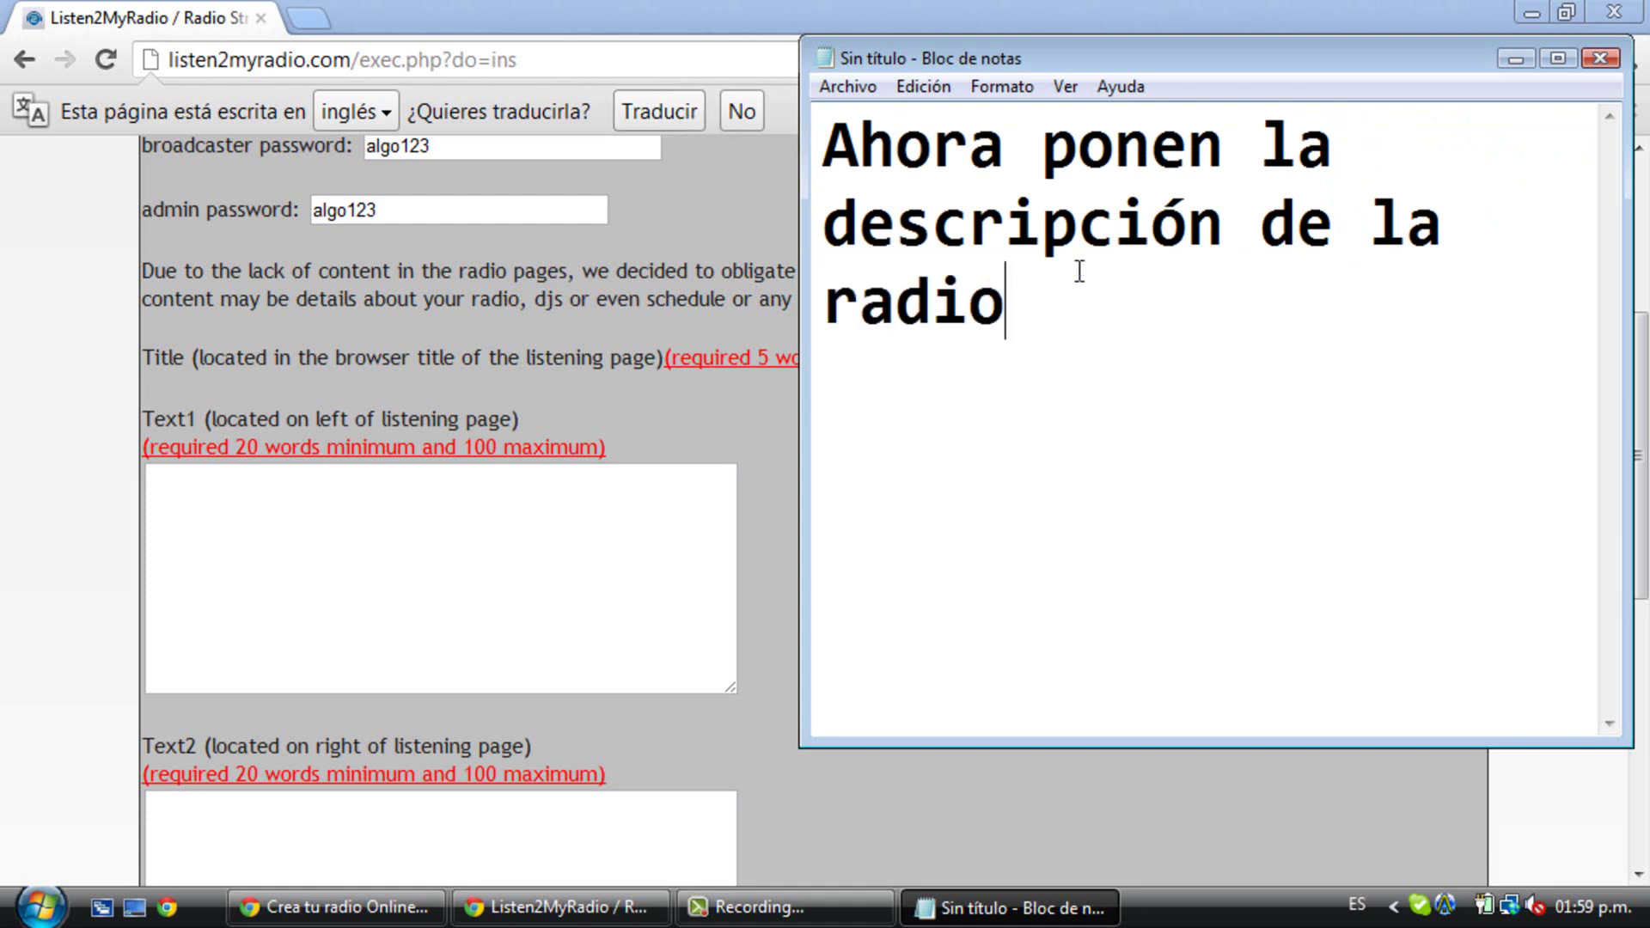